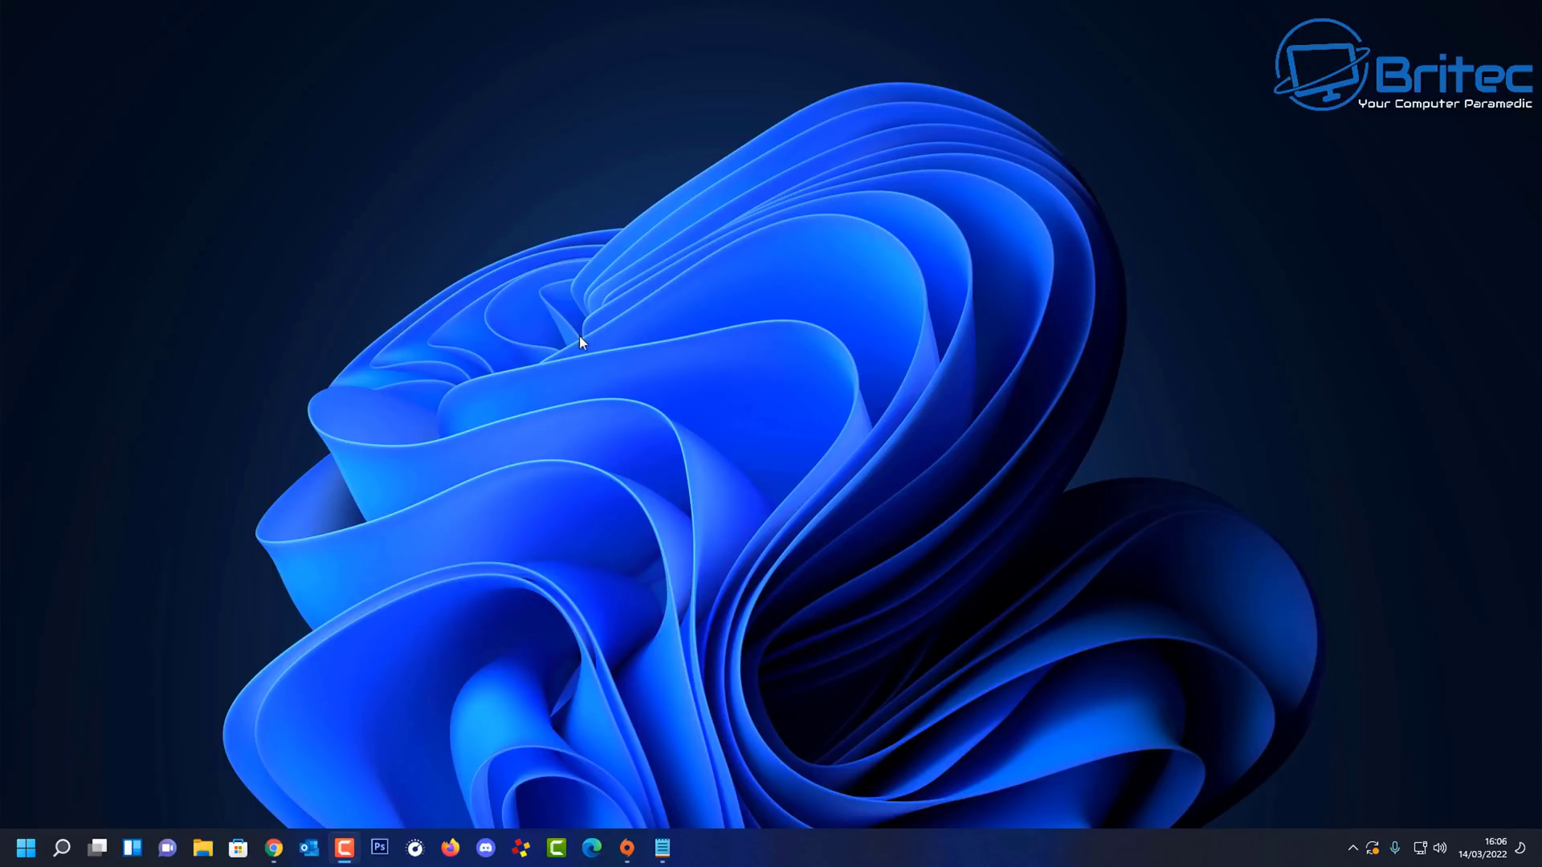
# Turn off the display of desktop icons.
pyautogui.rightClick(511, 326)
pyautogui.moveTo(575, 343)
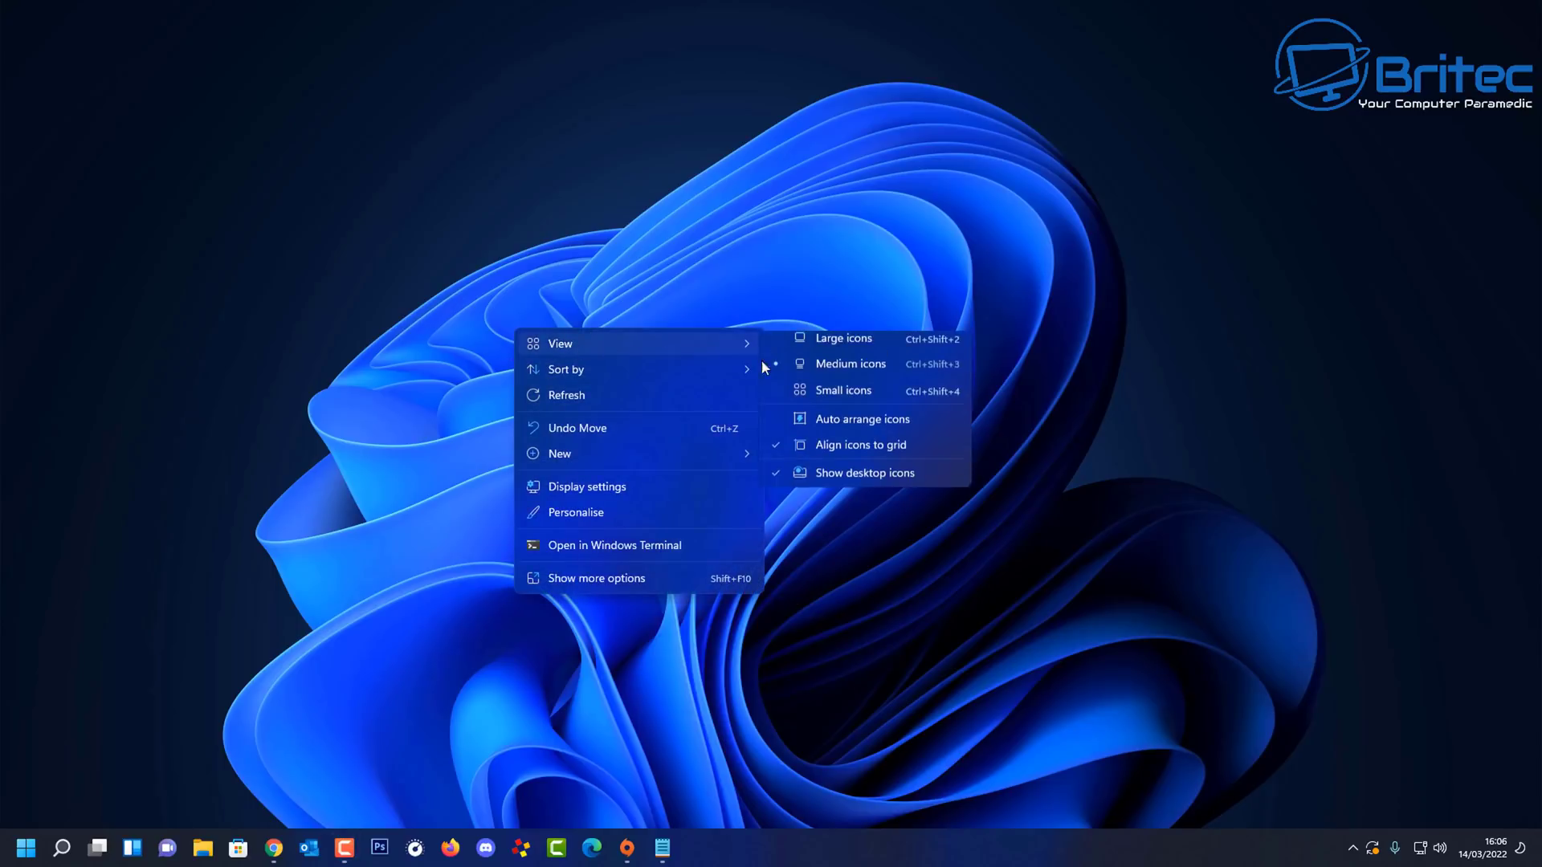
pyautogui.click(818, 483)
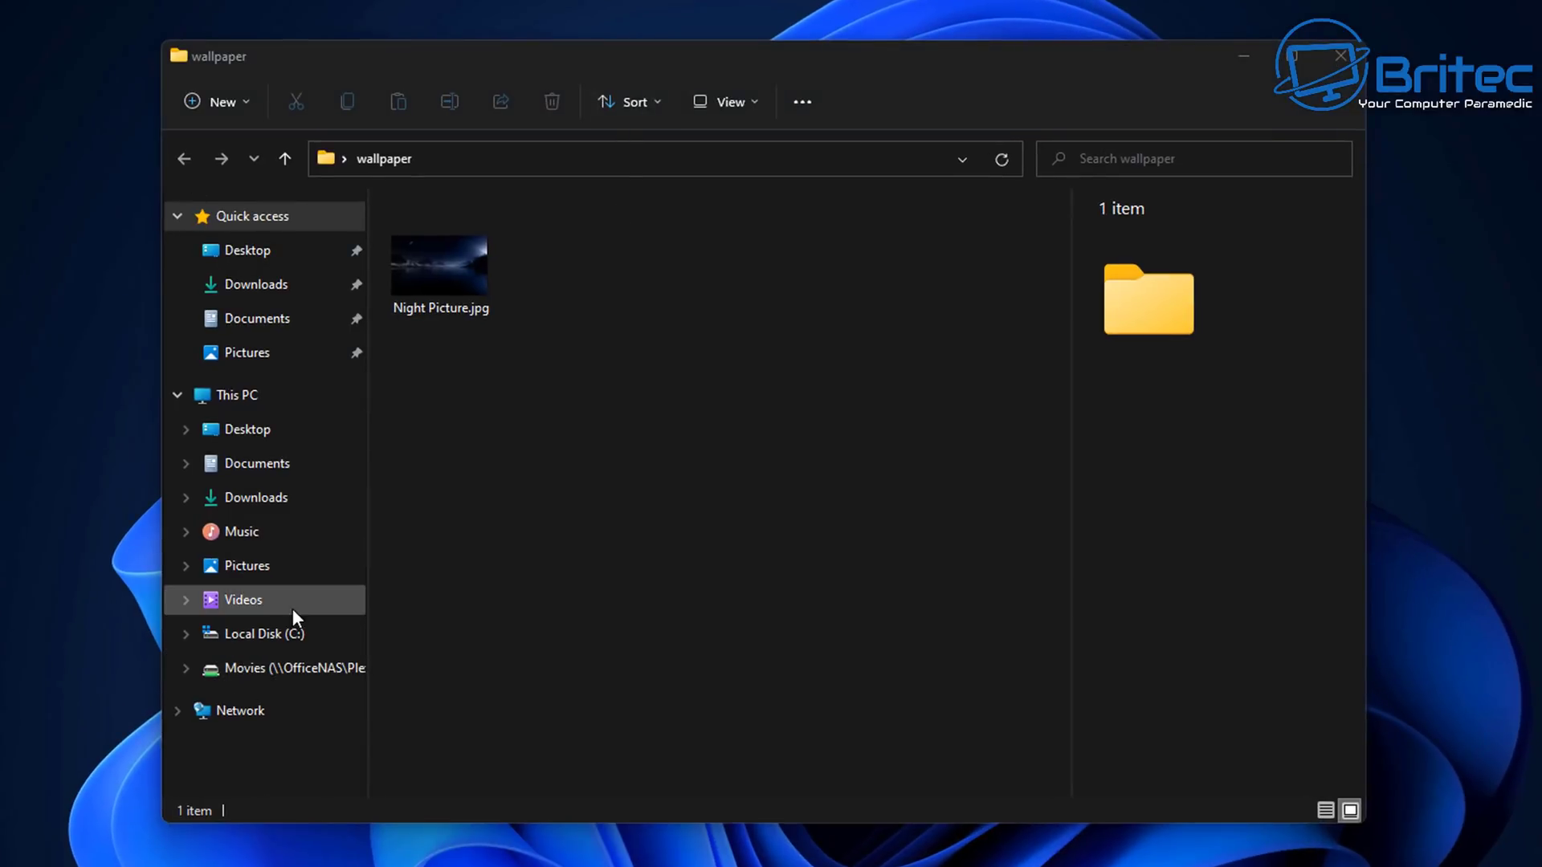
# Set Night Picture.jpg from the wallpaper folder as the desktop background.
pyautogui.moveTo(674, 60); pyautogui.dragTo(728, 41)
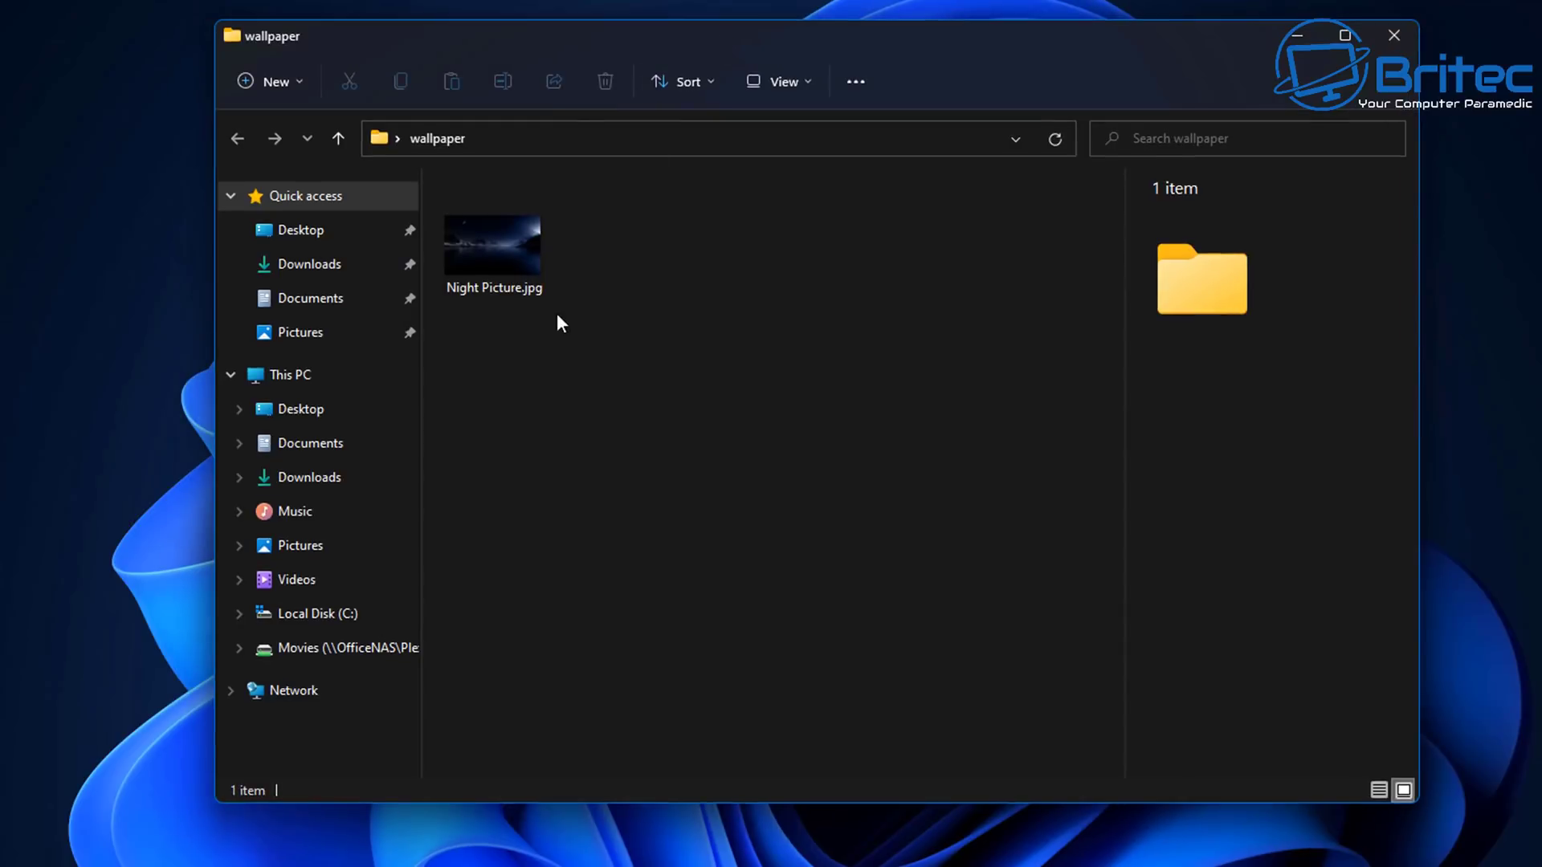
pyautogui.click(496, 234)
pyautogui.rightClick(495, 237)
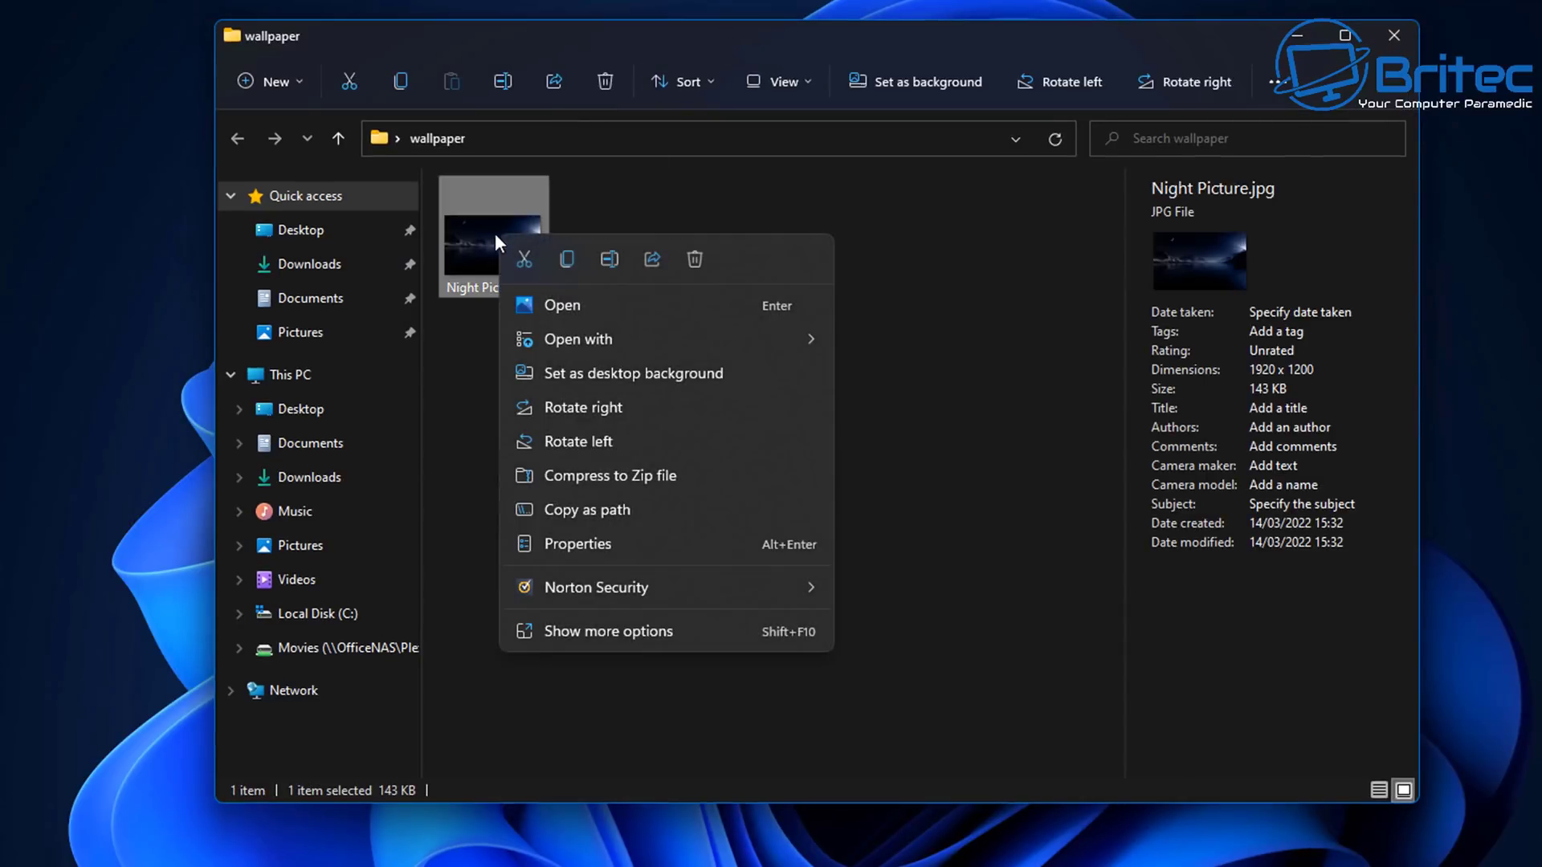
pyautogui.click(619, 372)
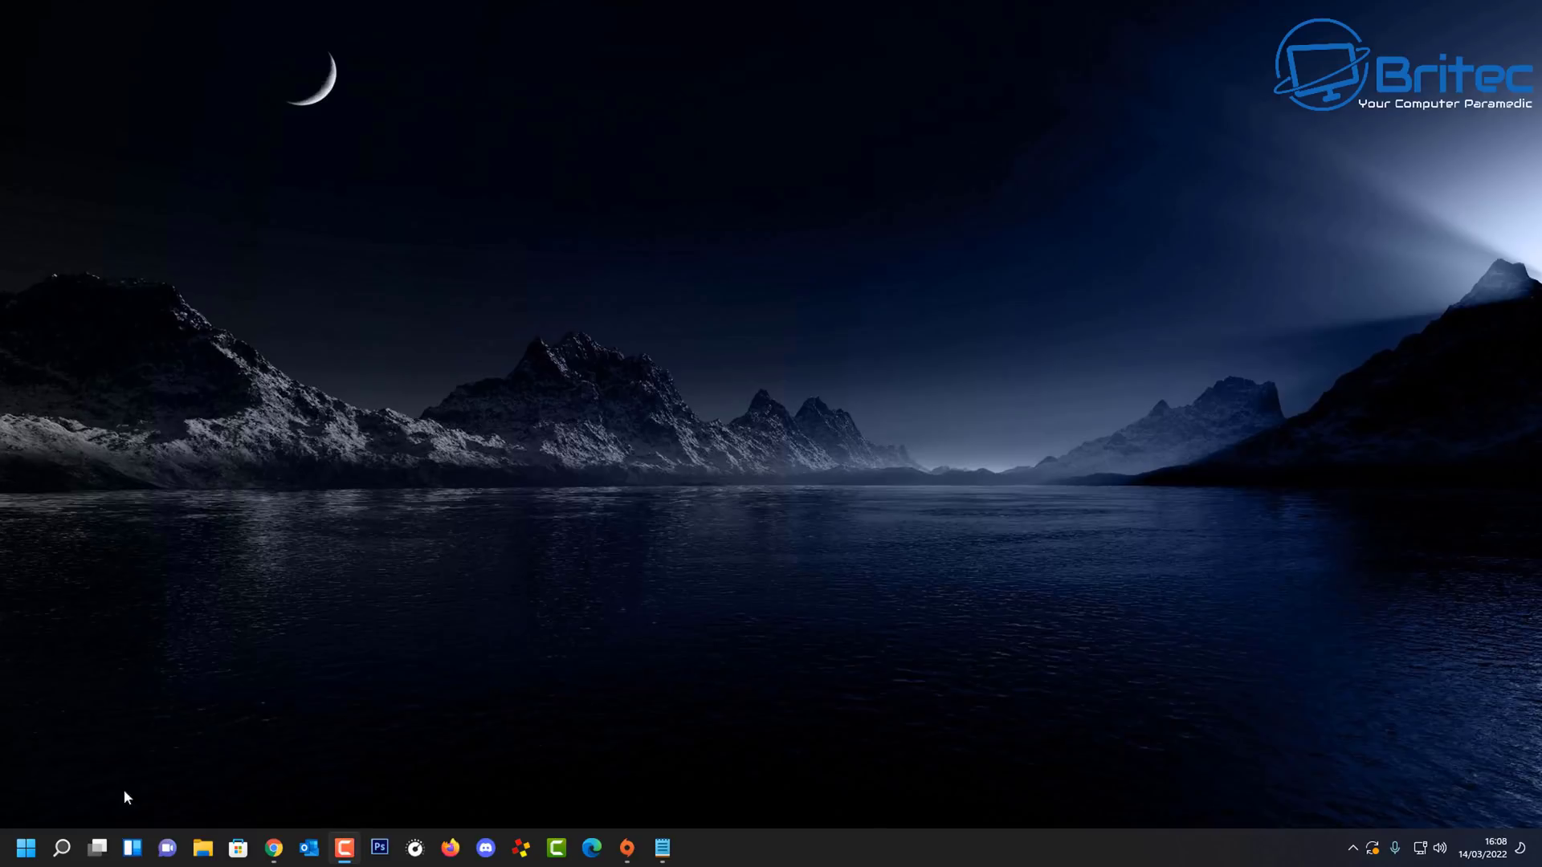
# Switch to Microsoft Store, search for "bewidgets" and open the BeWidgets app page.
pyautogui.click(237, 850)
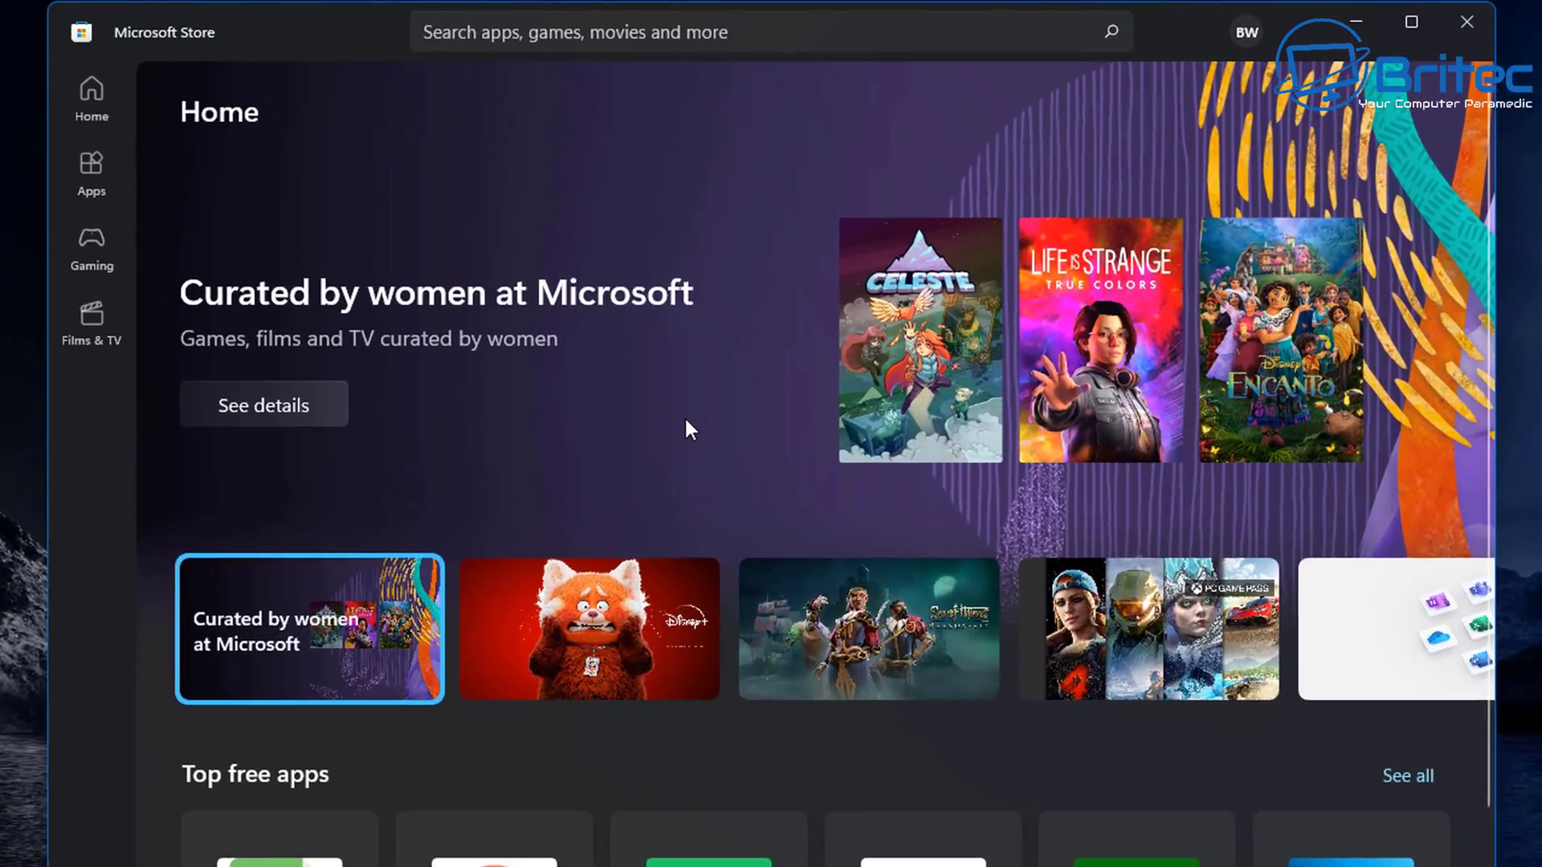
pyautogui.click(524, 31)
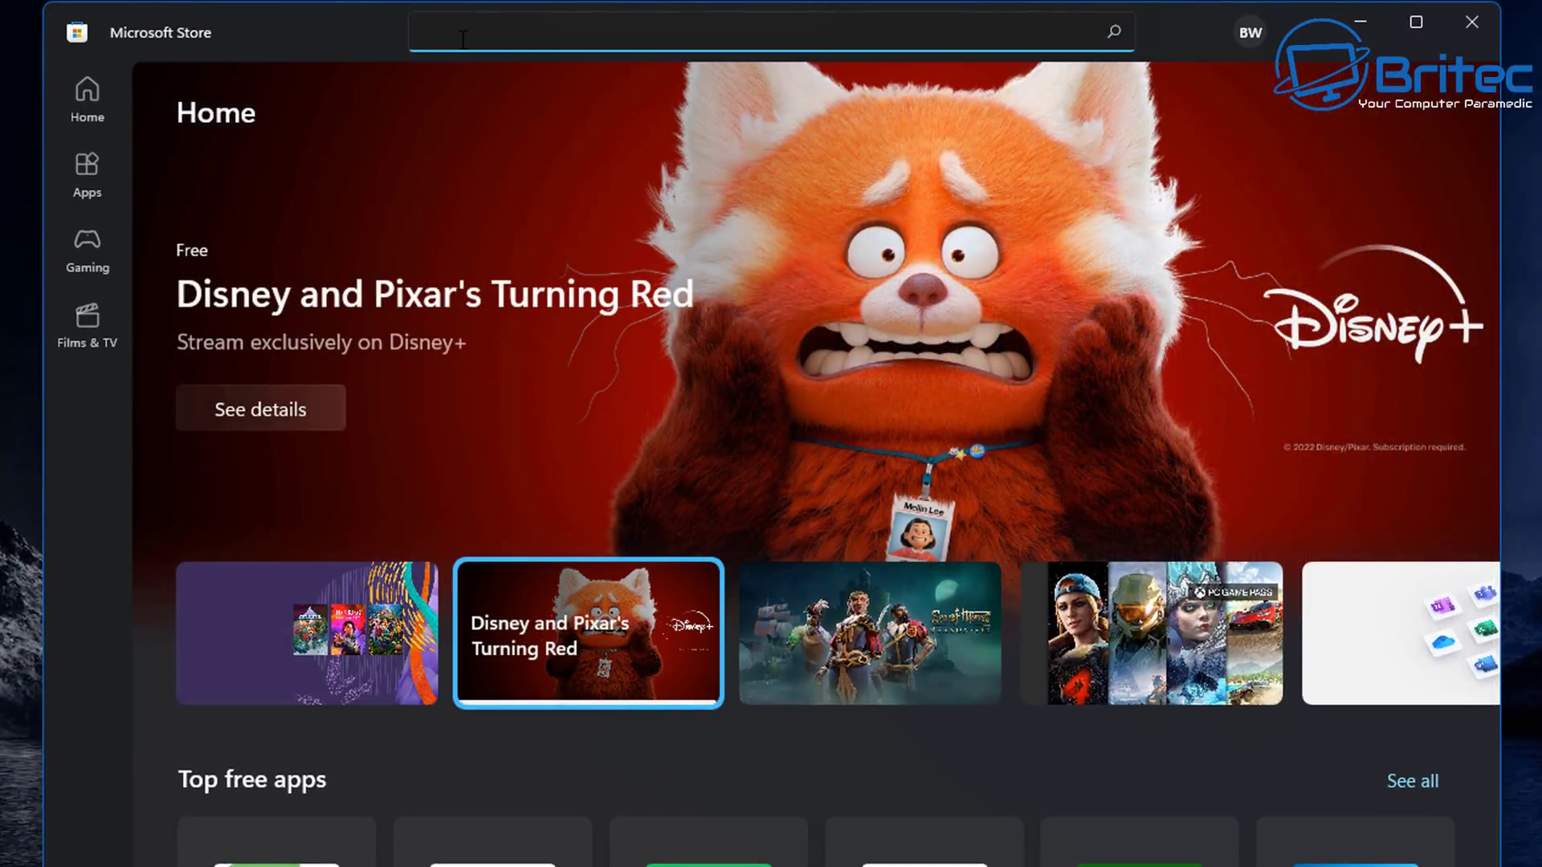
pyautogui.write('bewidgets')
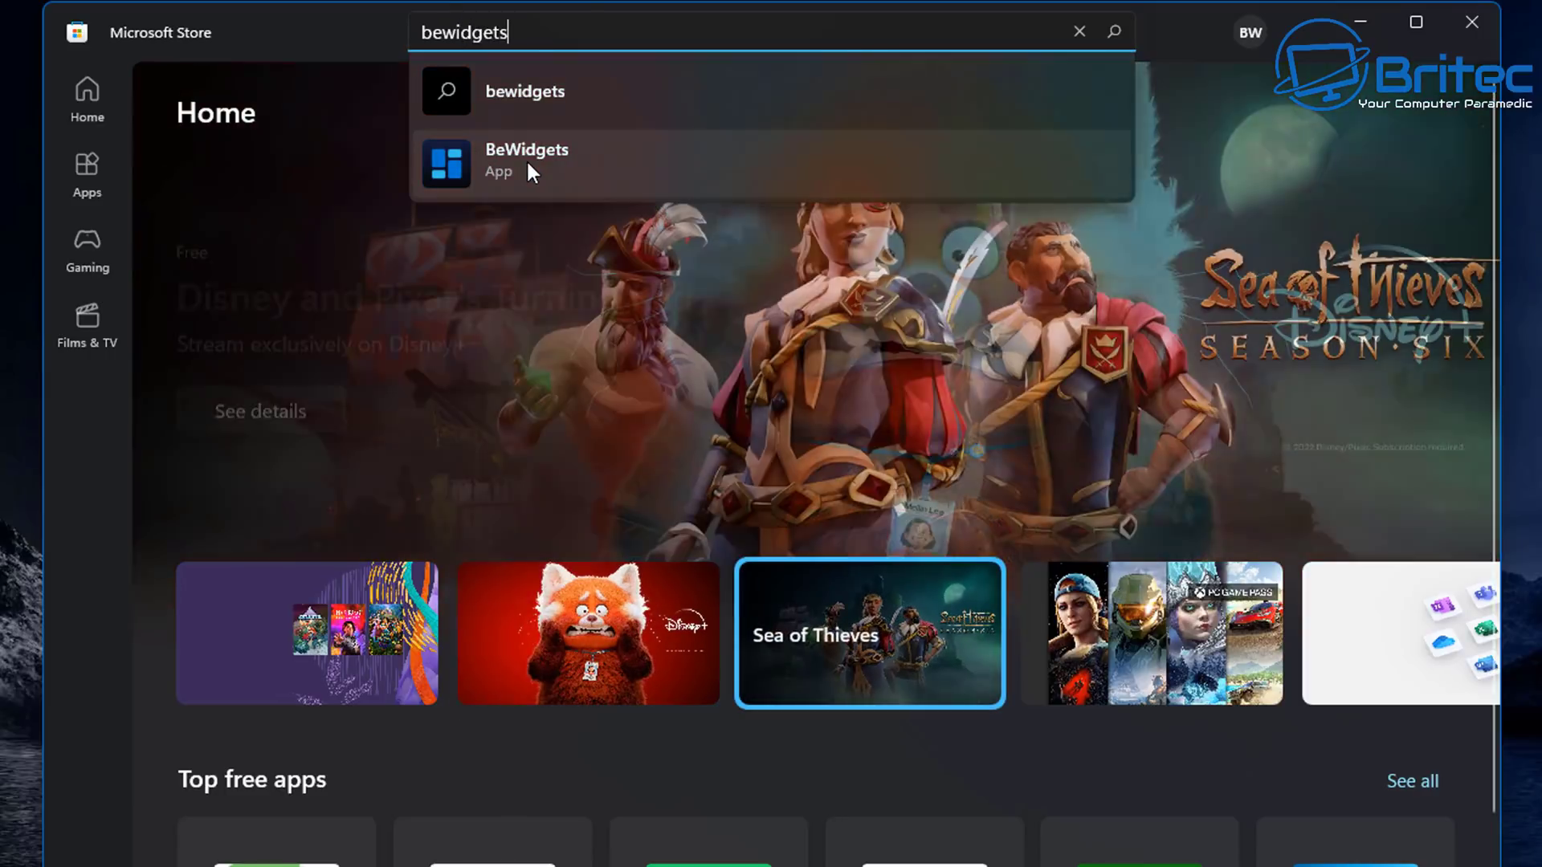
pyautogui.click(526, 159)
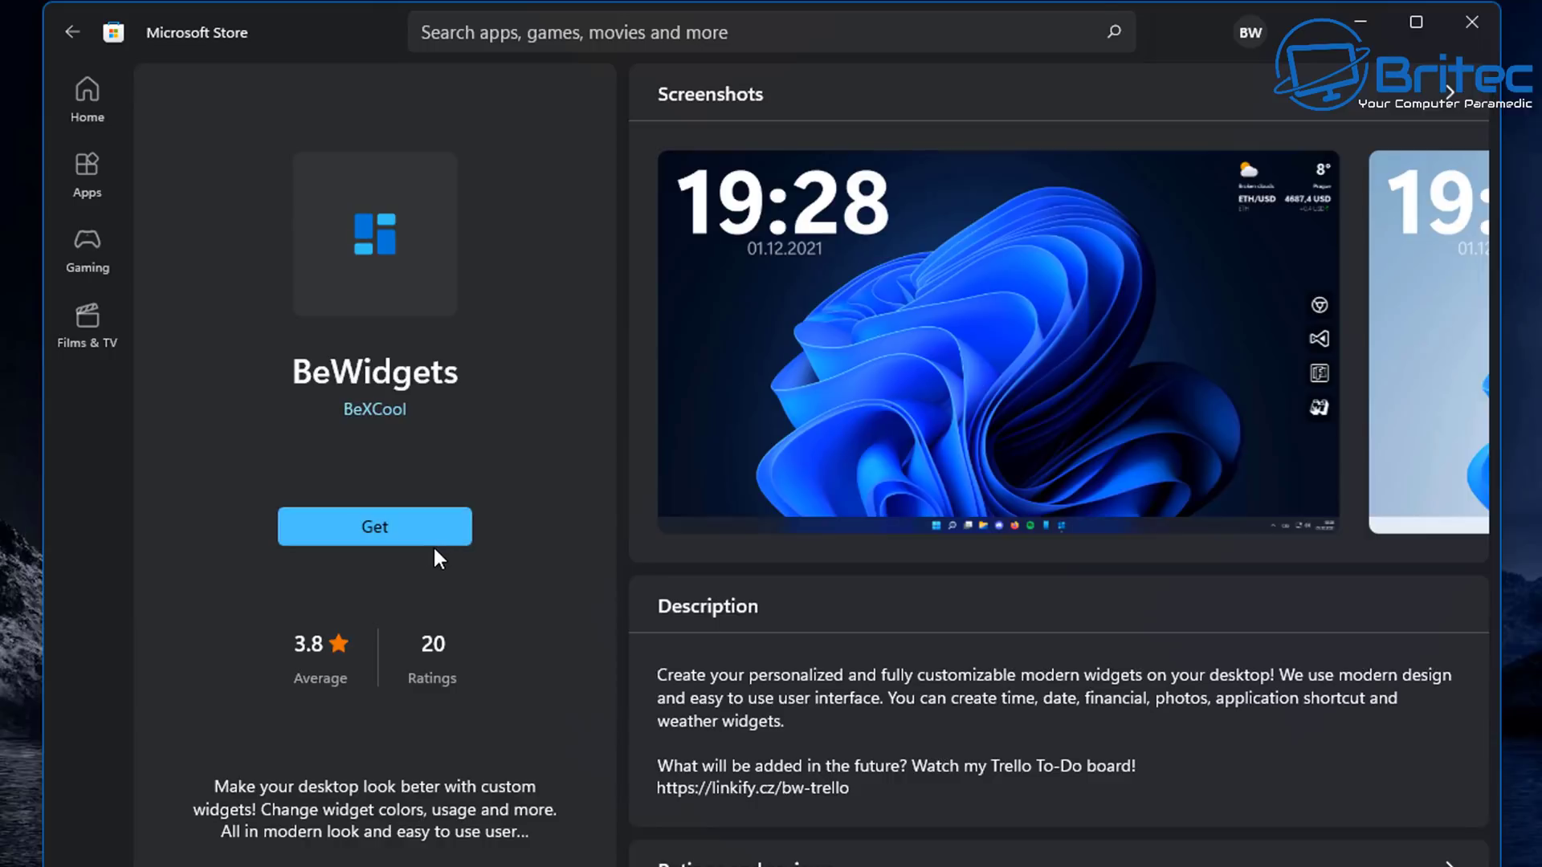
# Install and launch BeWidgets, close the store and move the BeWidgets window to the middle of the desktop.
pyautogui.click(423, 537)
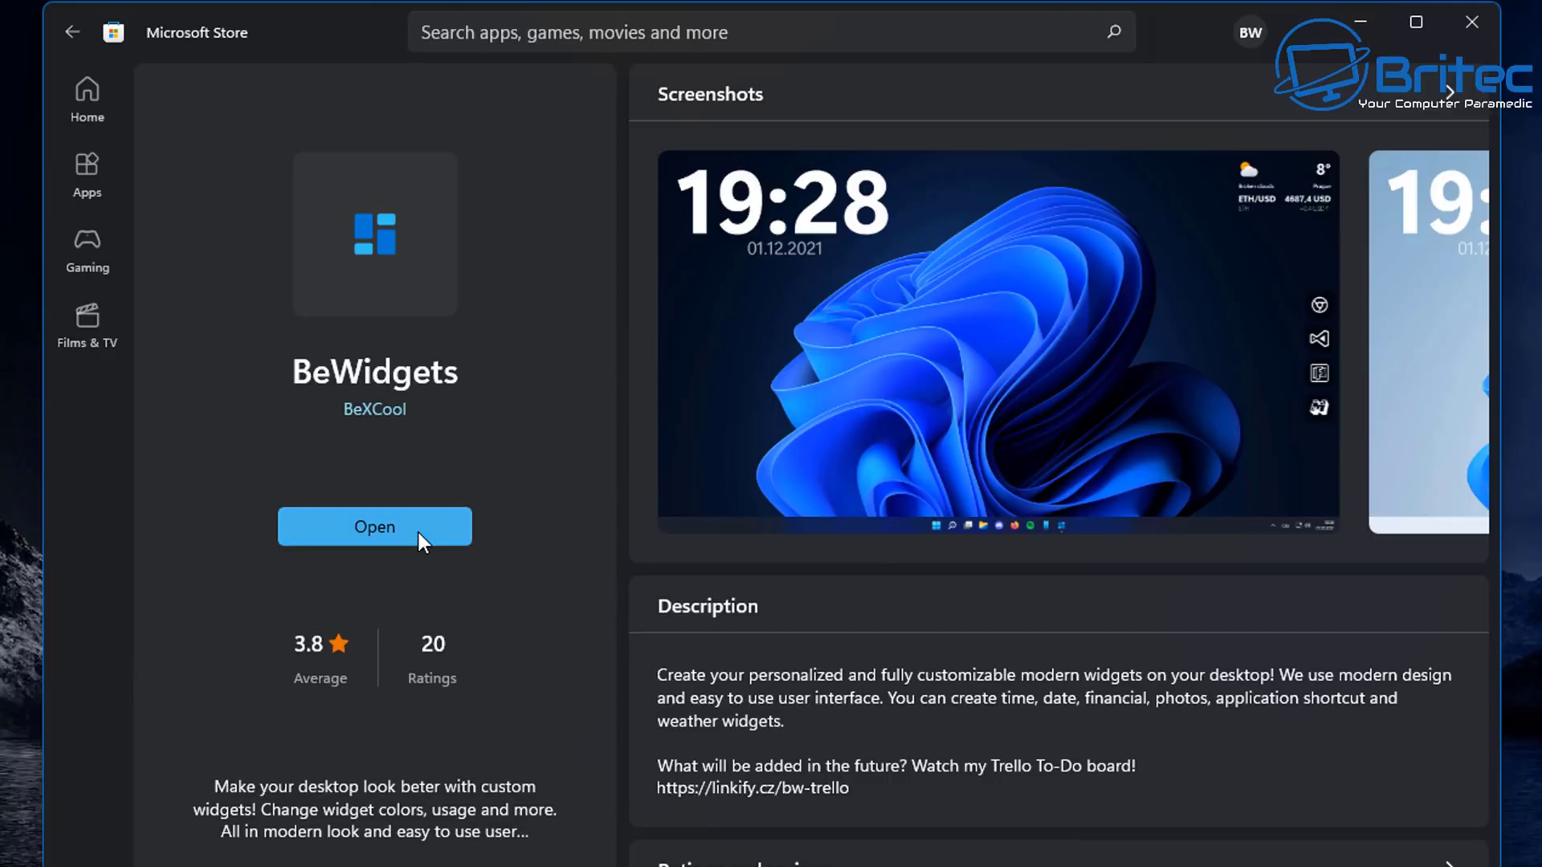
pyautogui.click(418, 532)
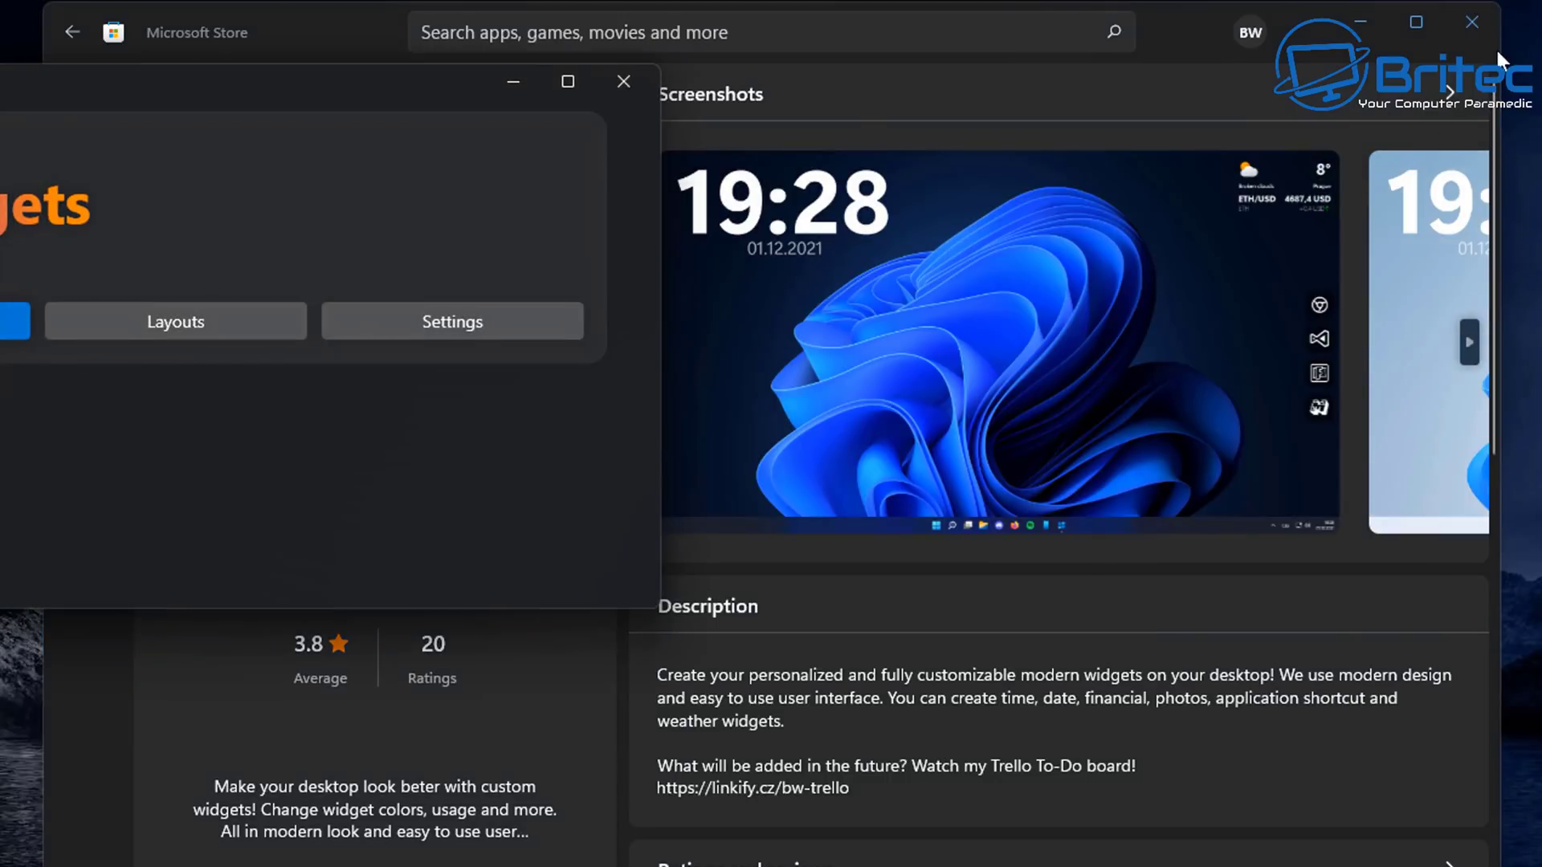
pyautogui.click(1470, 23)
pyautogui.moveTo(279, 74); pyautogui.dragTo(930, 298)
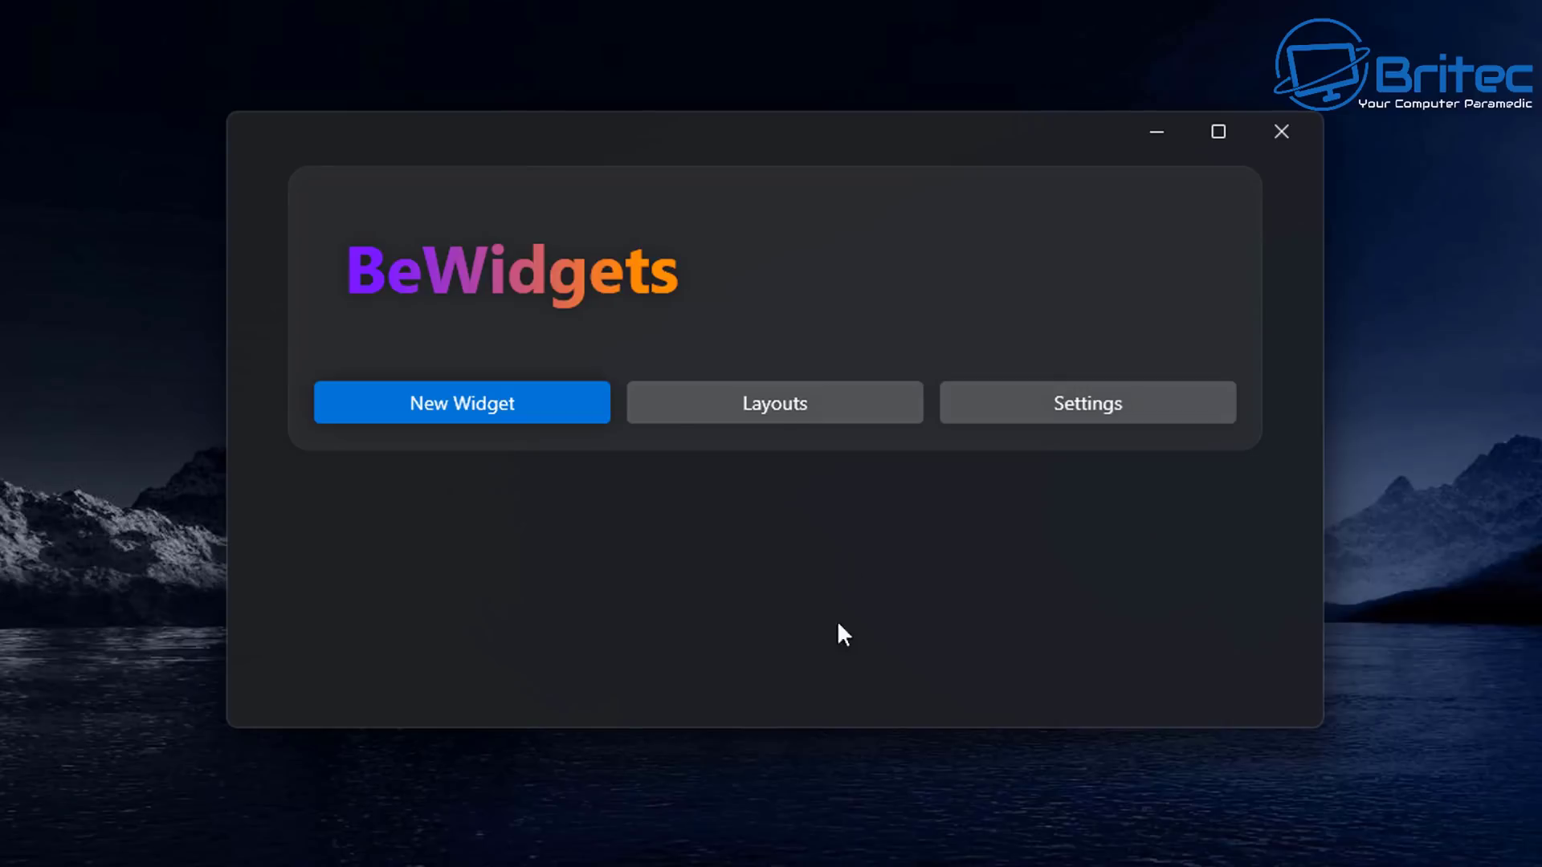
# Create a new Time widget and bring its customization window into view.
pyautogui.click(481, 401)
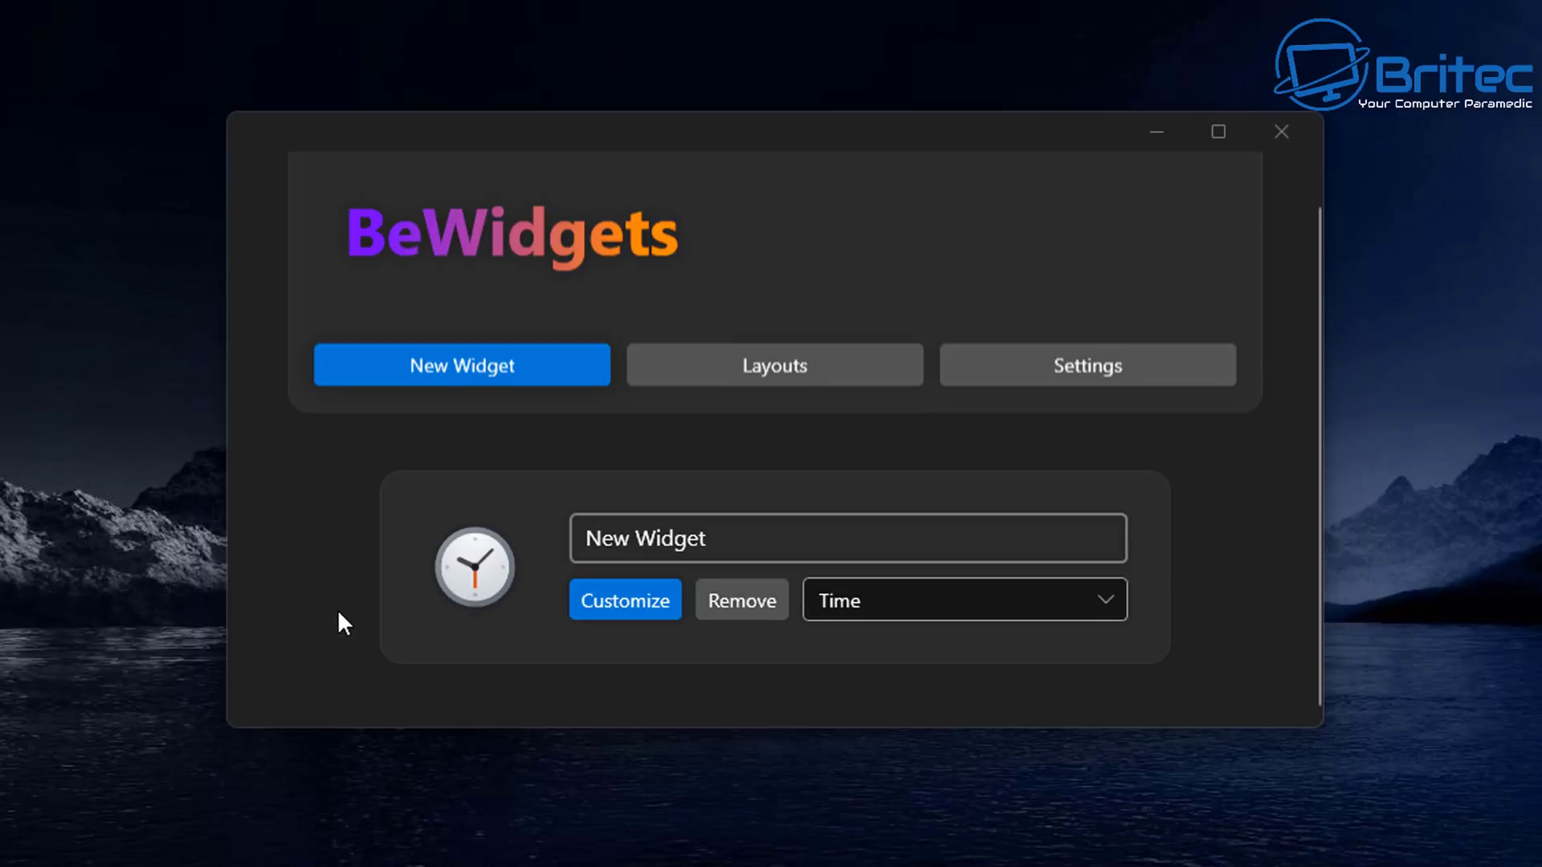
pyautogui.click(627, 602)
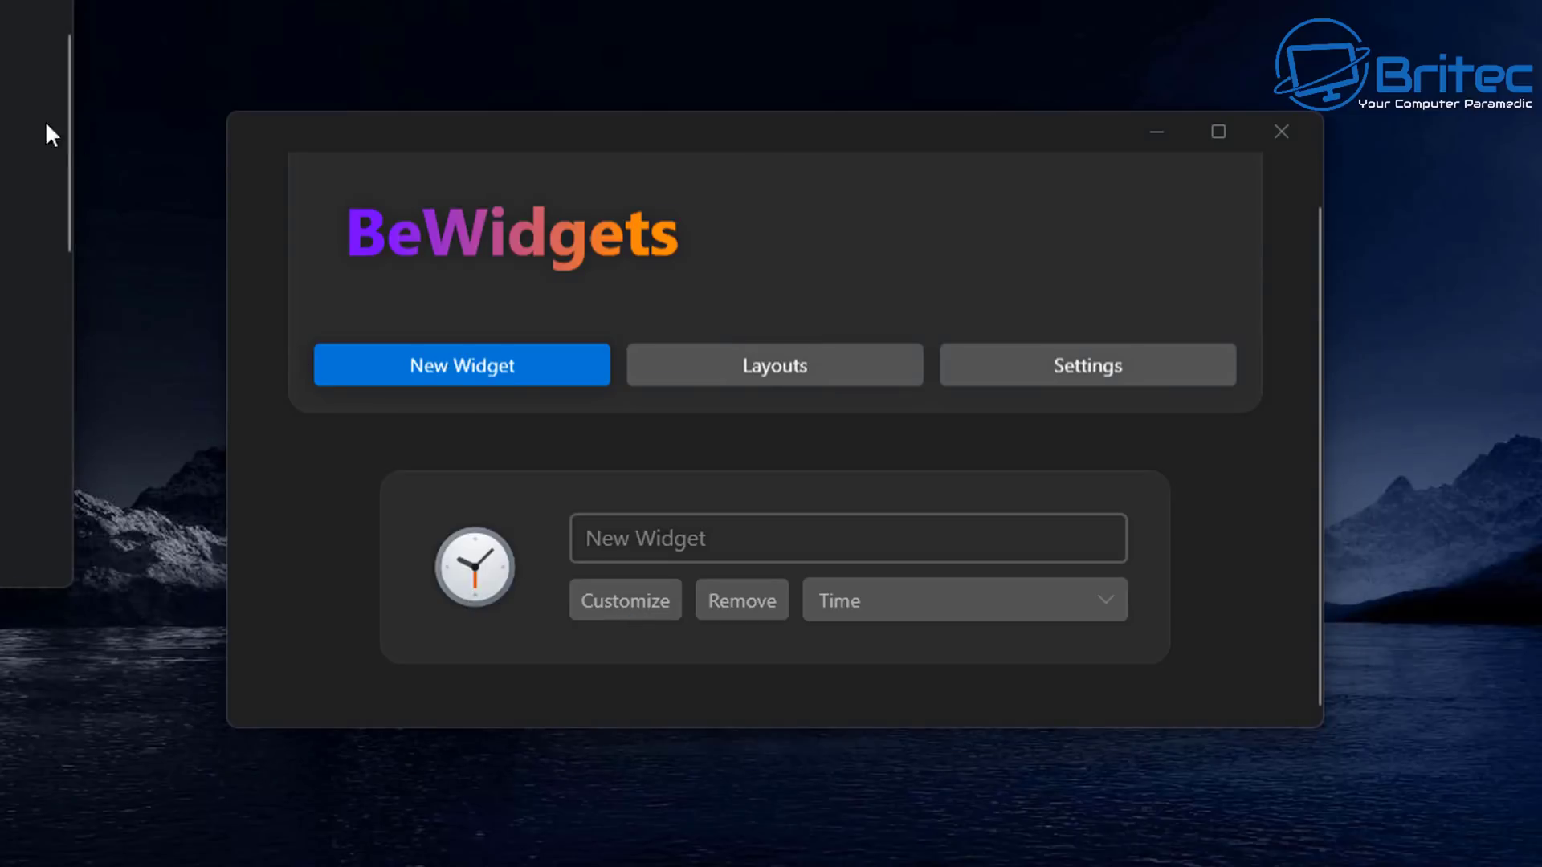
pyautogui.moveTo(49, 9); pyautogui.dragTo(762, 132)
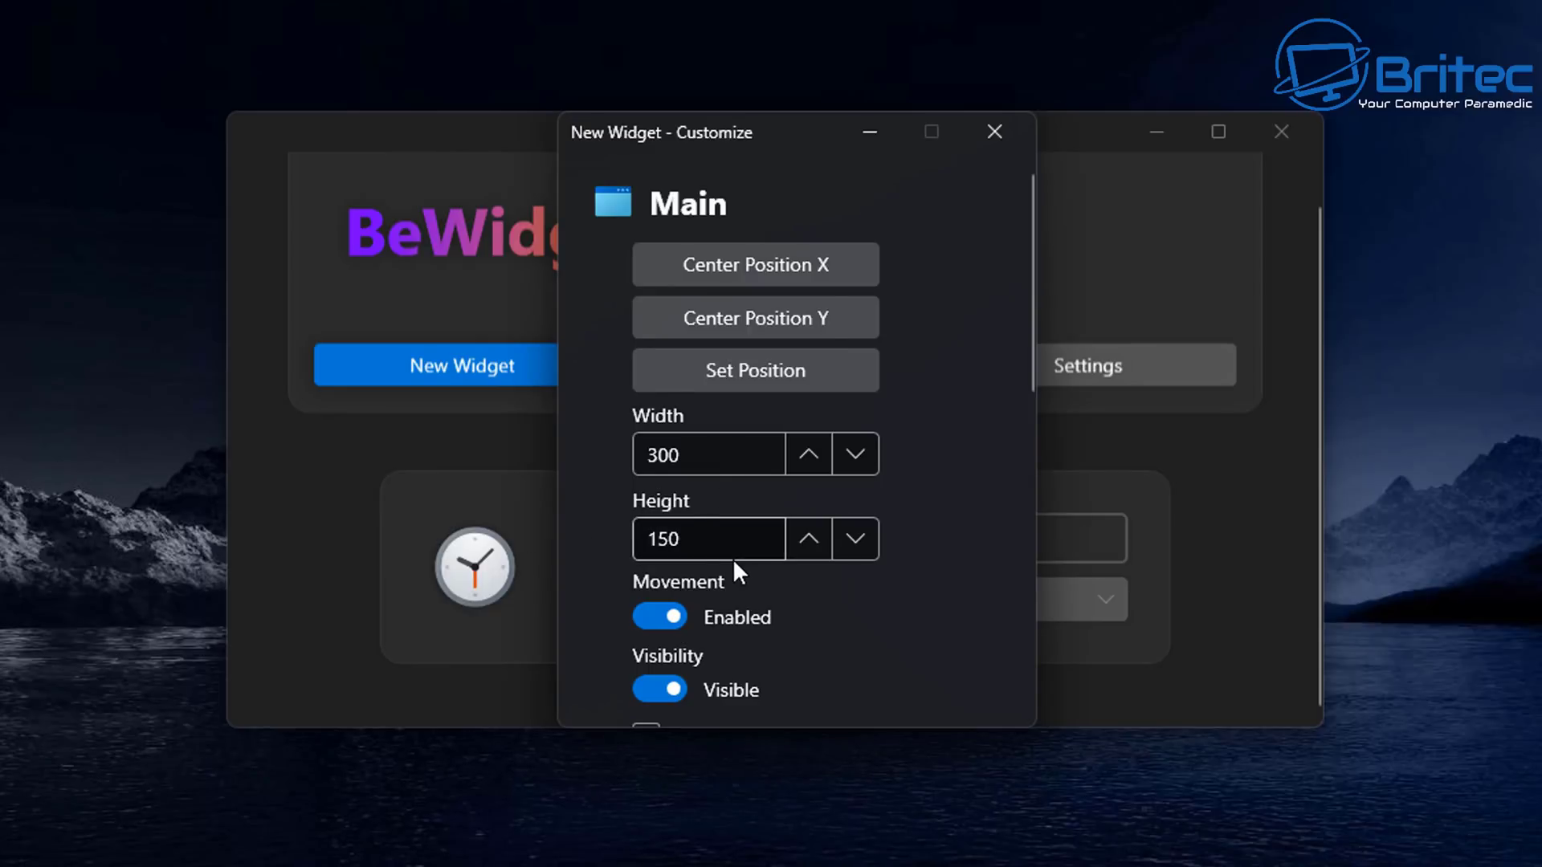
# Set the time widget's background color to transparent in its appearance options.
pyautogui.scroll(-2, 732, 558)
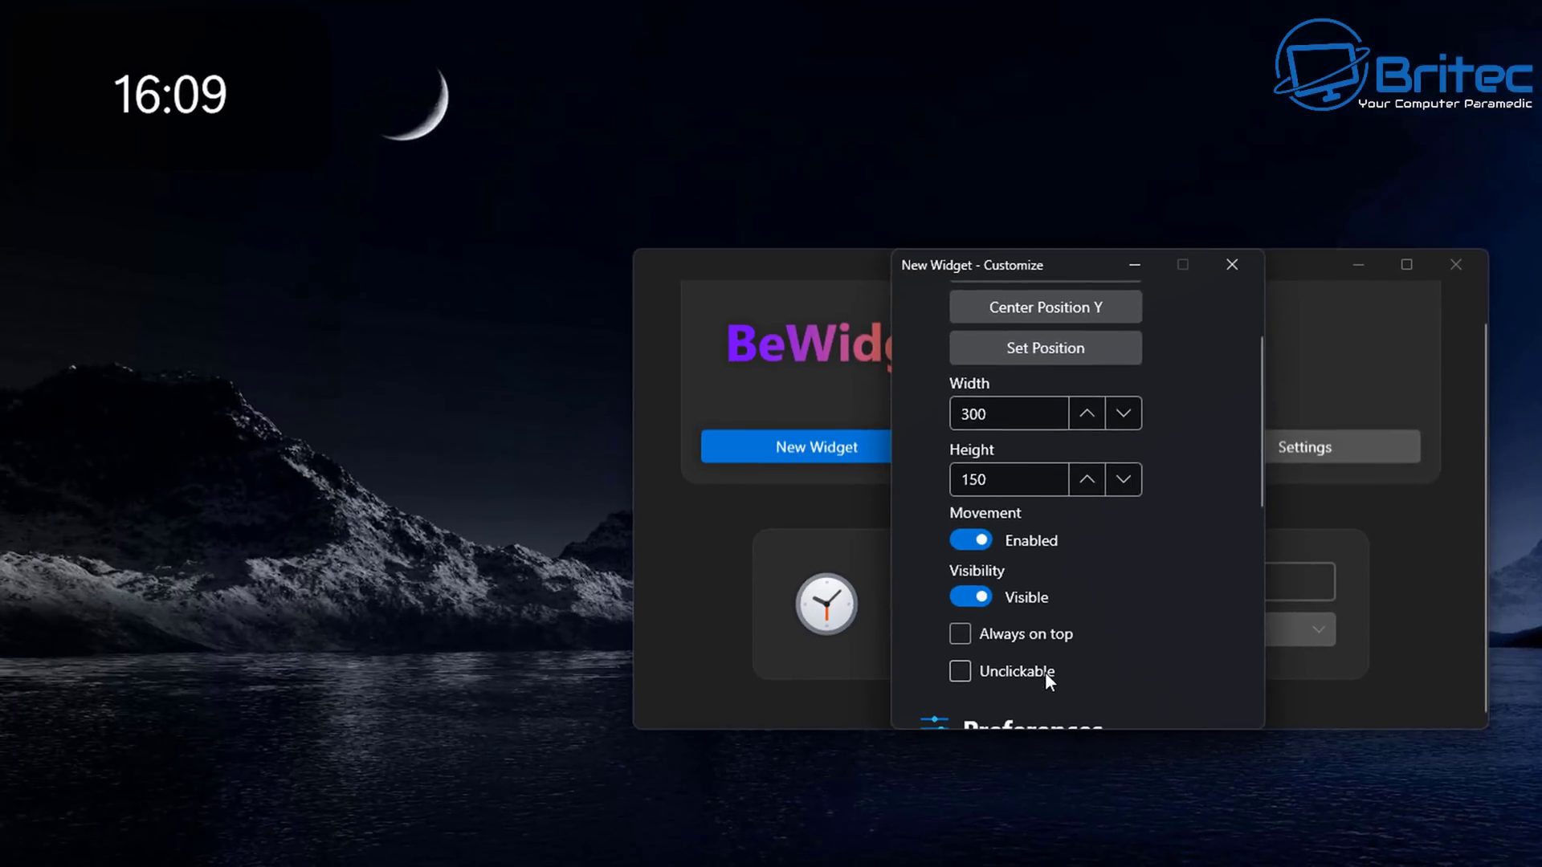
pyautogui.scroll(-1, 1049, 661)
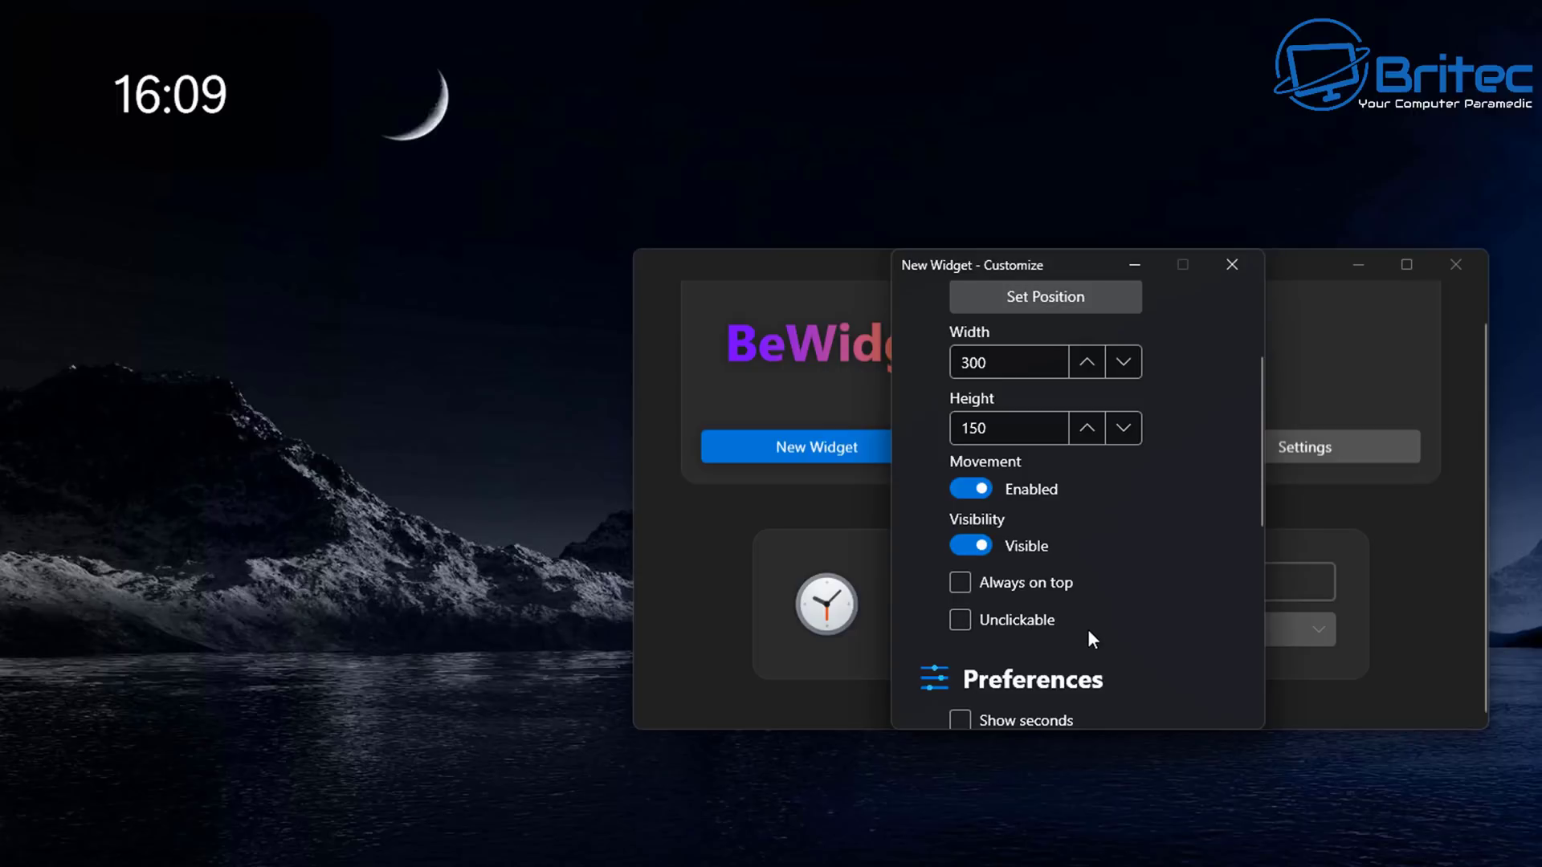
pyautogui.scroll(-1, 1087, 629)
pyautogui.scroll(-3, 1076, 628)
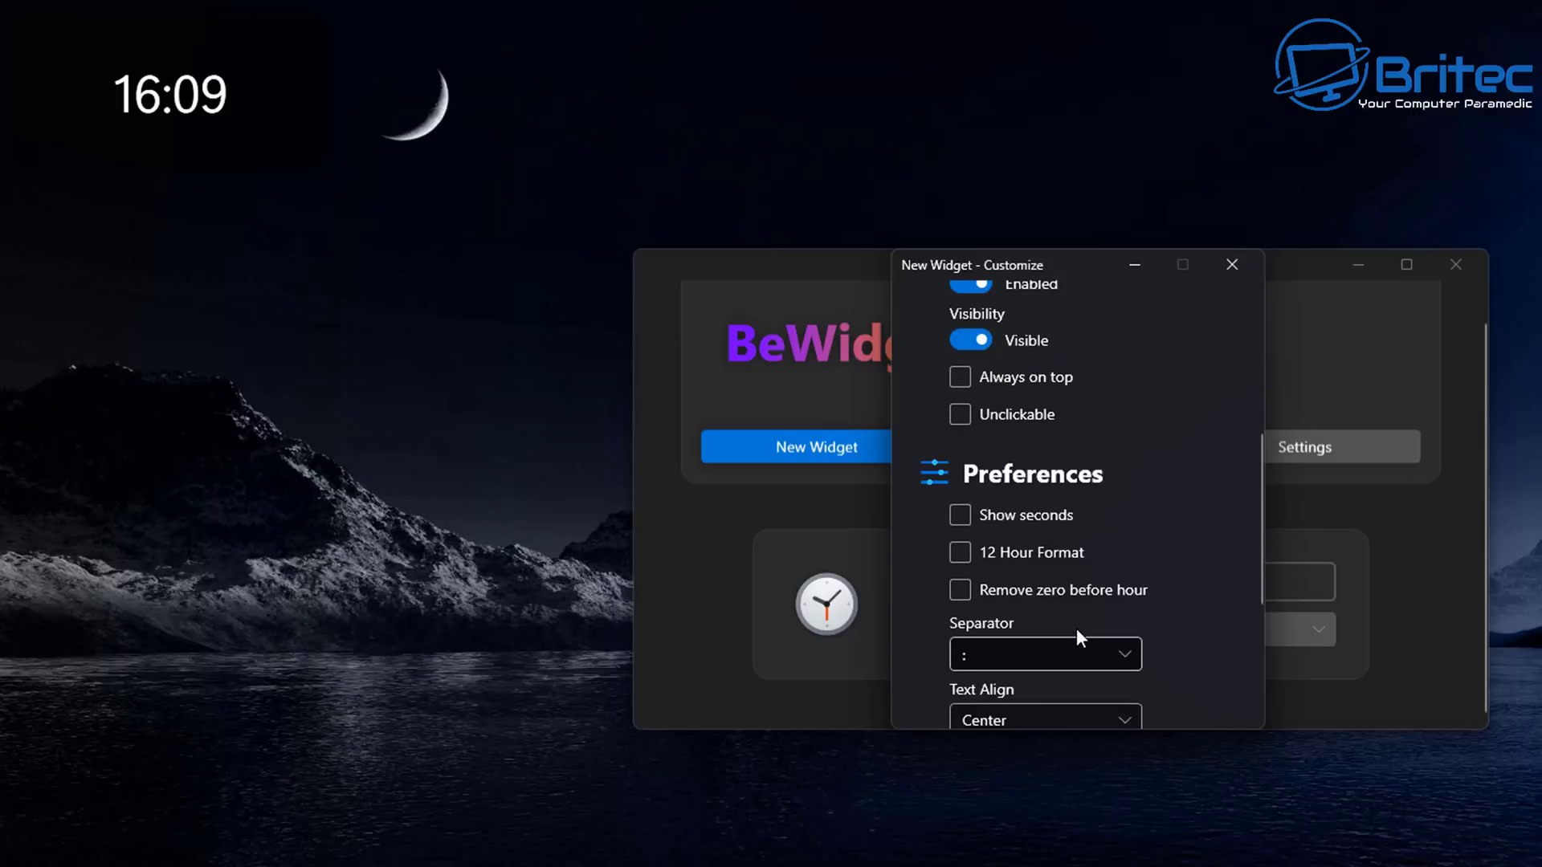
pyautogui.scroll(-4, 1078, 625)
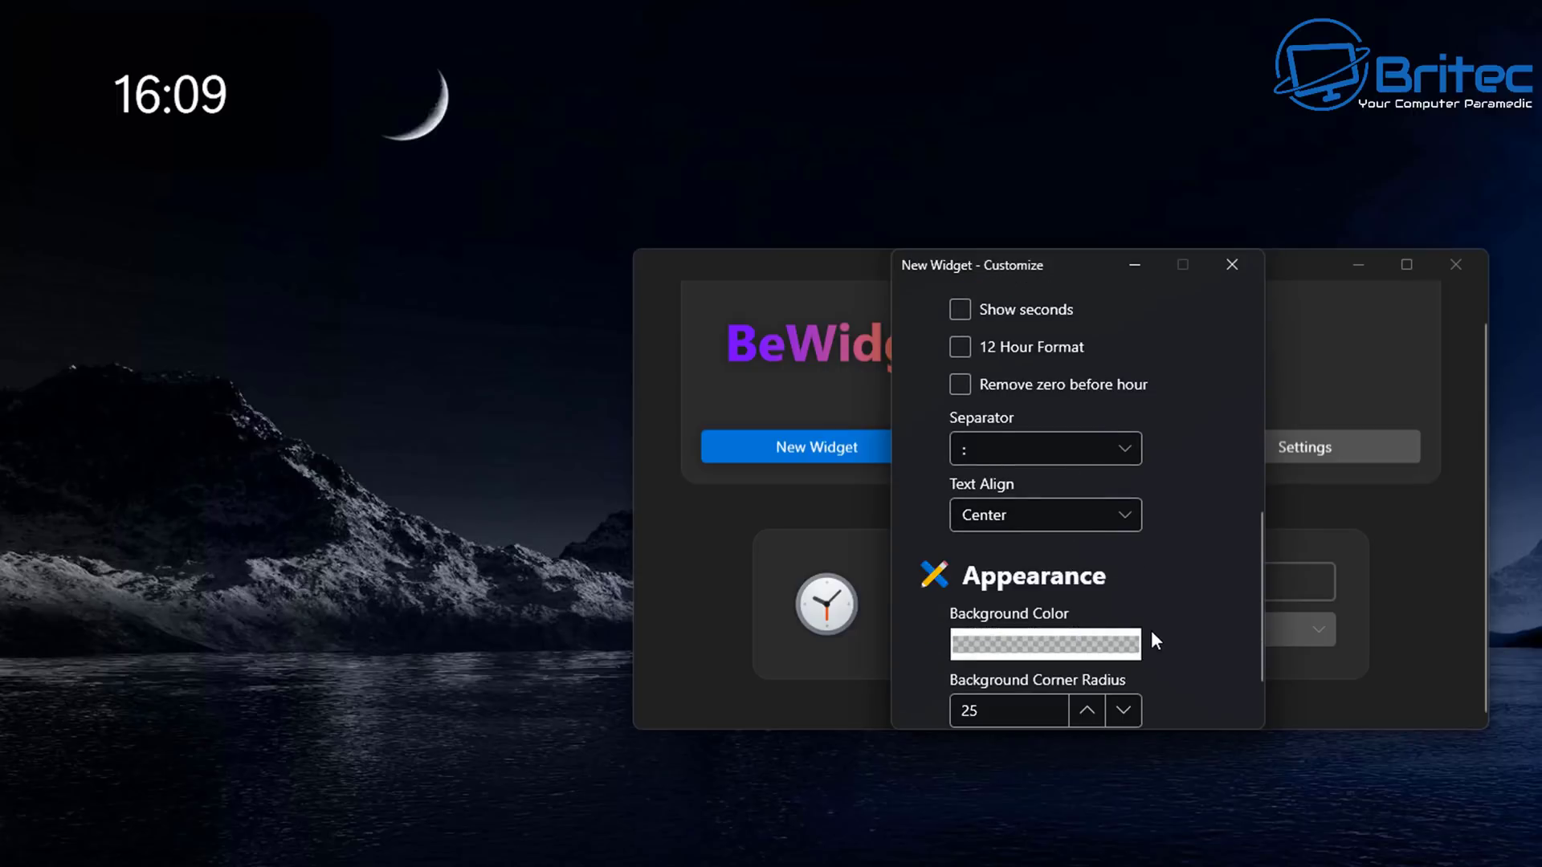
pyautogui.scroll(-1, 1155, 632)
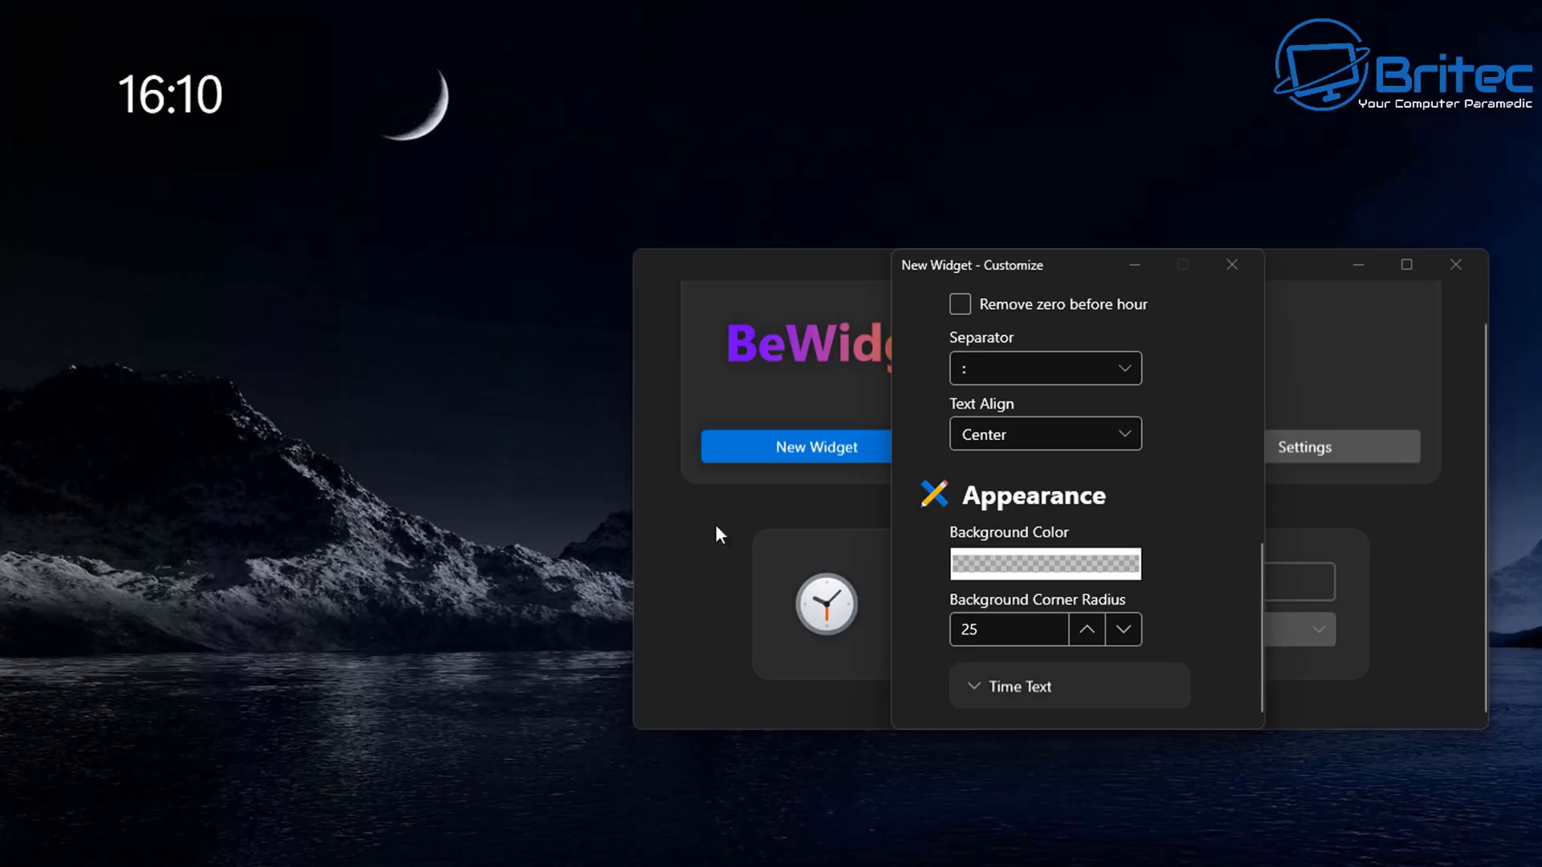
pyautogui.click(1040, 565)
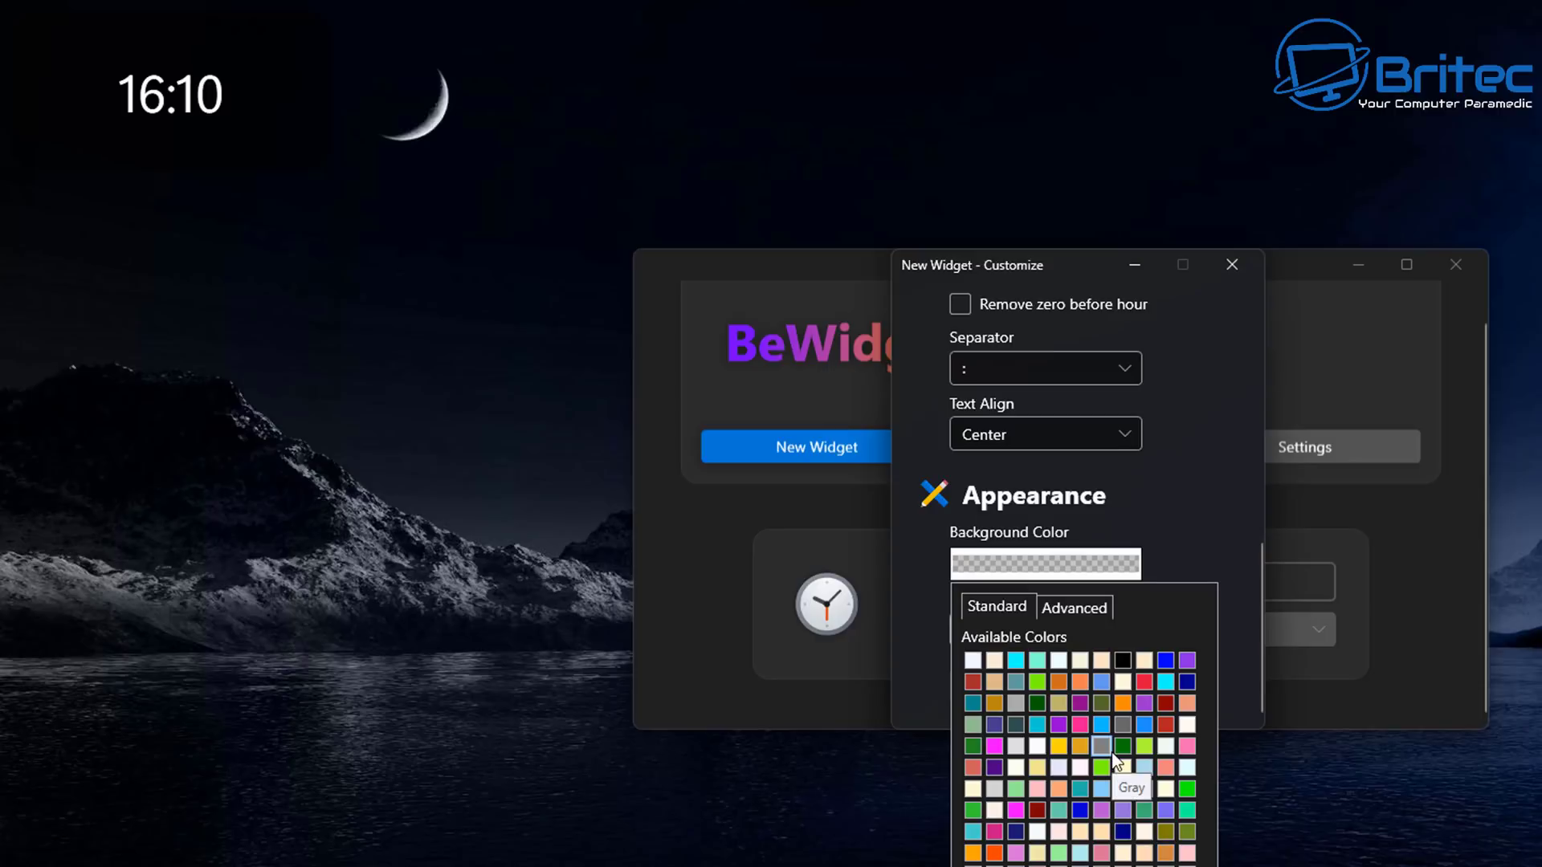
pyautogui.click(1068, 611)
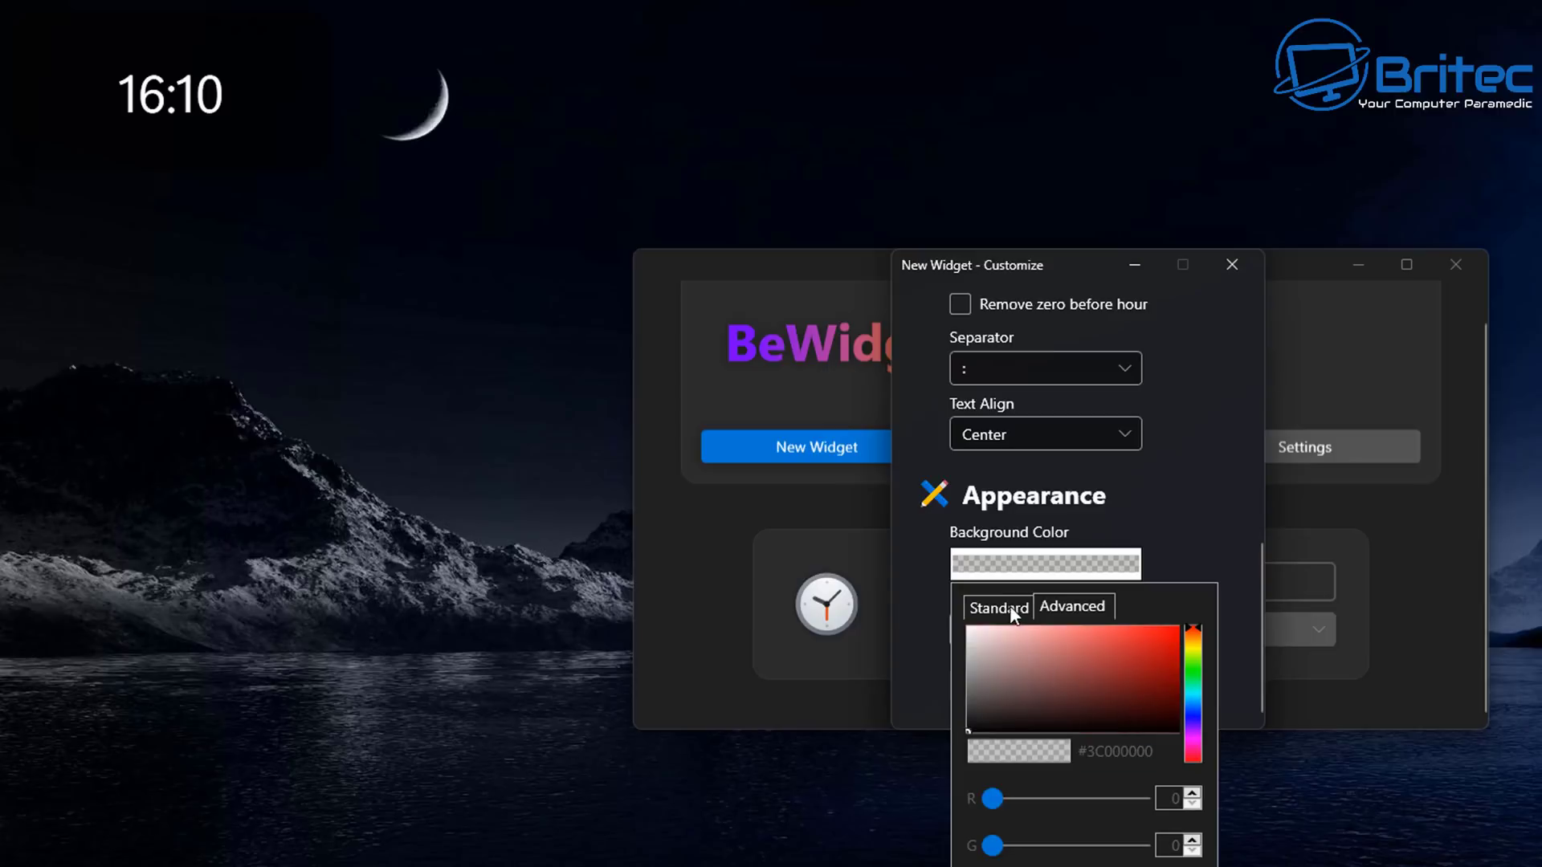
pyautogui.moveTo(998, 797)
pyautogui.mouseDown()
pyautogui.moveTo(1069, 802)
pyautogui.moveTo(980, 806)
pyautogui.mouseUp()
pyautogui.click(998, 611)
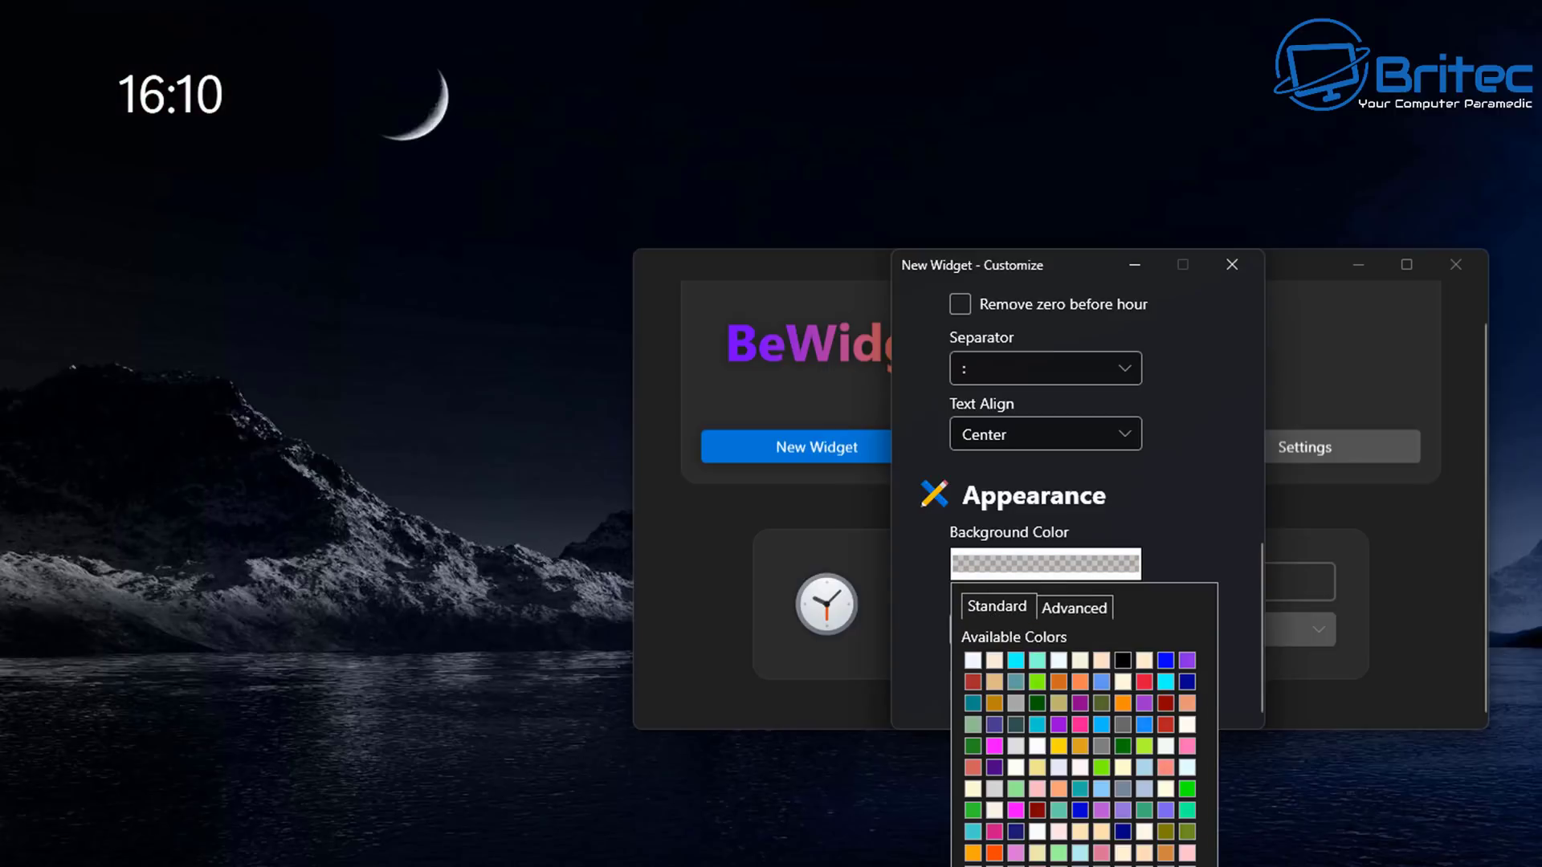
pyautogui.press('Escape')
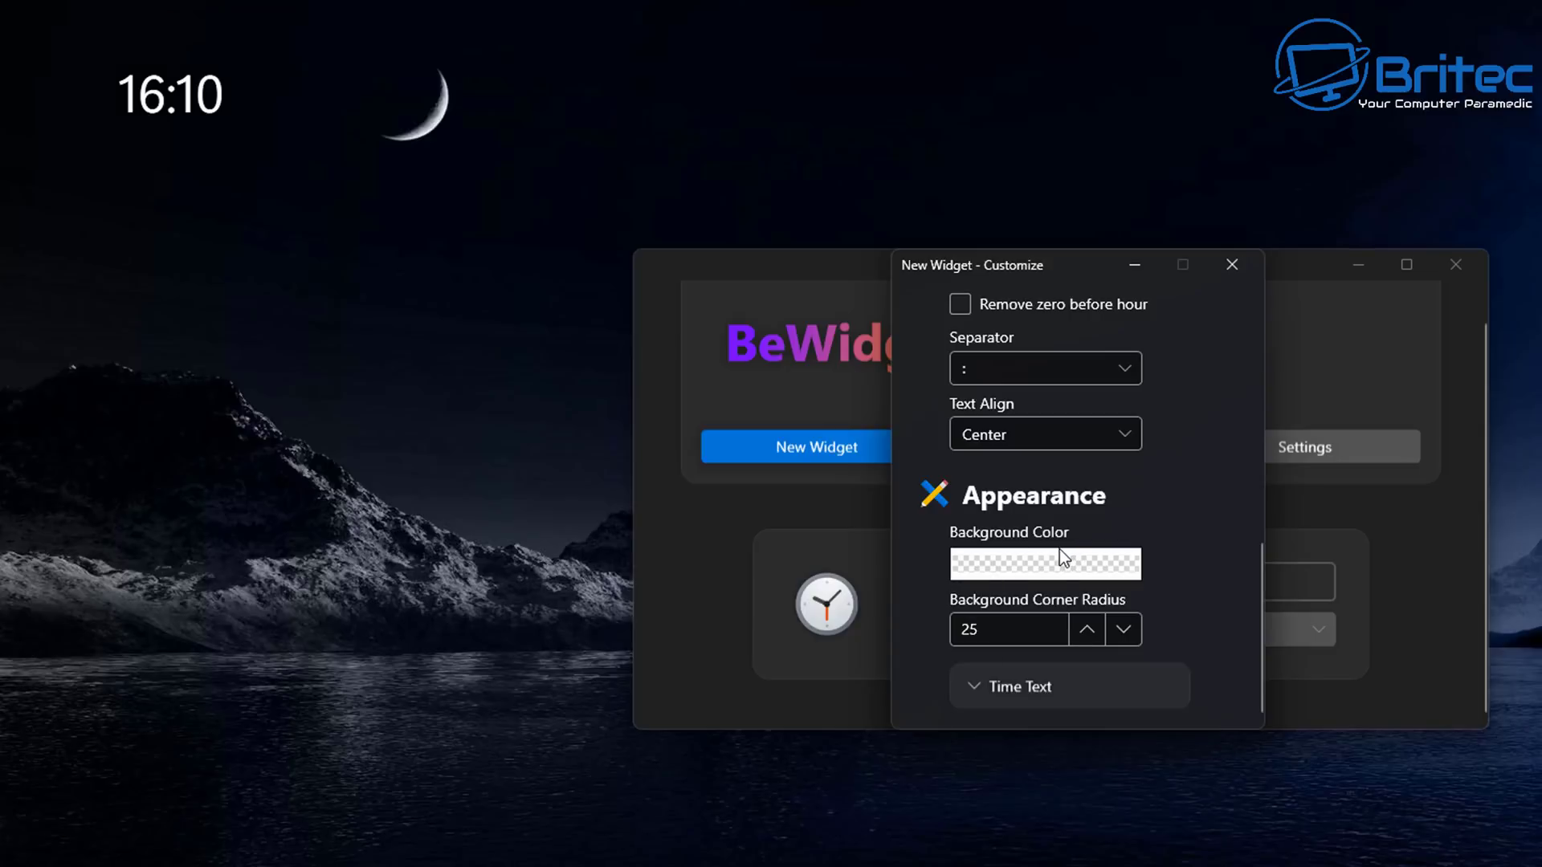
# Try the 12-hour format on the time widget, return to 24-hour time and enable the display of seconds.
pyautogui.scroll(3, 1059, 550)
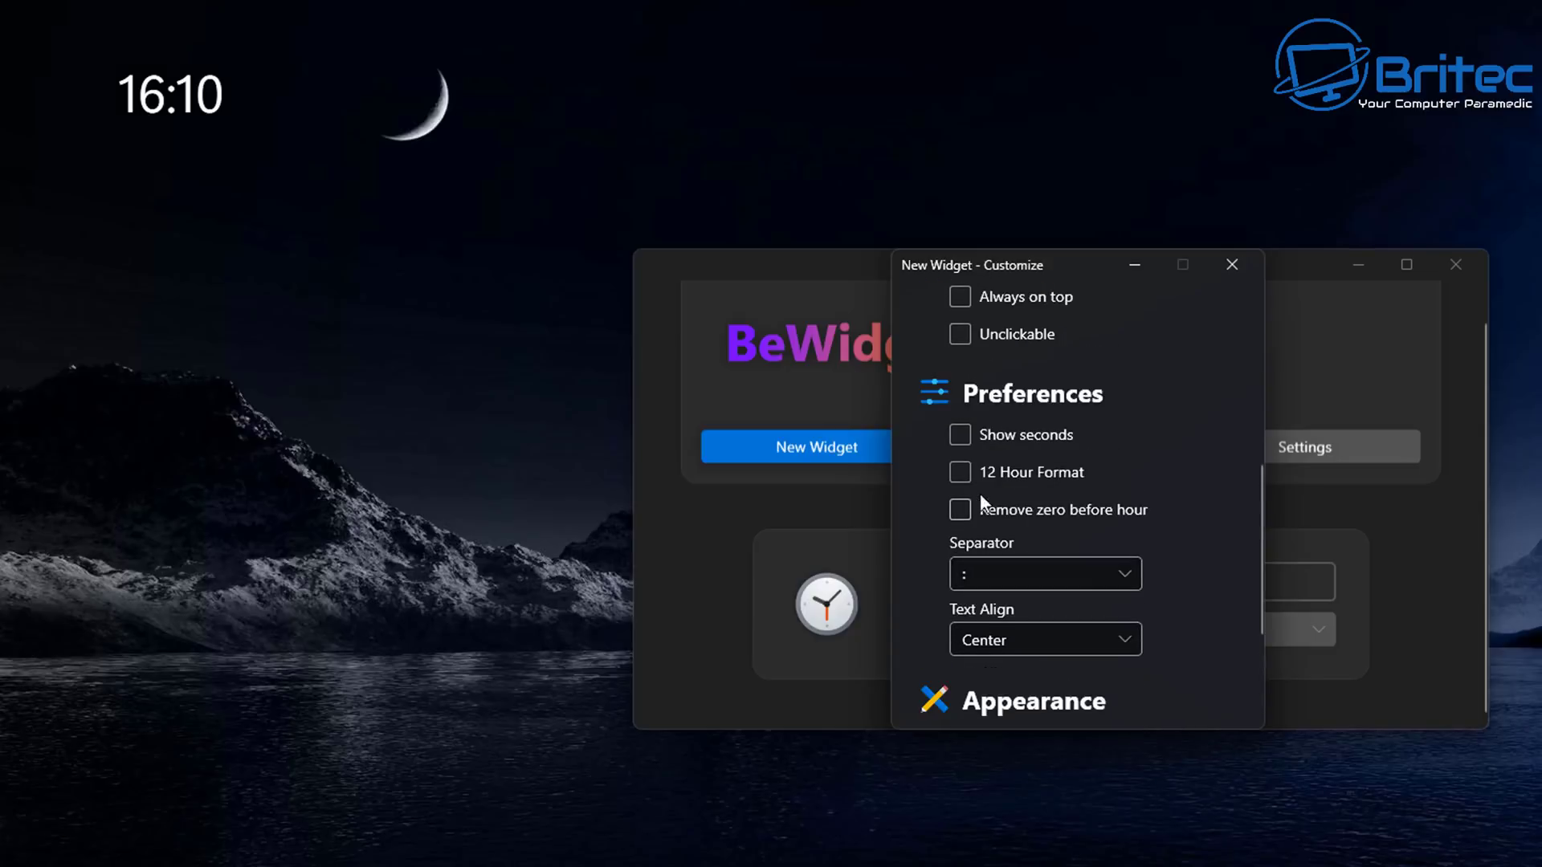
pyautogui.click(962, 472)
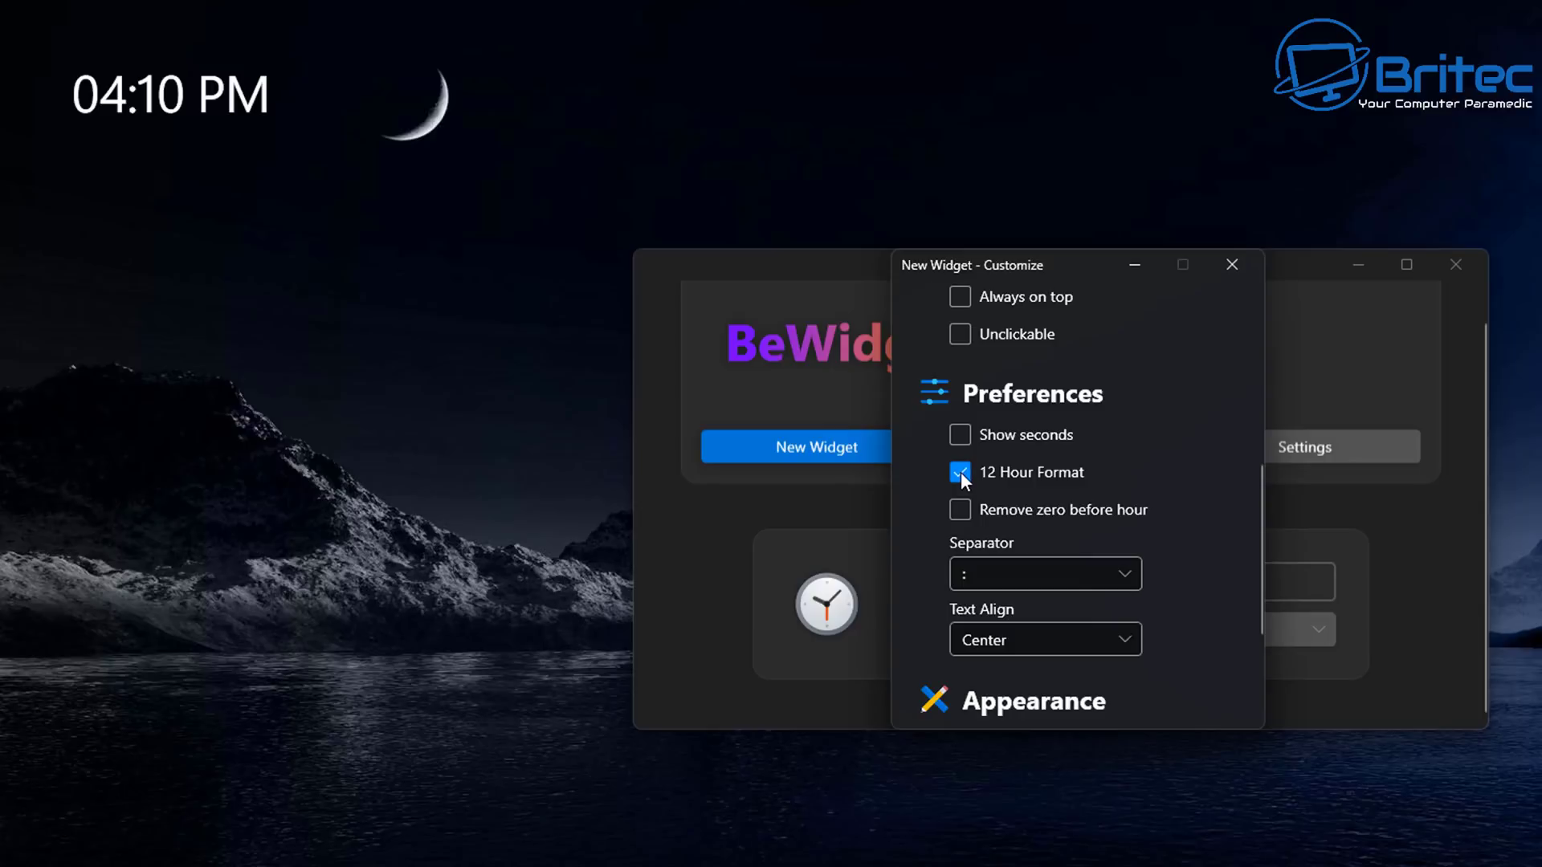
pyautogui.click(960, 473)
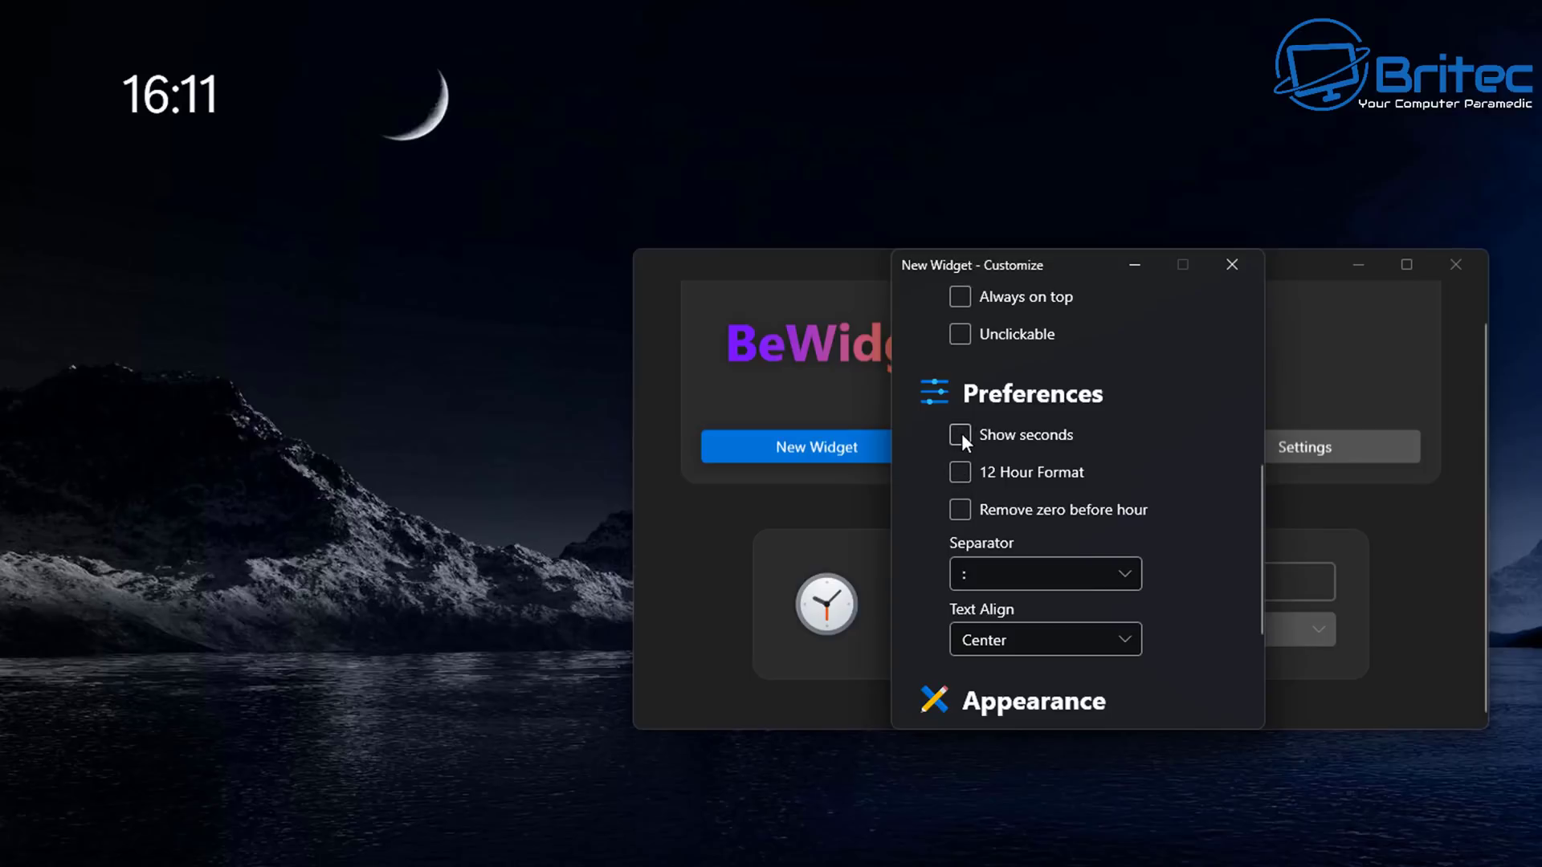
pyautogui.click(961, 435)
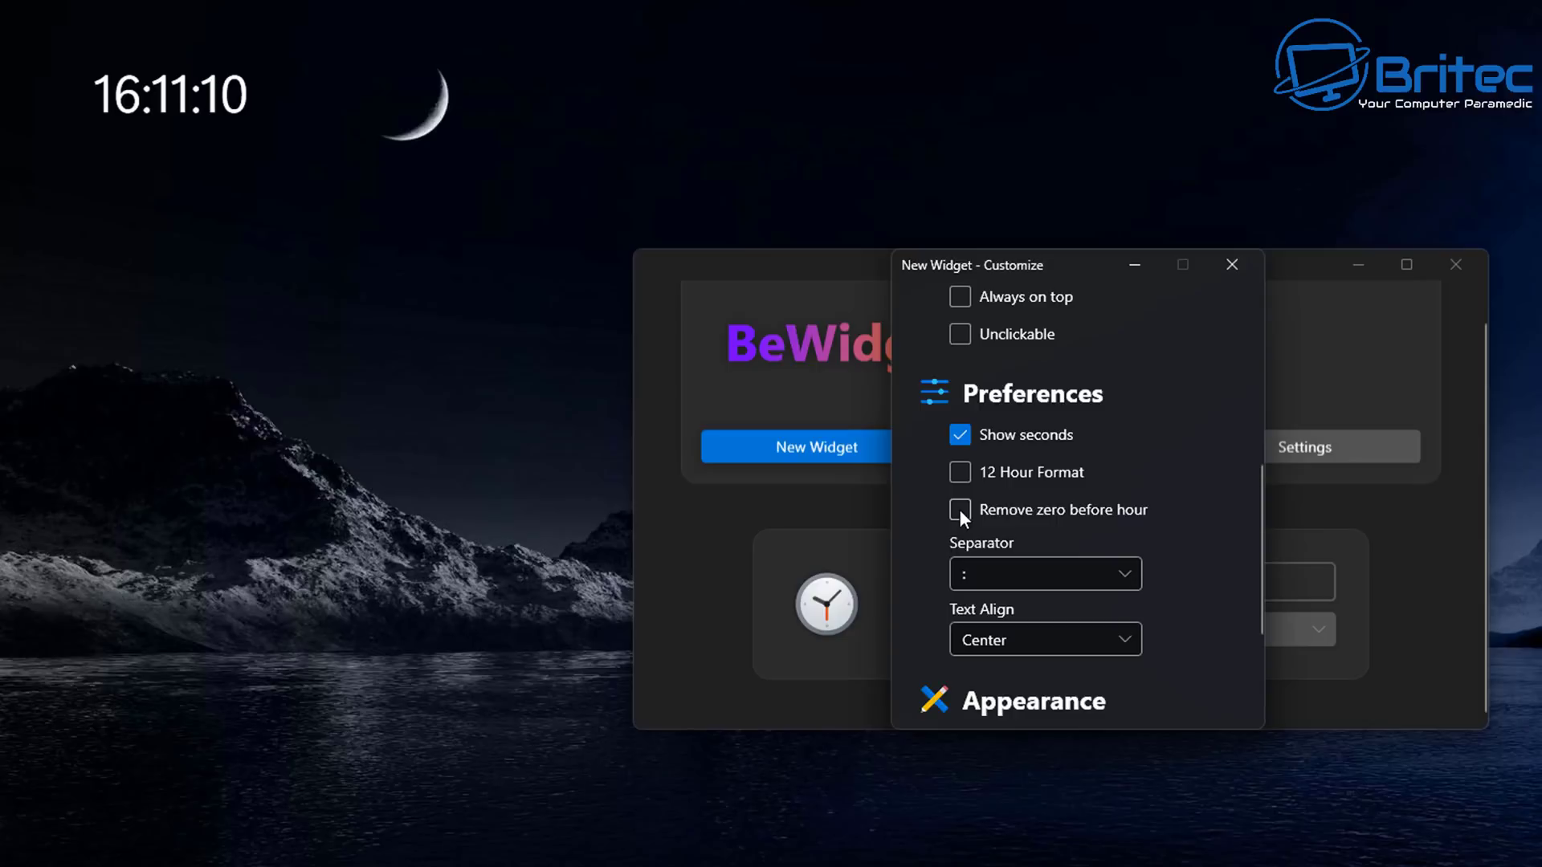
# Try a width of 500 for the time widget and restore it to 300.
pyautogui.scroll(2, 968, 496)
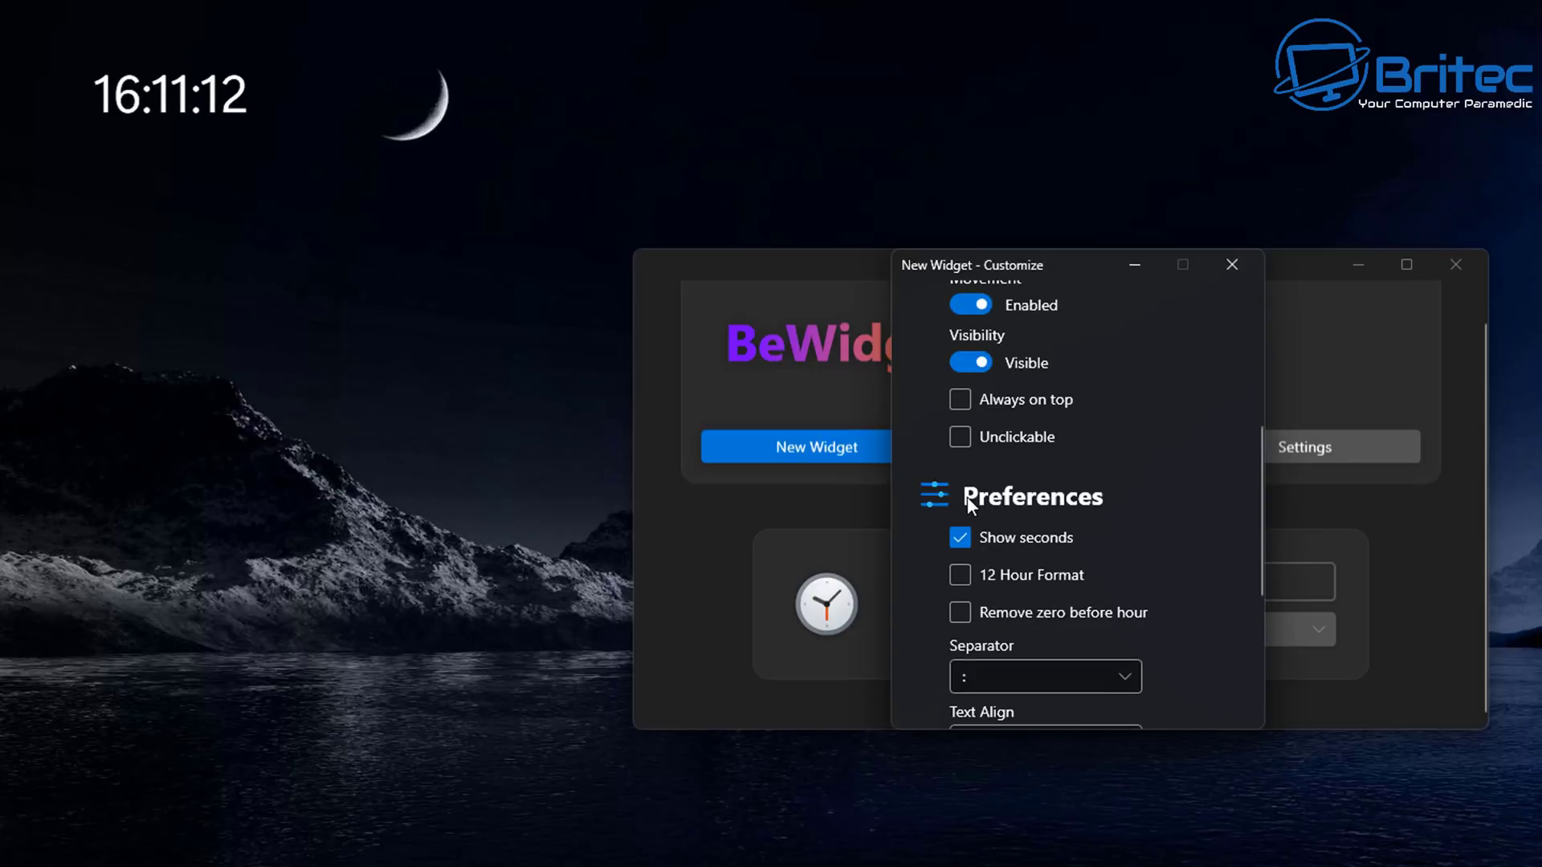
pyautogui.scroll(5, 985, 474)
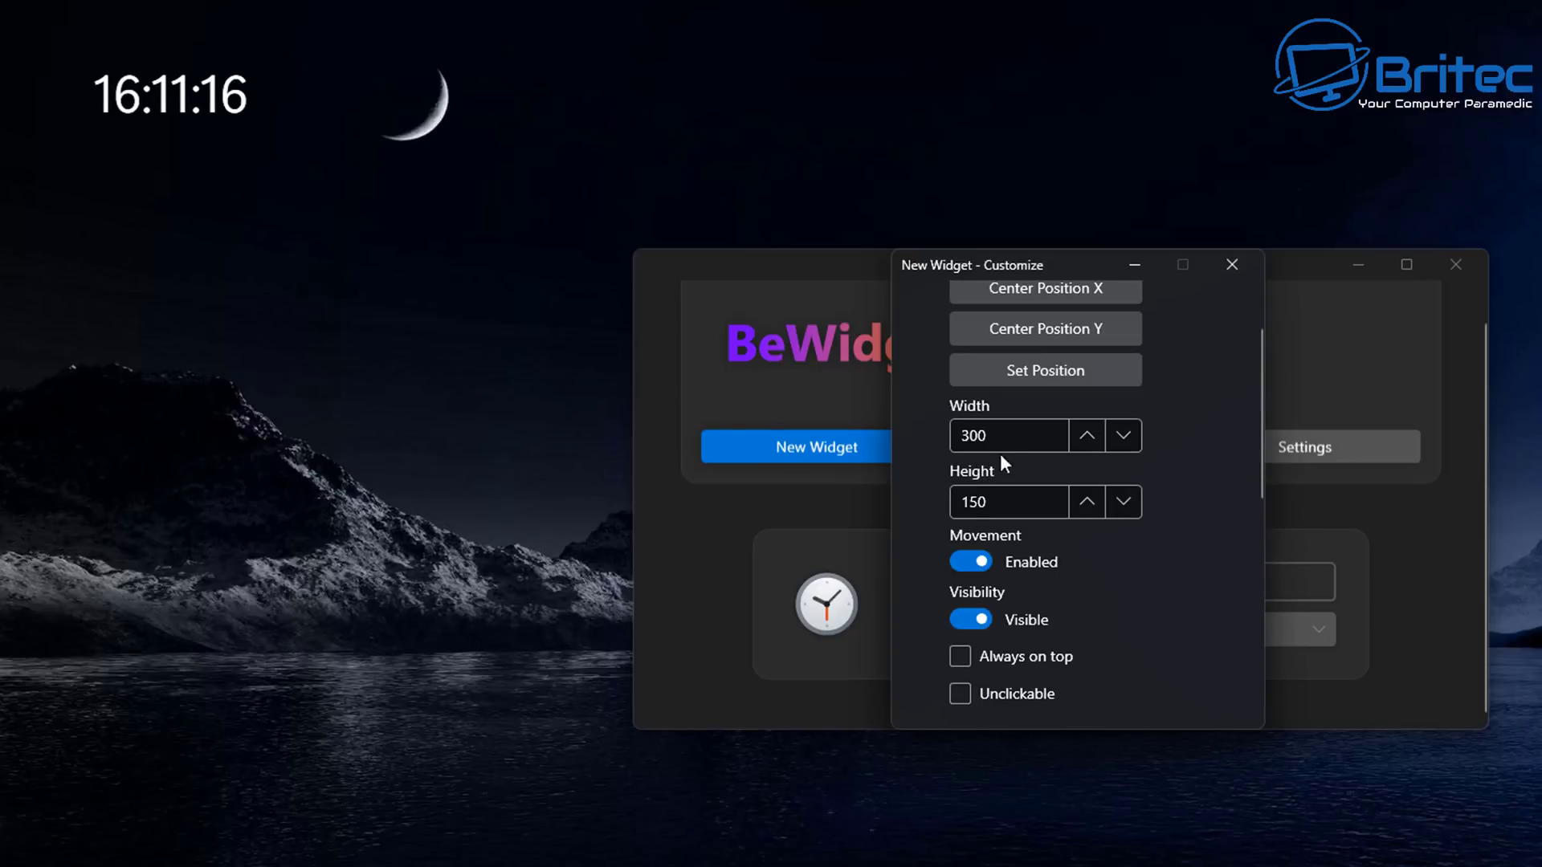
pyautogui.doubleClick(957, 434)
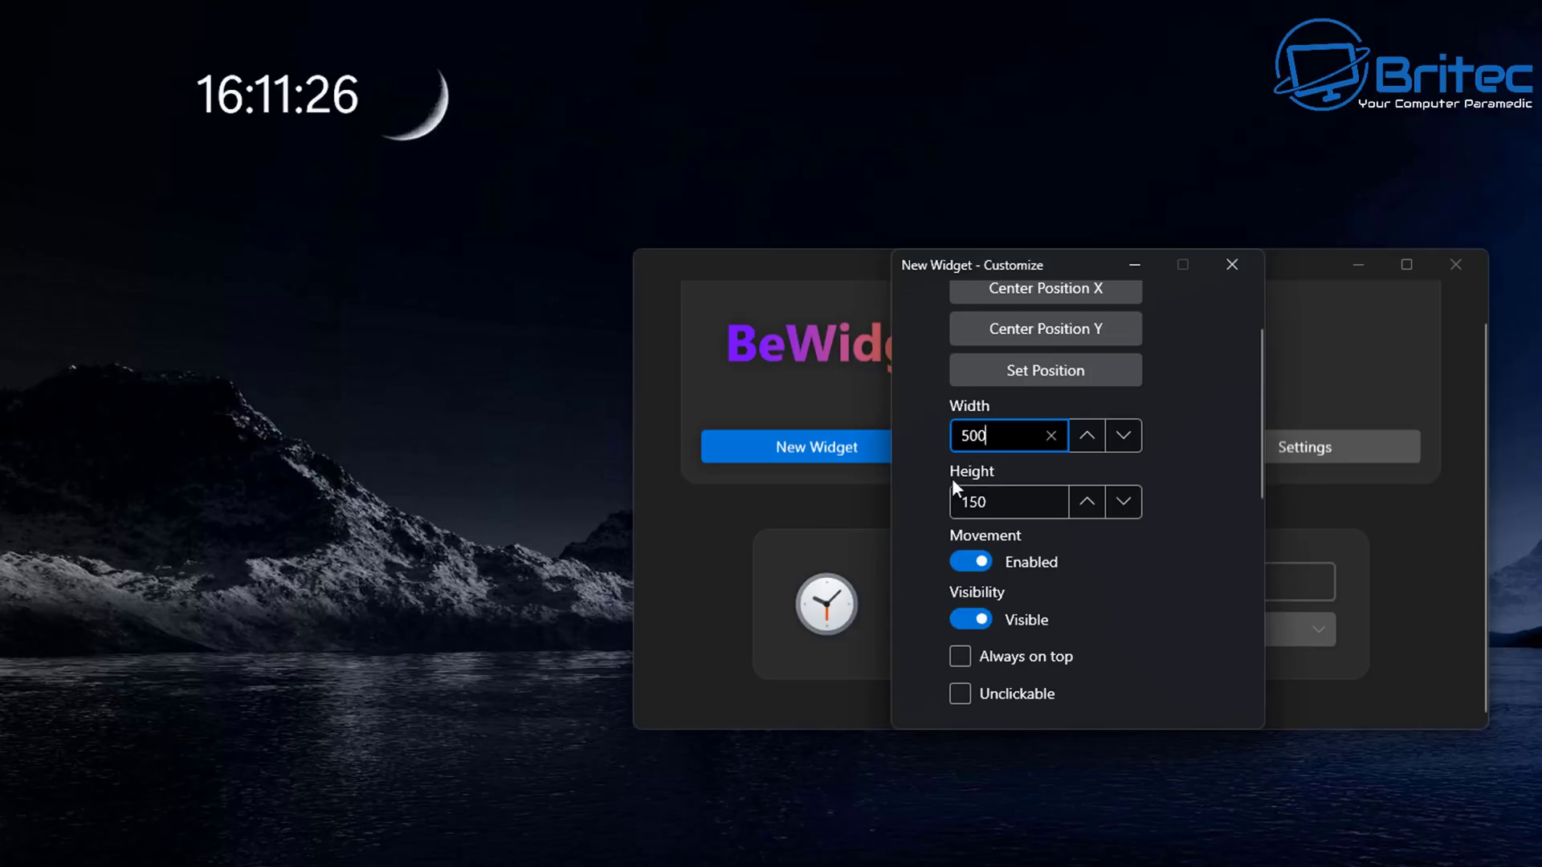
pyautogui.click(963, 435)
pyautogui.write('3')
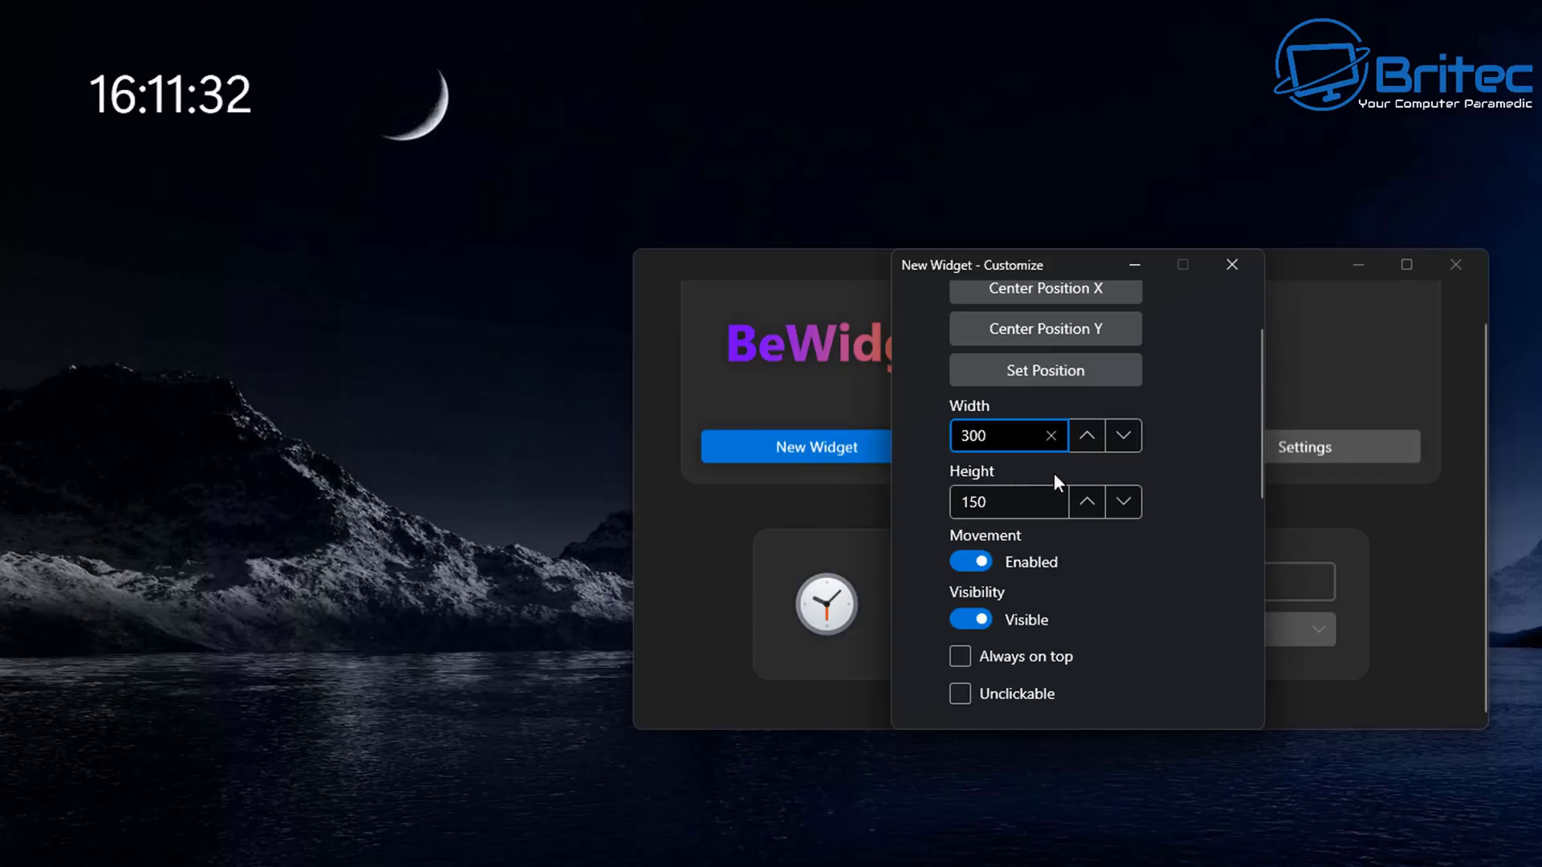
# View the time widget's X and Y position settings and close them without applying a change.
pyautogui.scroll(2, 1047, 509)
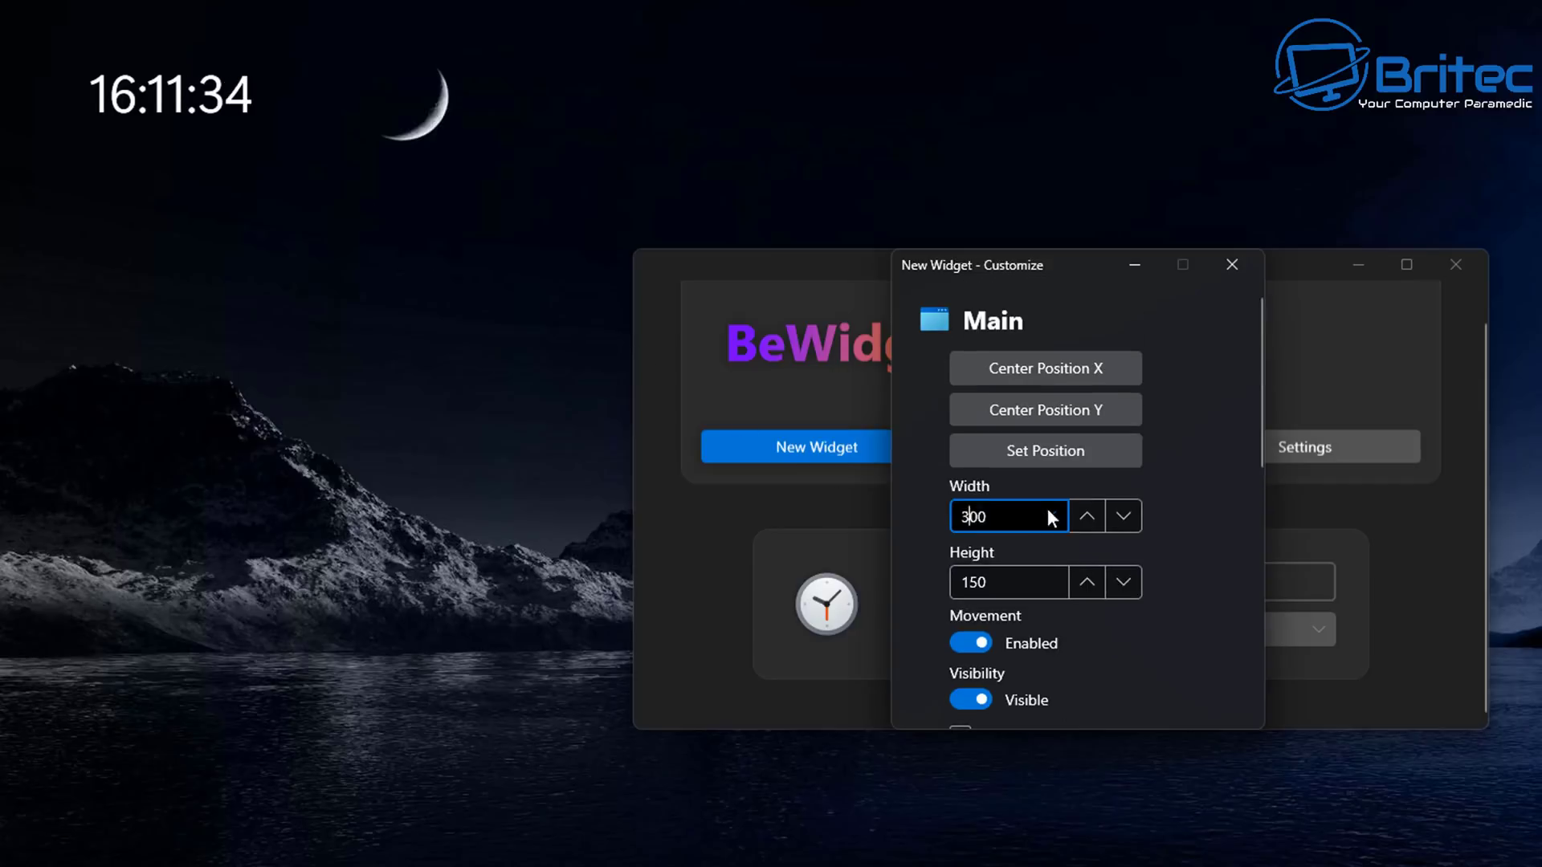
pyautogui.click(1015, 454)
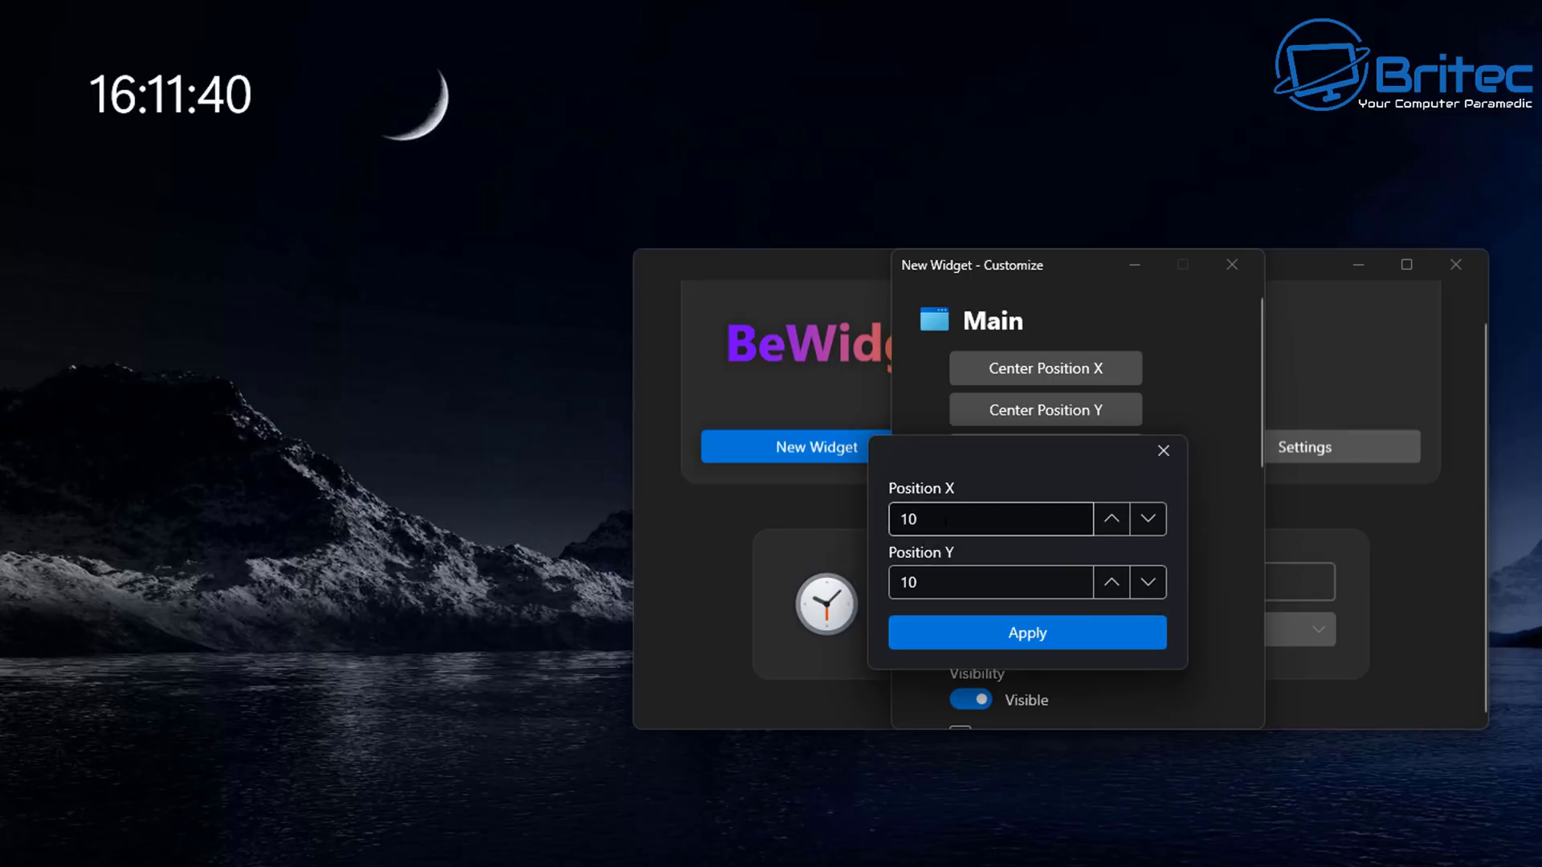
pyautogui.click(1163, 451)
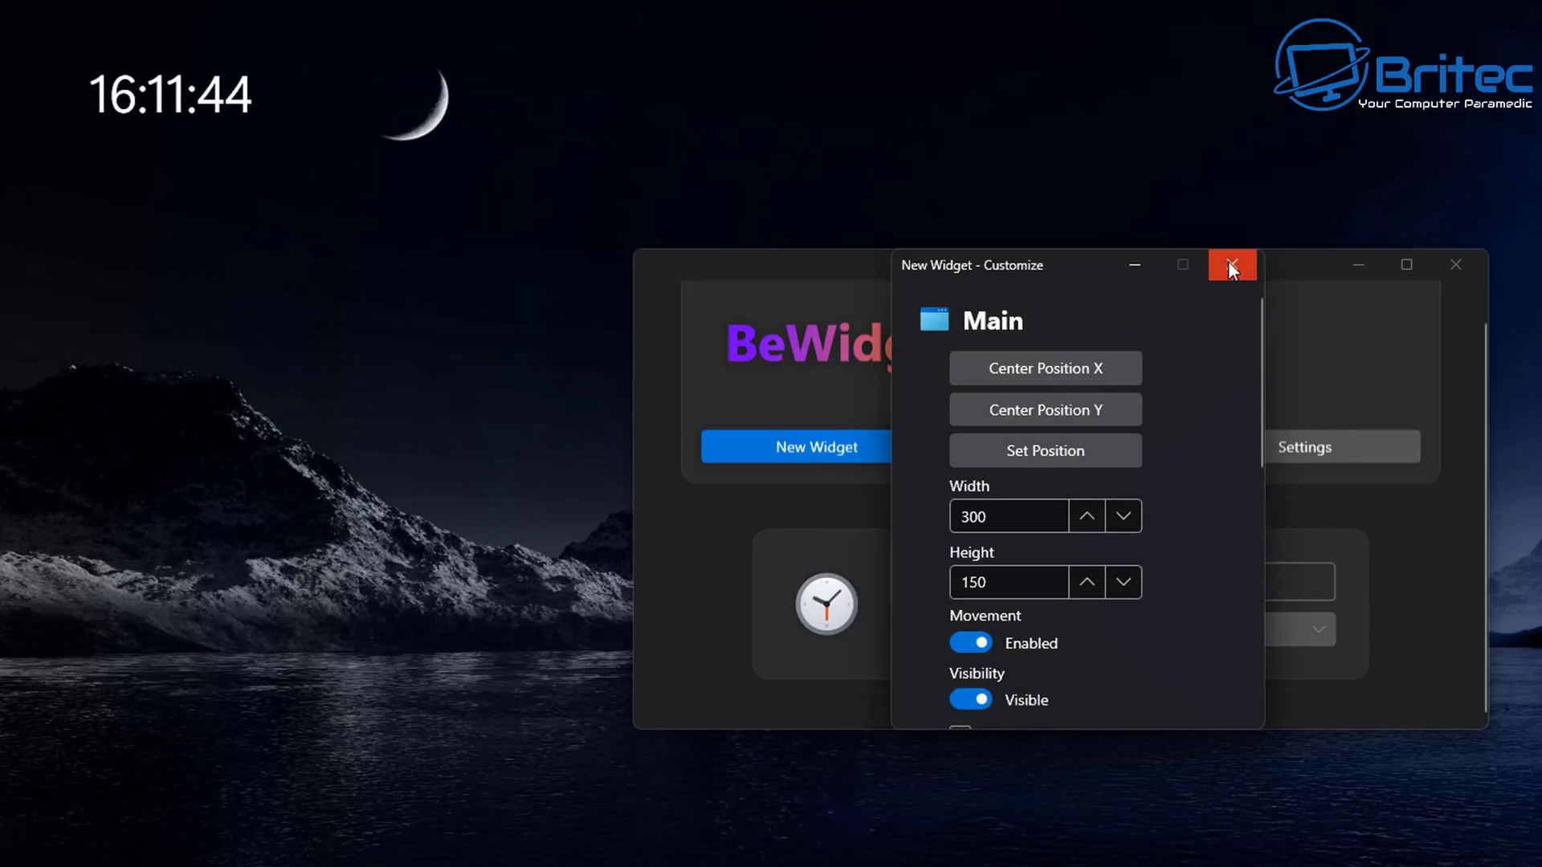
# Expand the time widget's Time Text appearance options and increase the font size to 63.
pyautogui.scroll(-4, 1109, 498)
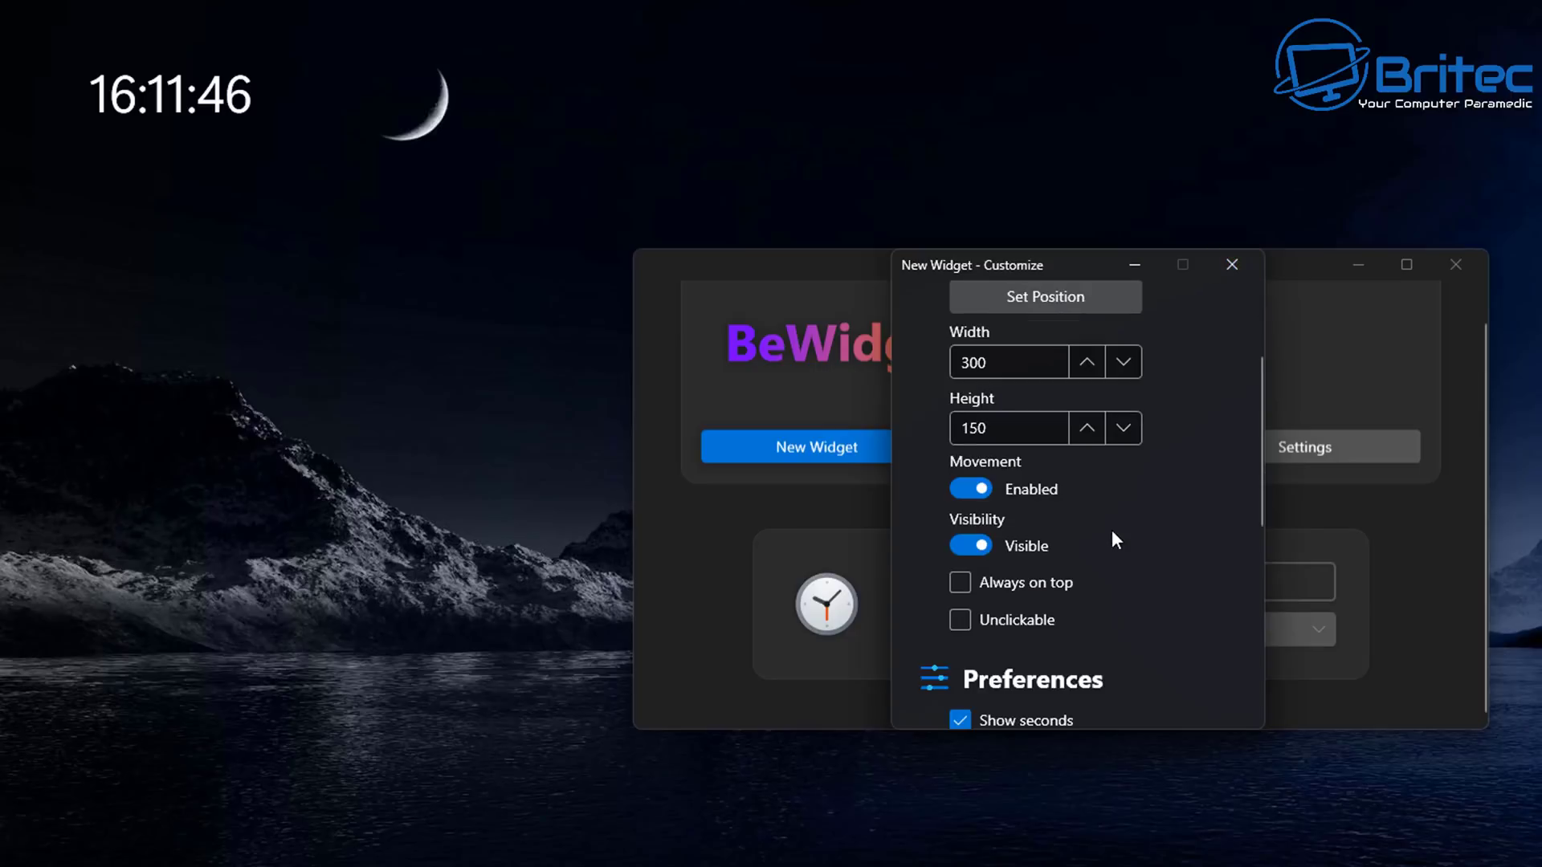
pyautogui.scroll(-2, 1111, 534)
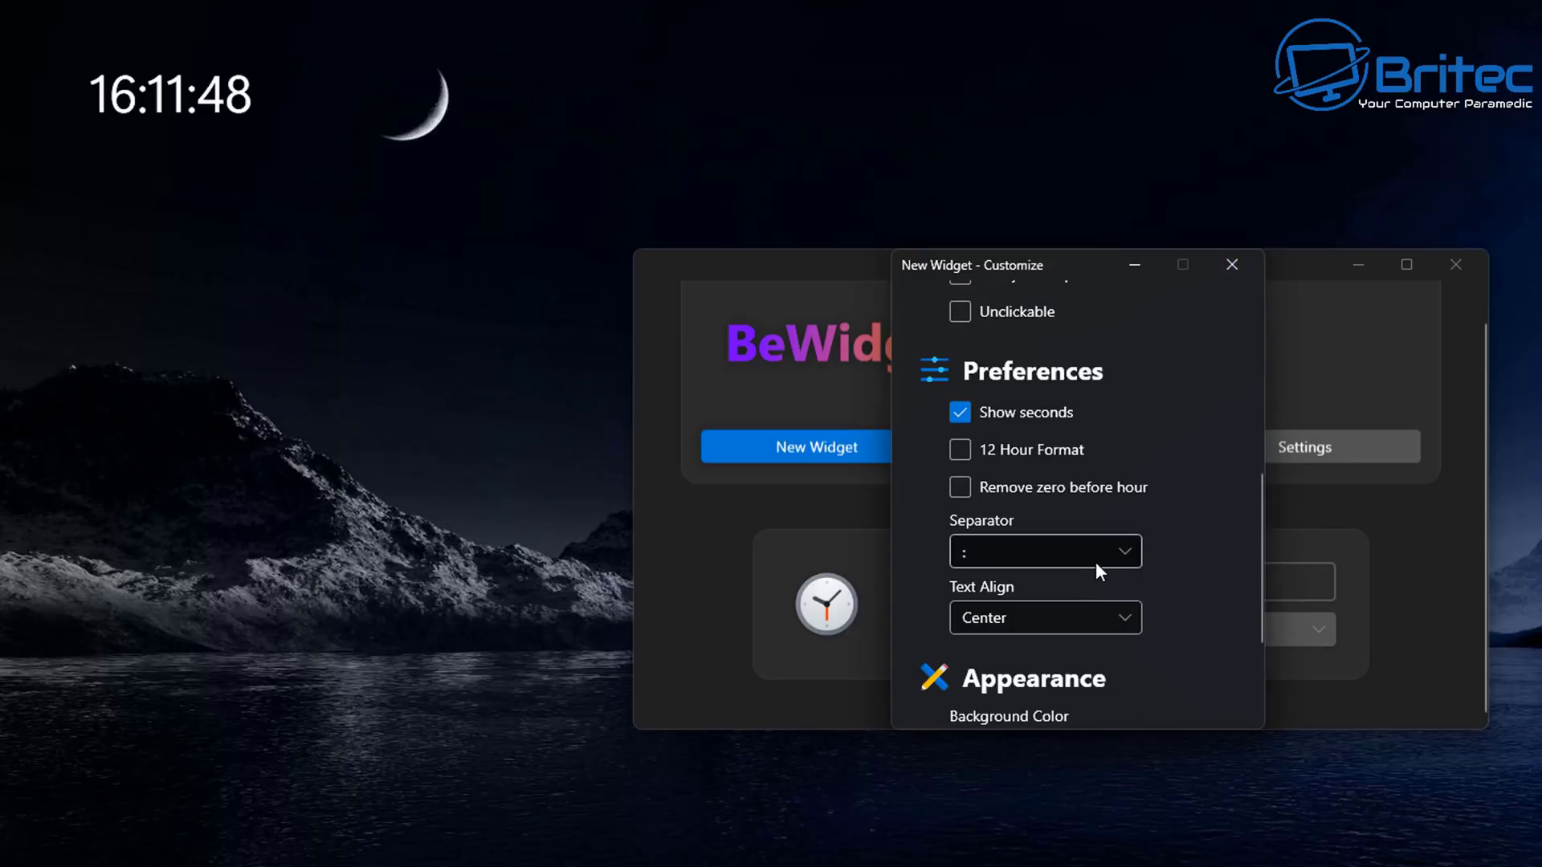
pyautogui.scroll(-2, 1097, 565)
pyautogui.scroll(-1, 1099, 567)
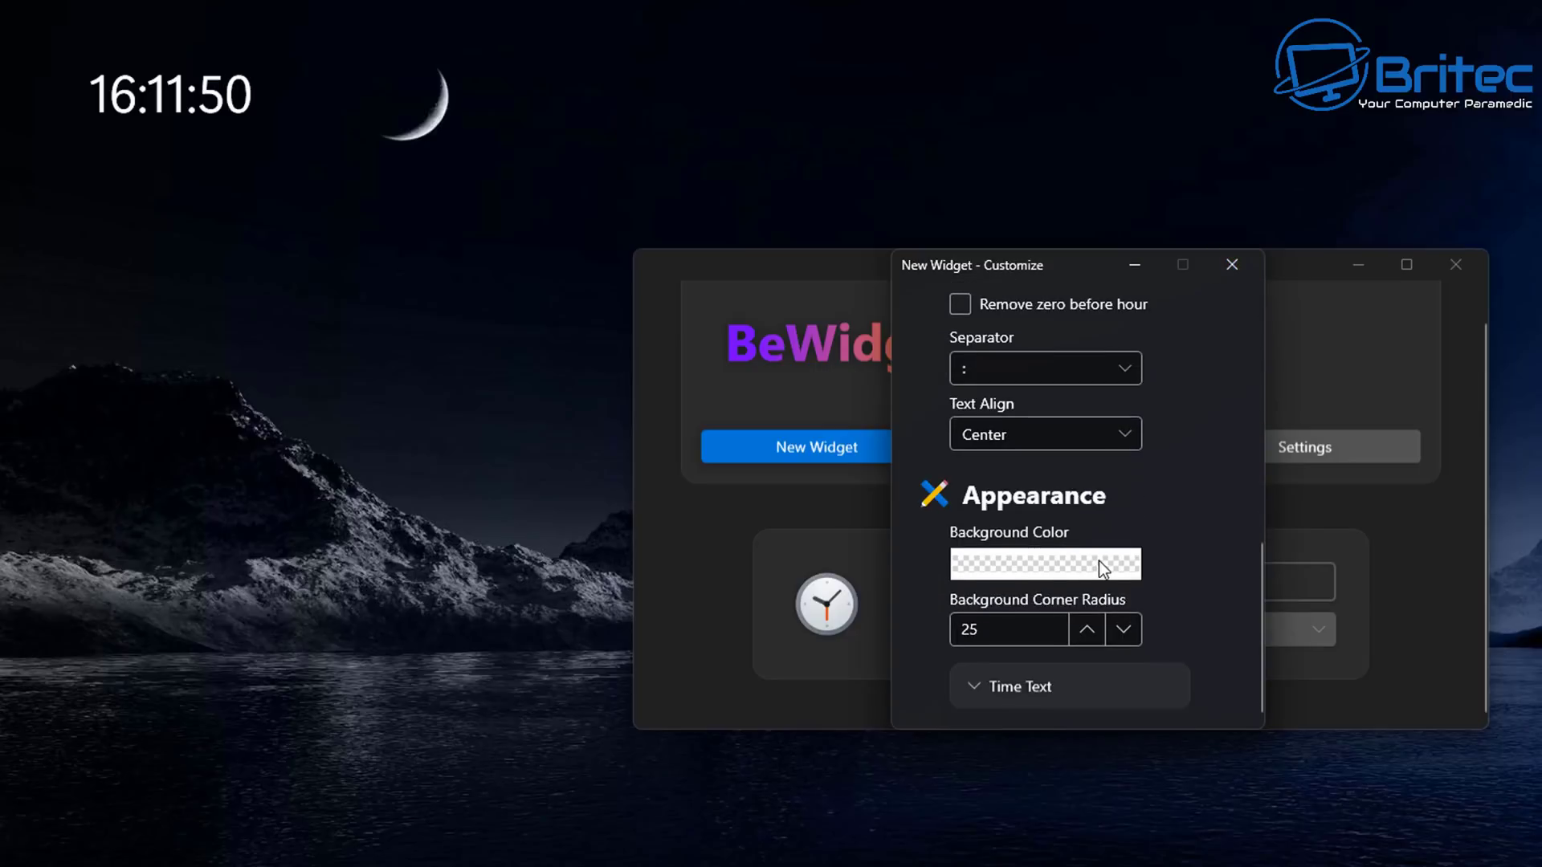
pyautogui.click(984, 690)
pyautogui.scroll(-2, 1116, 691)
pyautogui.scroll(-2, 1125, 687)
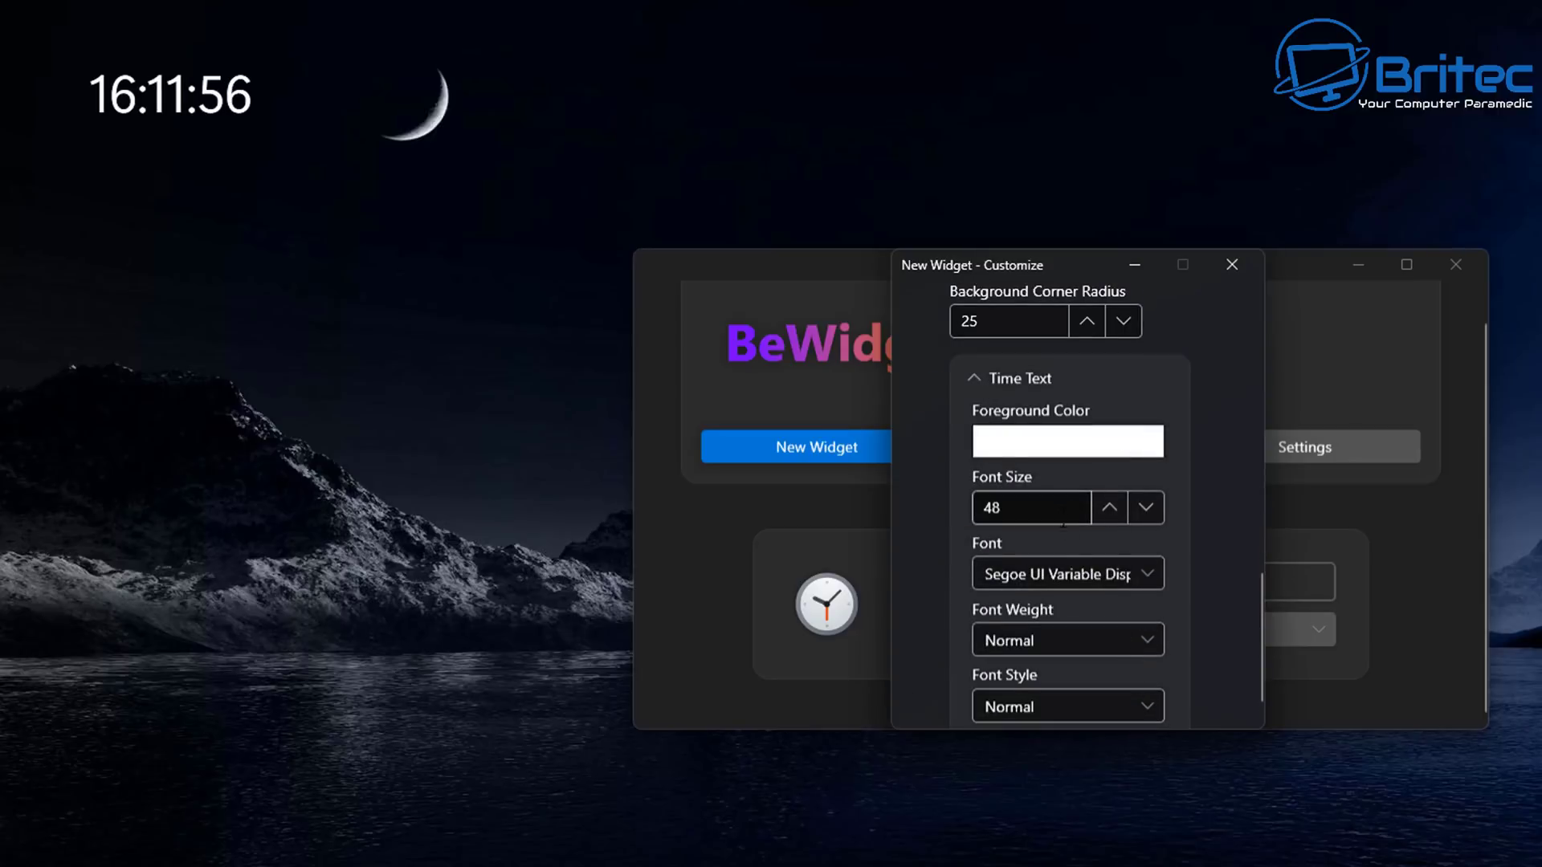
pyautogui.click(1111, 508)
pyautogui.click(1110, 509)
pyautogui.click(1111, 508)
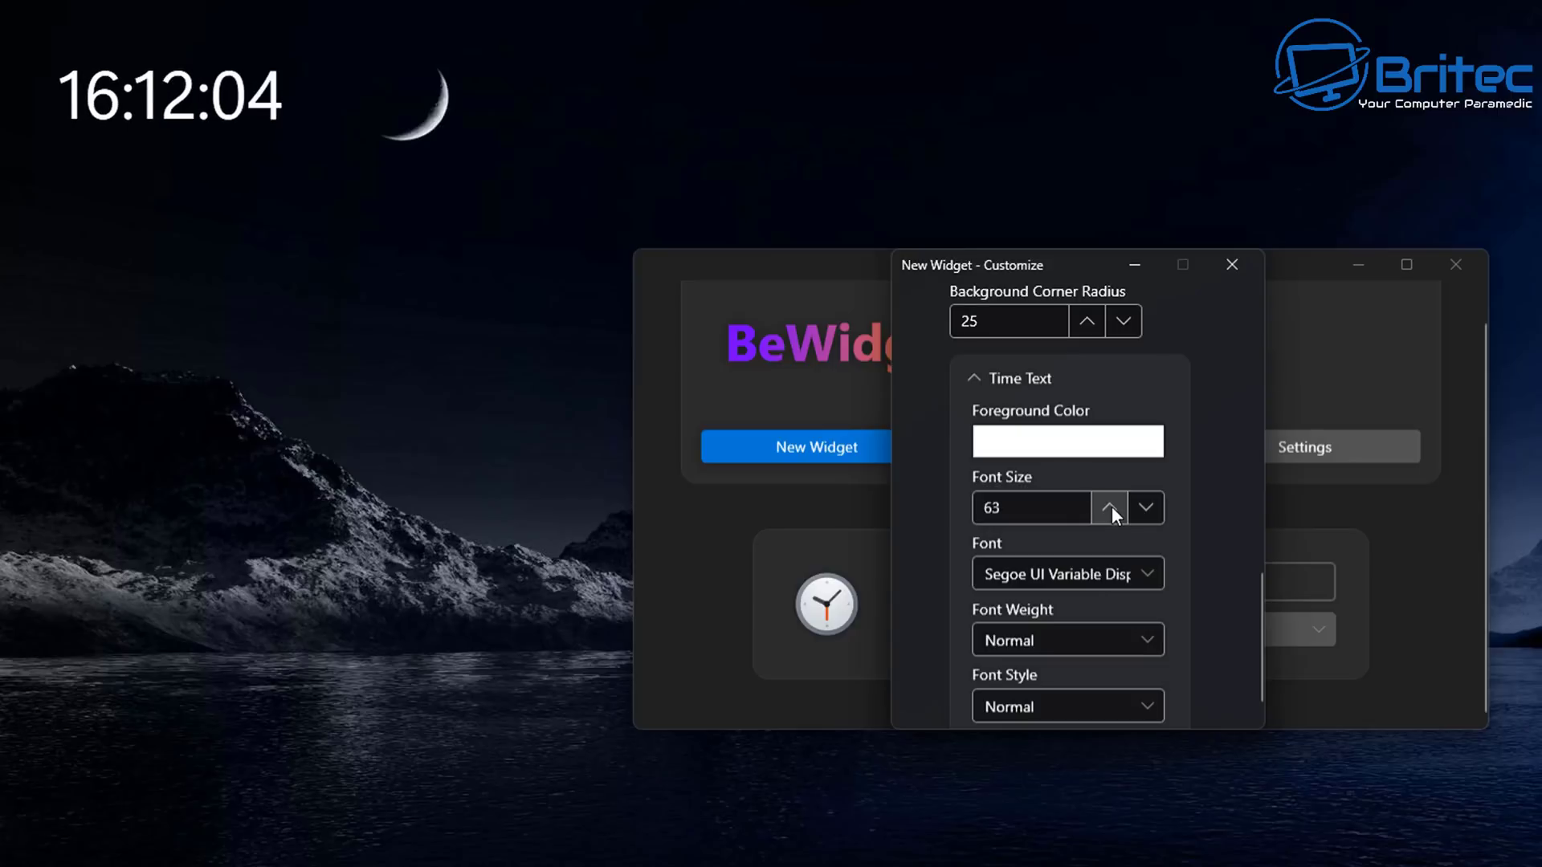
# Change the time text's font to Roboto Black and set its font size to 63.
pyautogui.scroll(-1, 1129, 610)
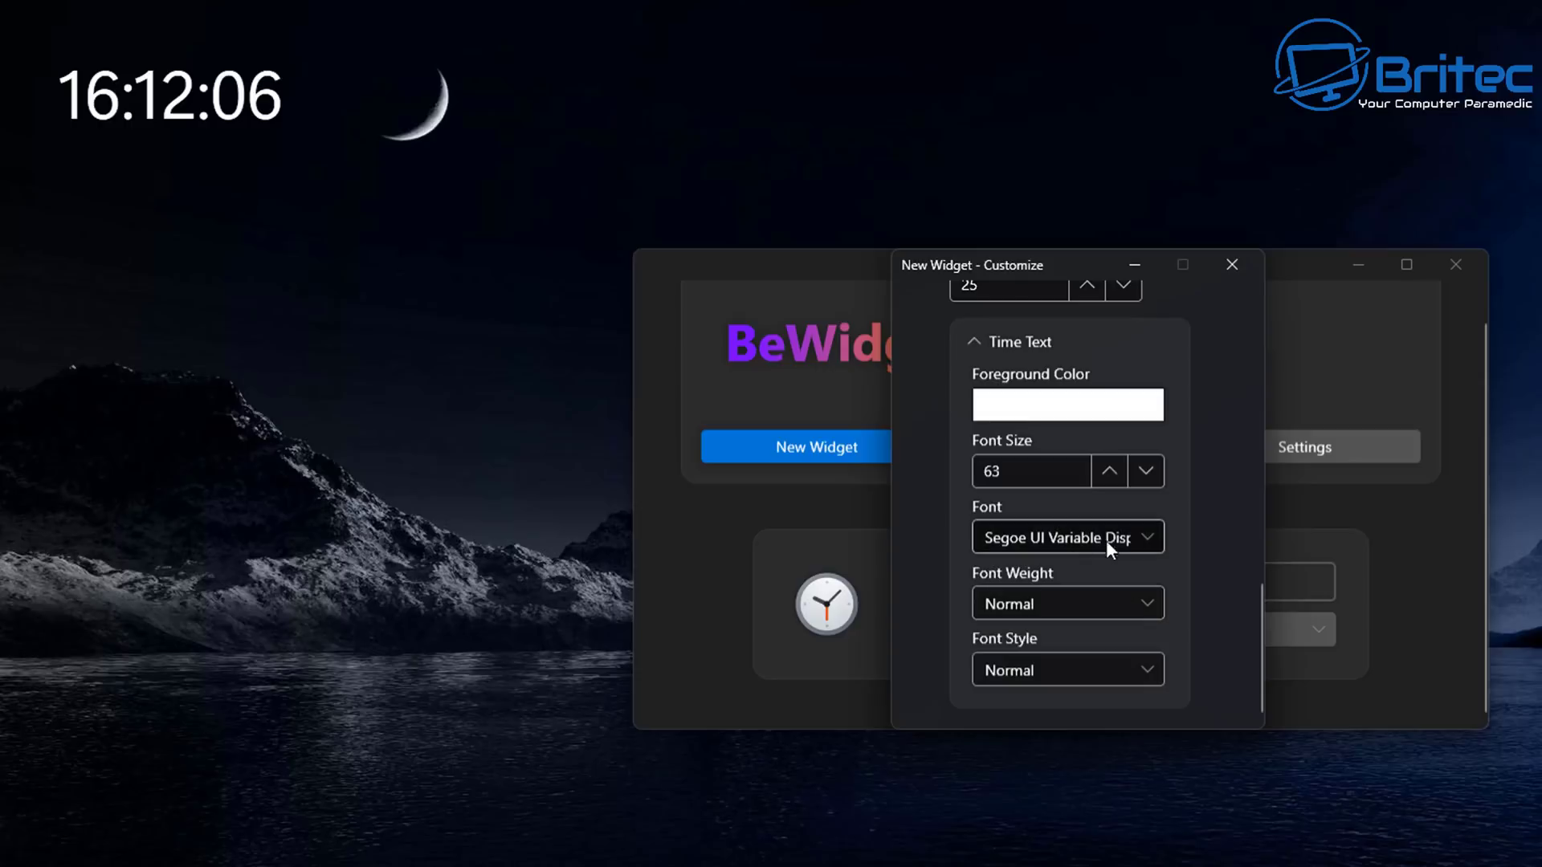
pyautogui.click(1148, 536)
pyautogui.scroll(2, 1131, 579)
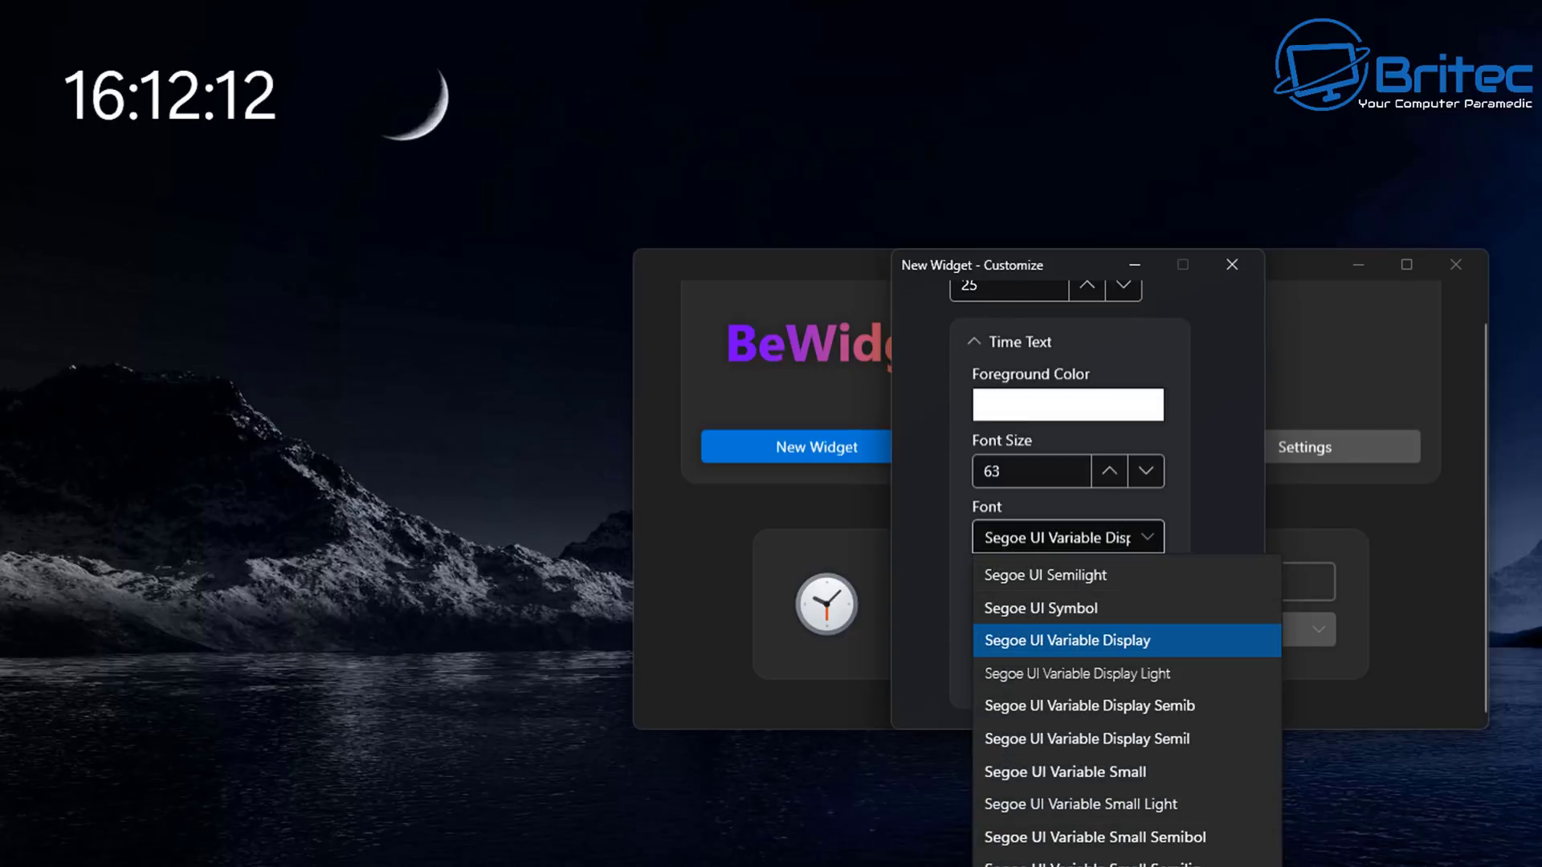
pyautogui.scroll(-5, 1128, 707)
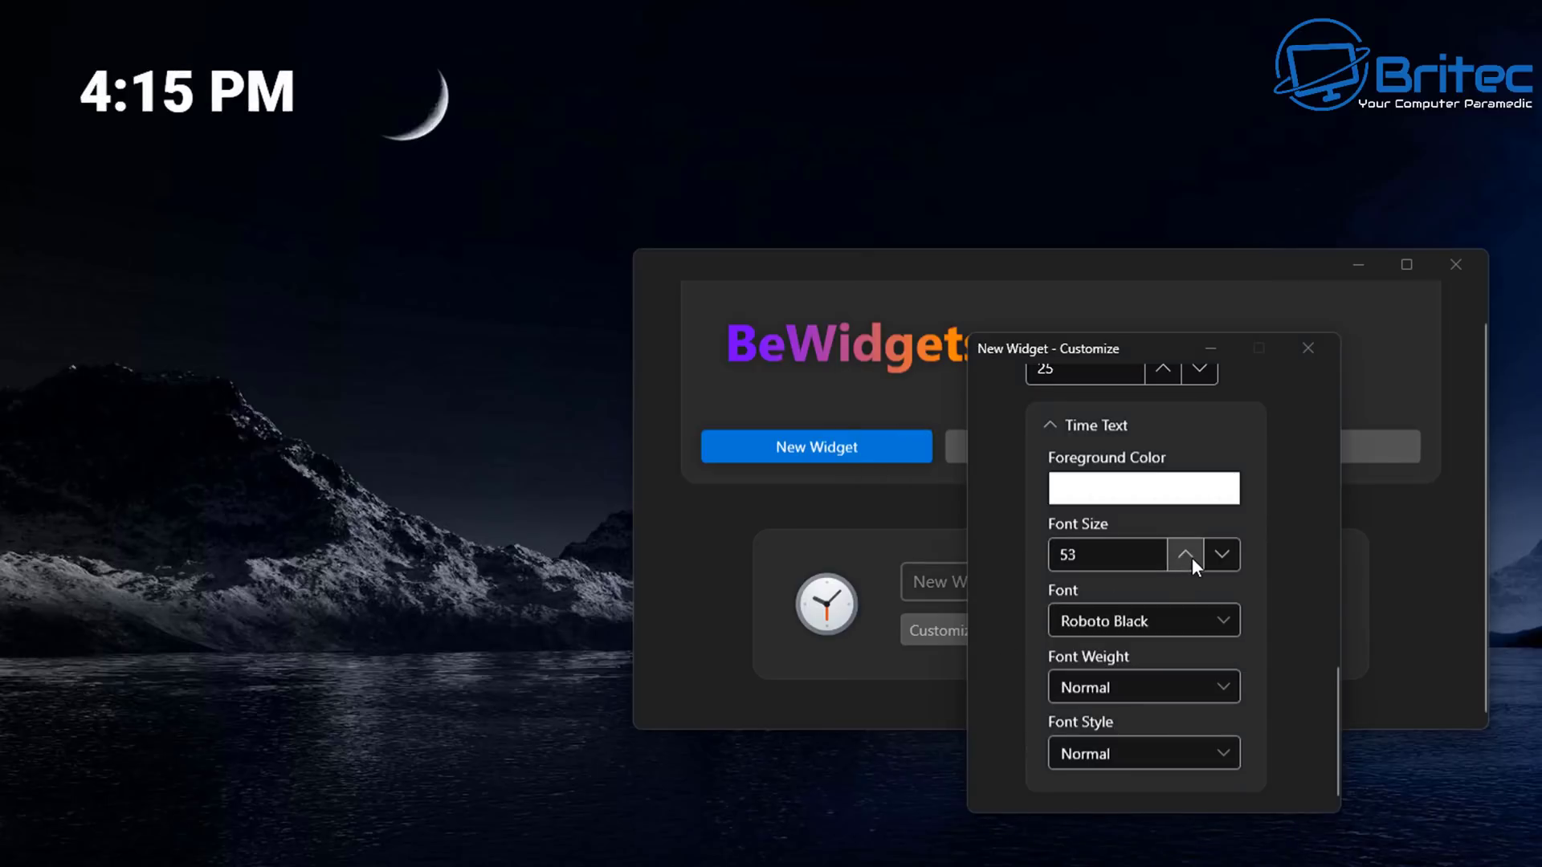
pyautogui.click(1186, 555)
pyautogui.click(1185, 554)
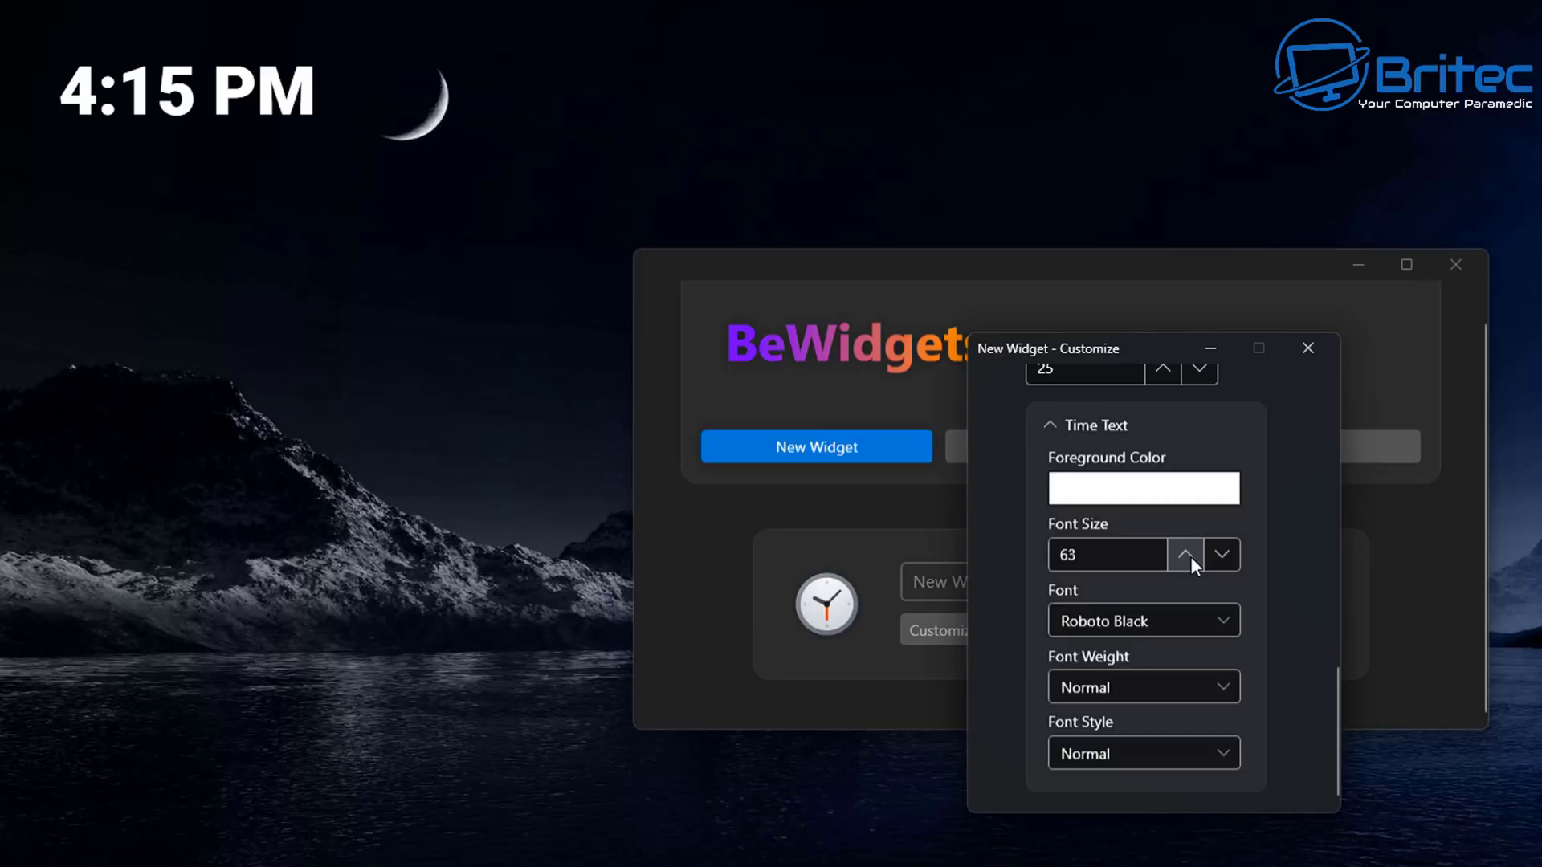
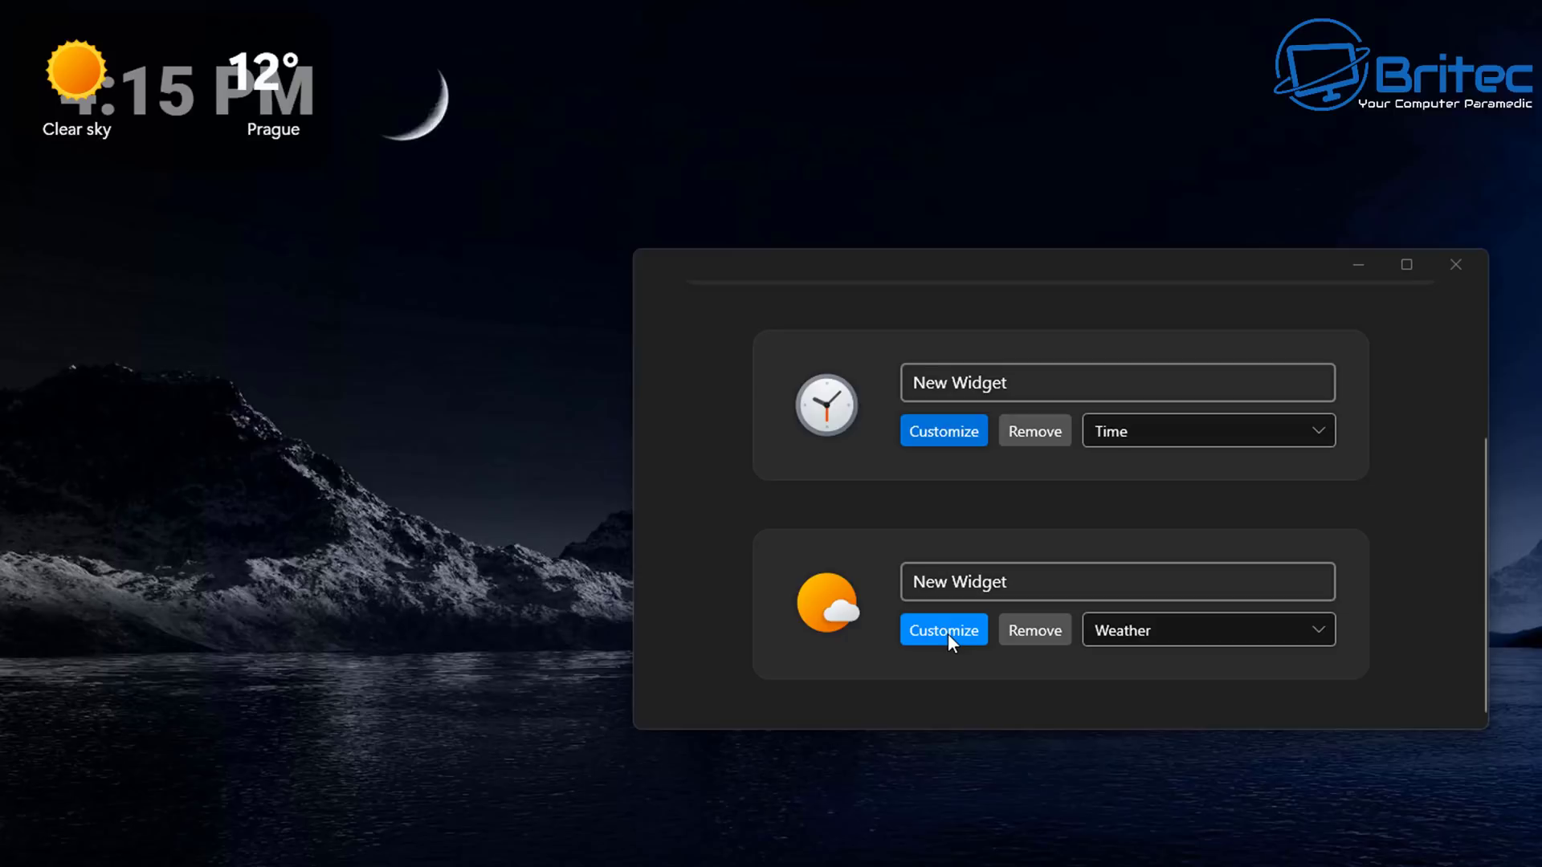
# Open the weather widget's customization, place its window over the widget list and set the city to London.
pyautogui.click(947, 633)
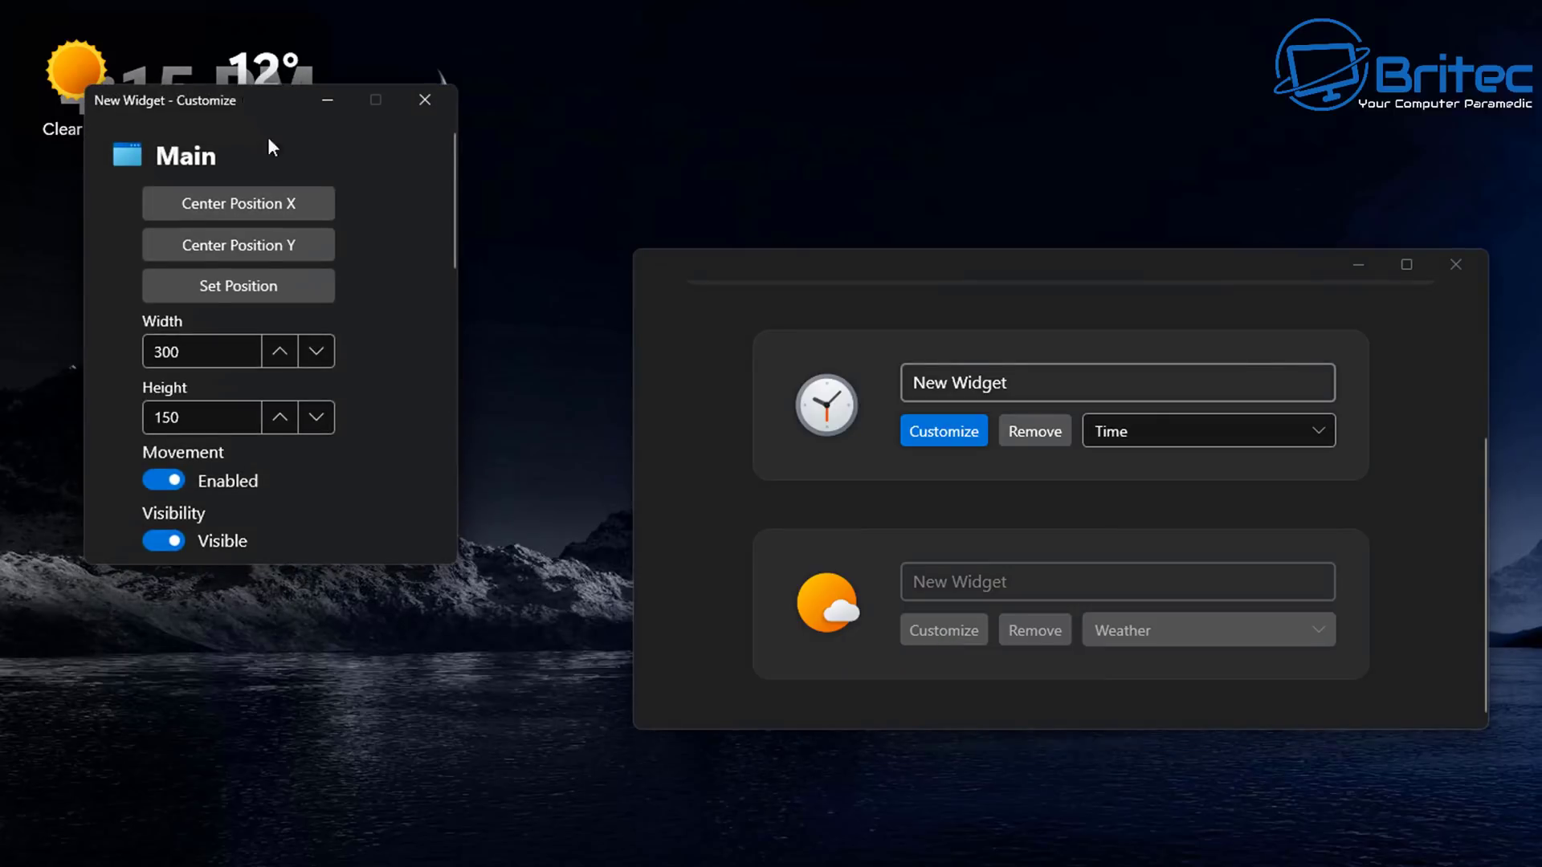
pyautogui.moveTo(269, 101); pyautogui.dragTo(1058, 271)
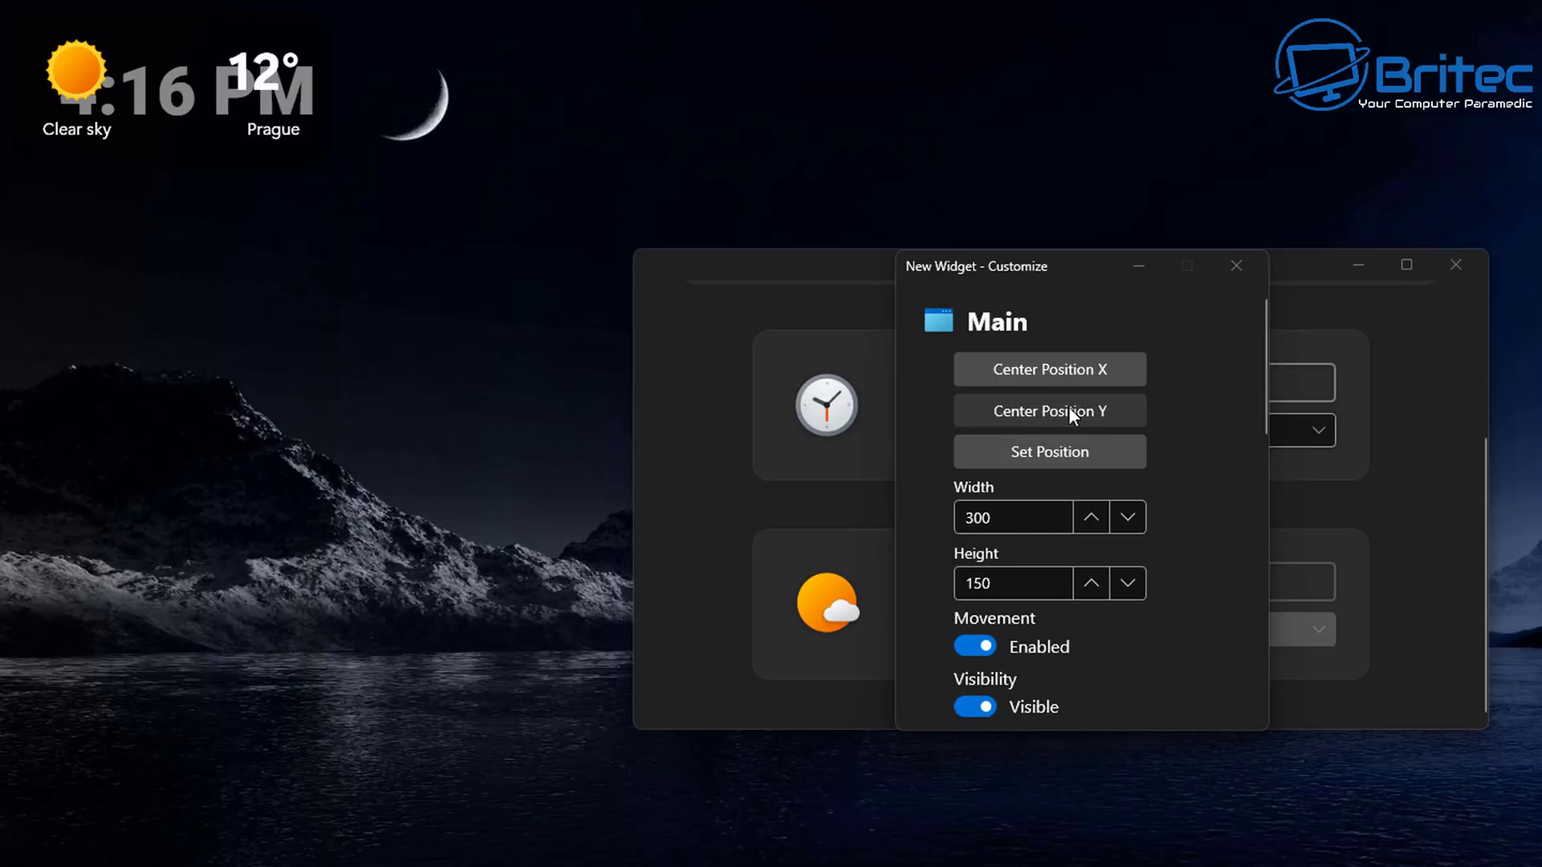
pyautogui.scroll(-1, 1068, 412)
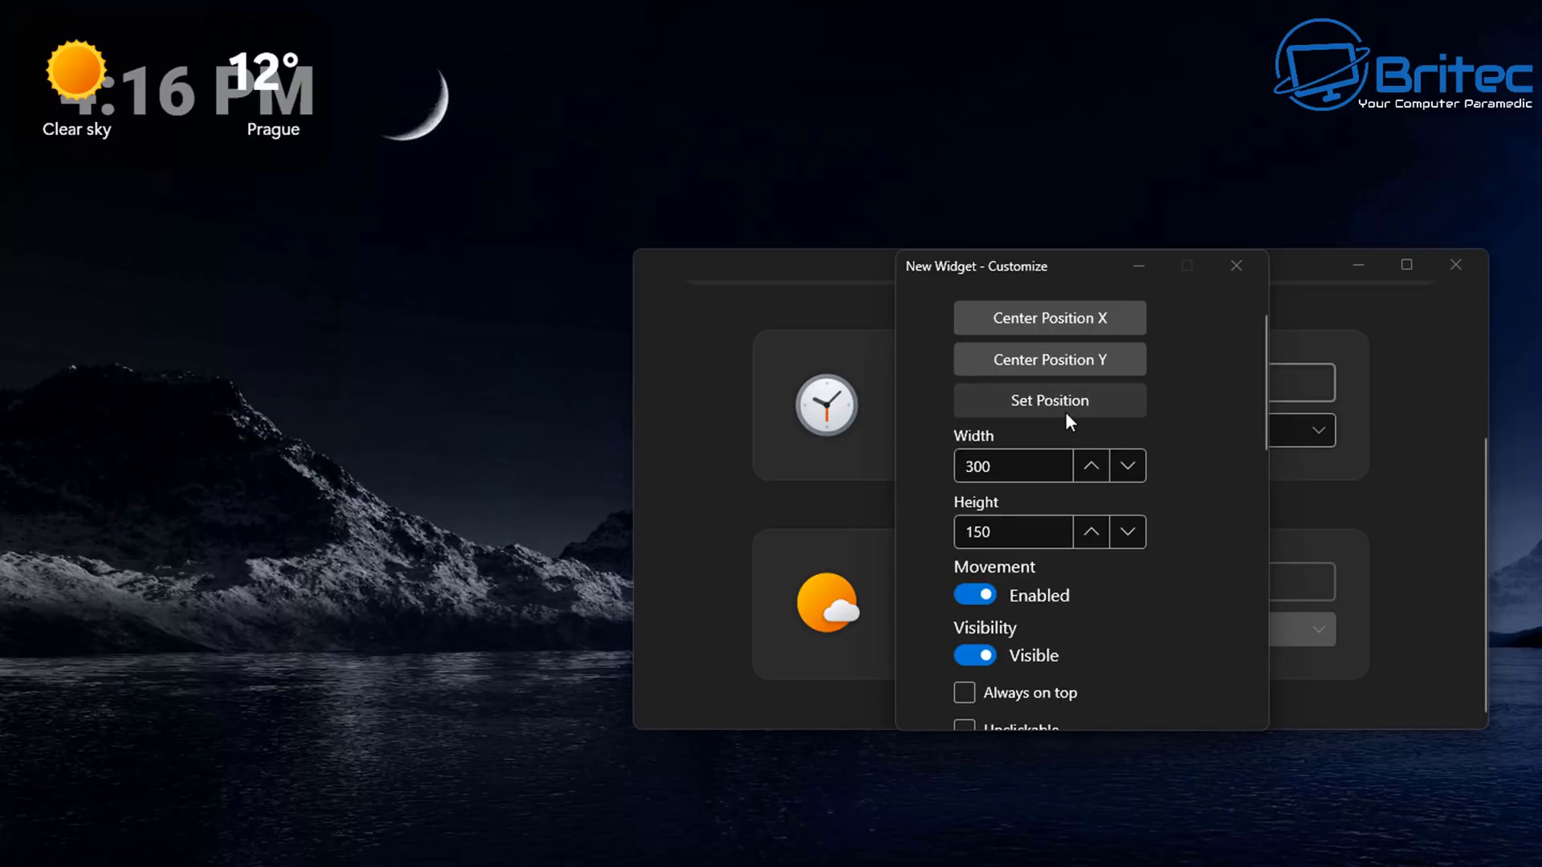
pyautogui.scroll(-3, 1065, 411)
pyautogui.scroll(-1, 1066, 474)
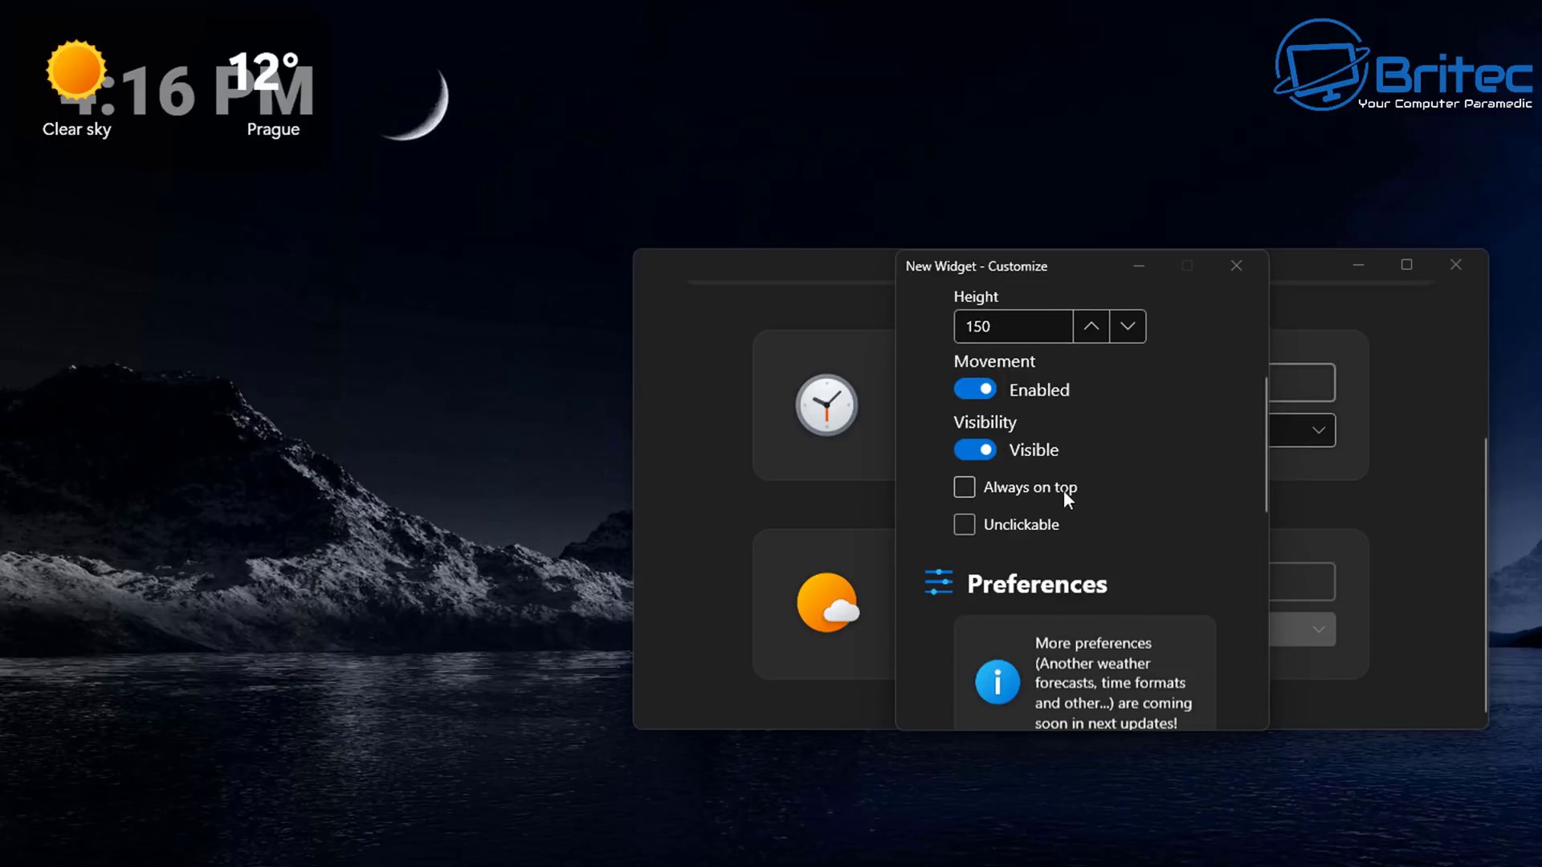
pyautogui.scroll(-3, 1047, 522)
pyautogui.scroll(-2, 1124, 554)
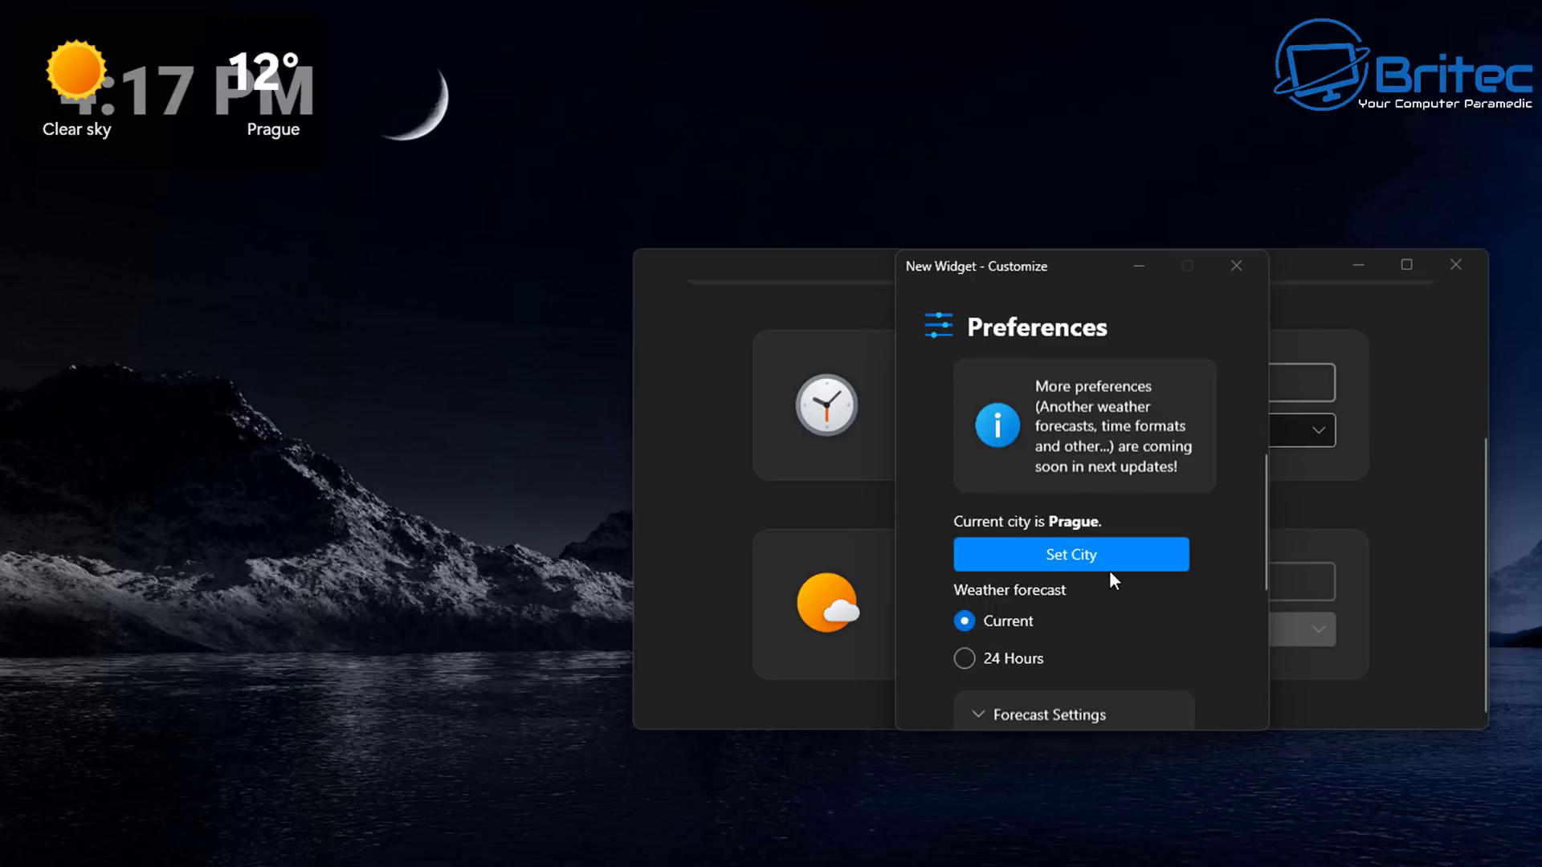
pyautogui.click(1076, 554)
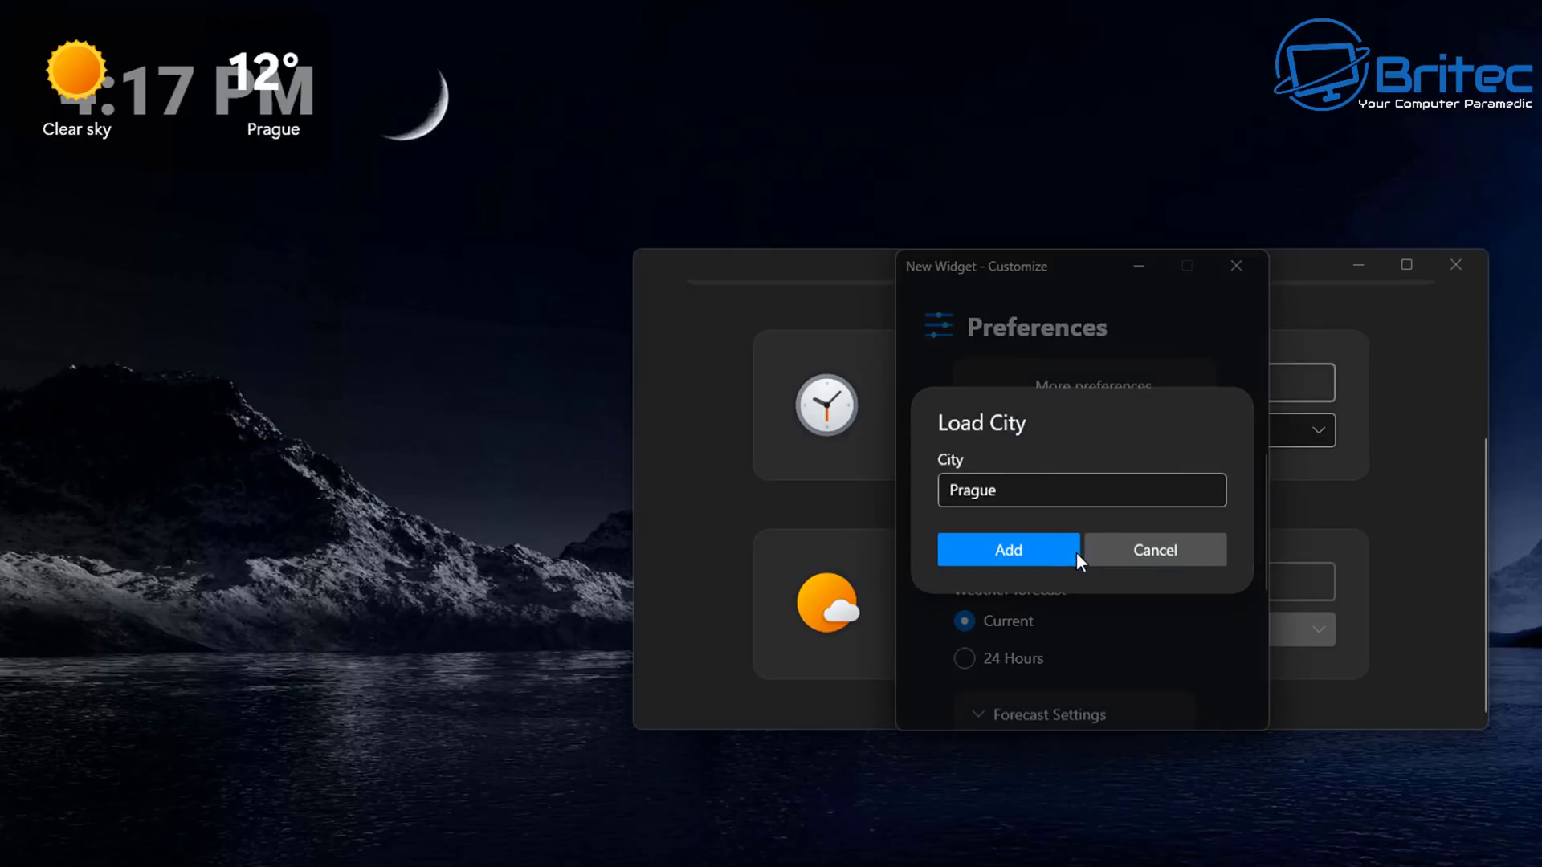
pyautogui.doubleClick(1018, 490)
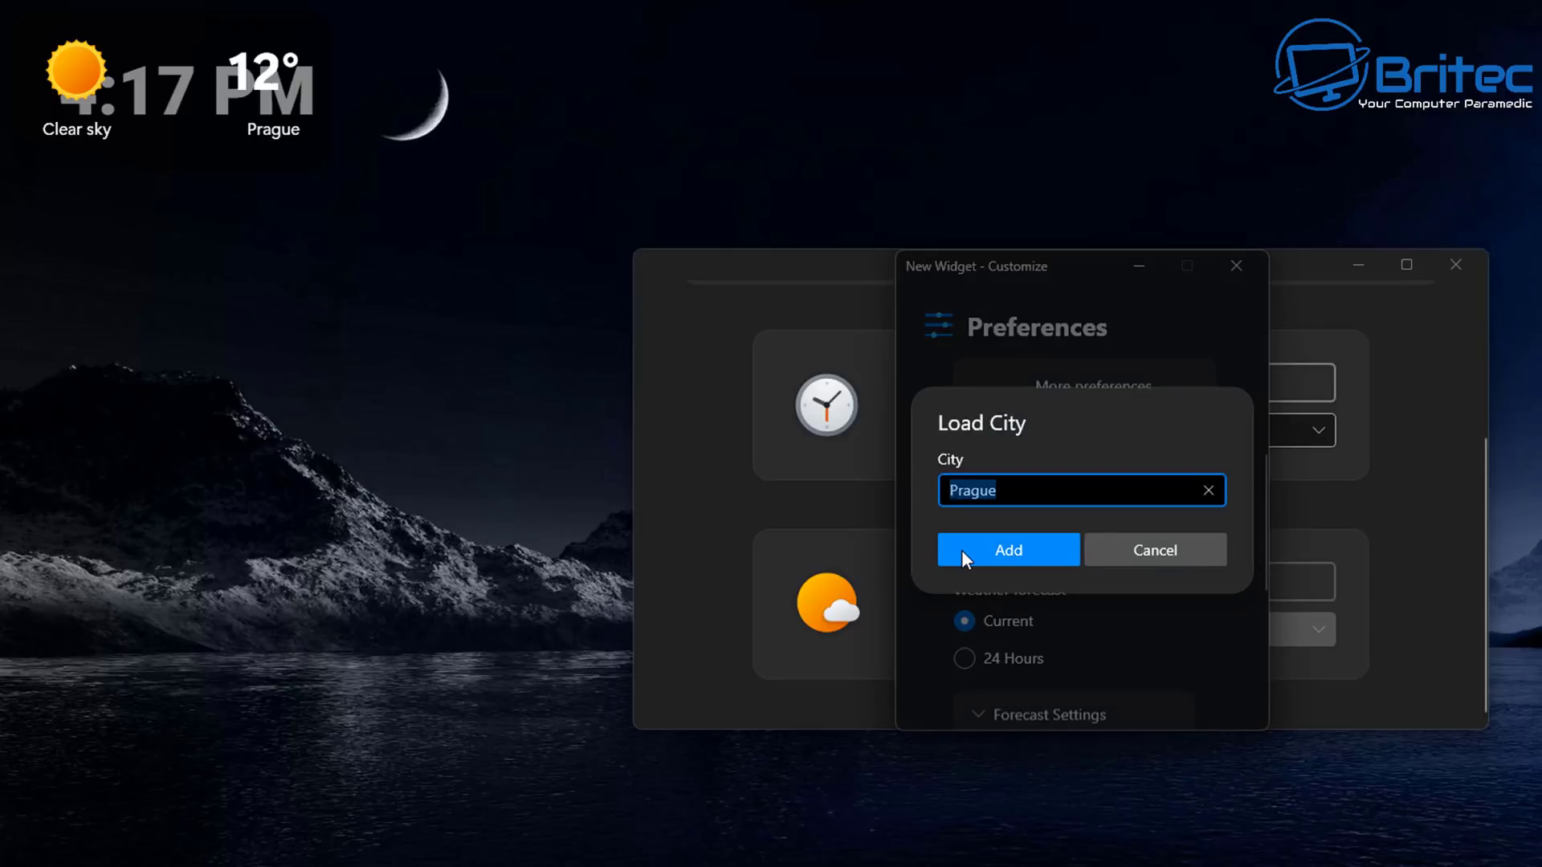
pyautogui.write('London')
pyautogui.click(994, 556)
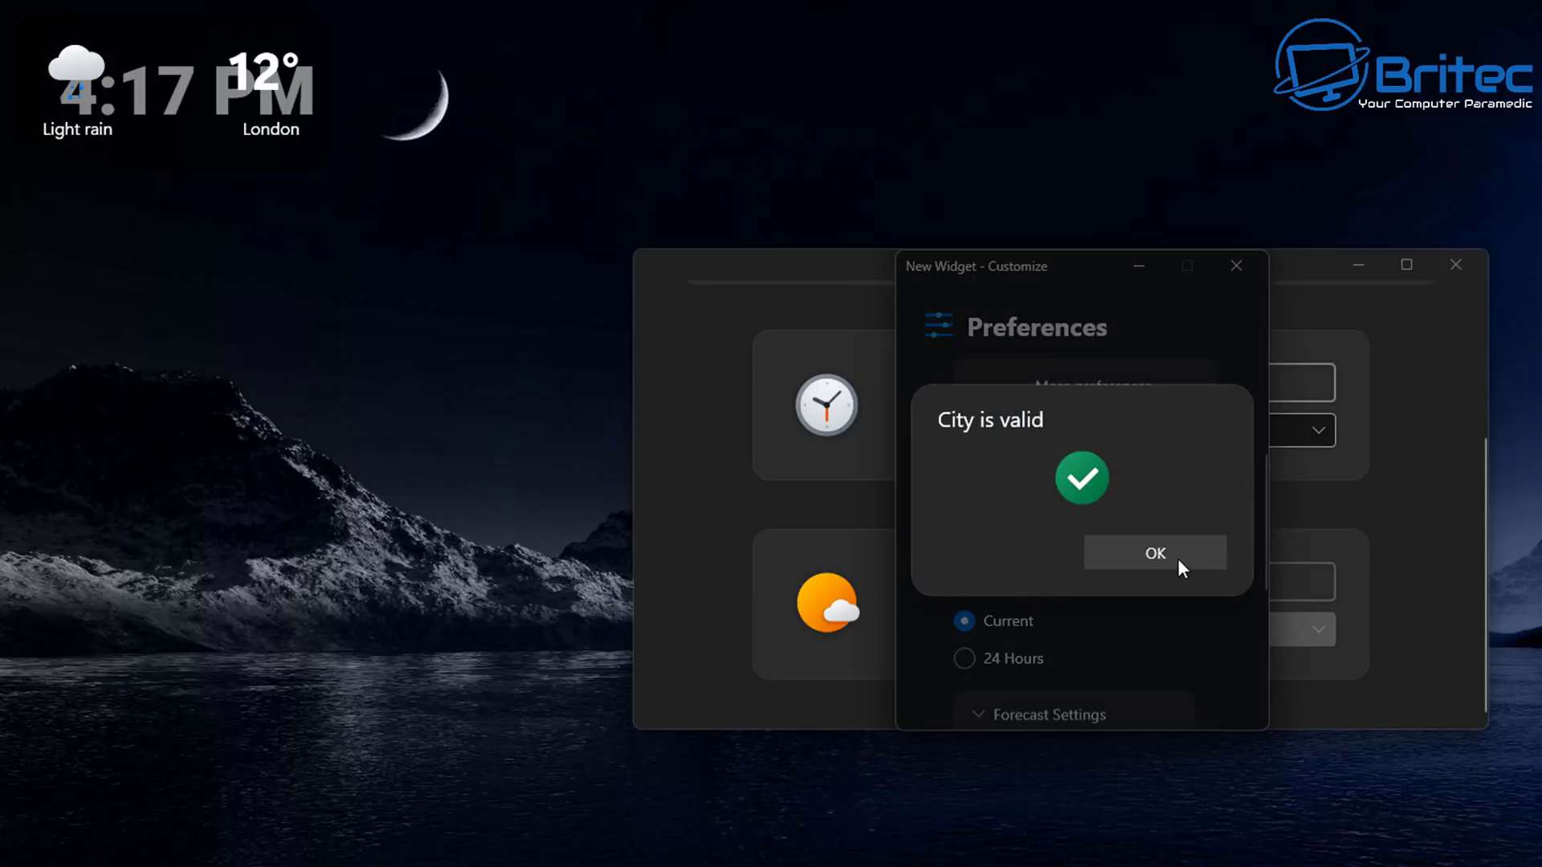
pyautogui.click(1177, 558)
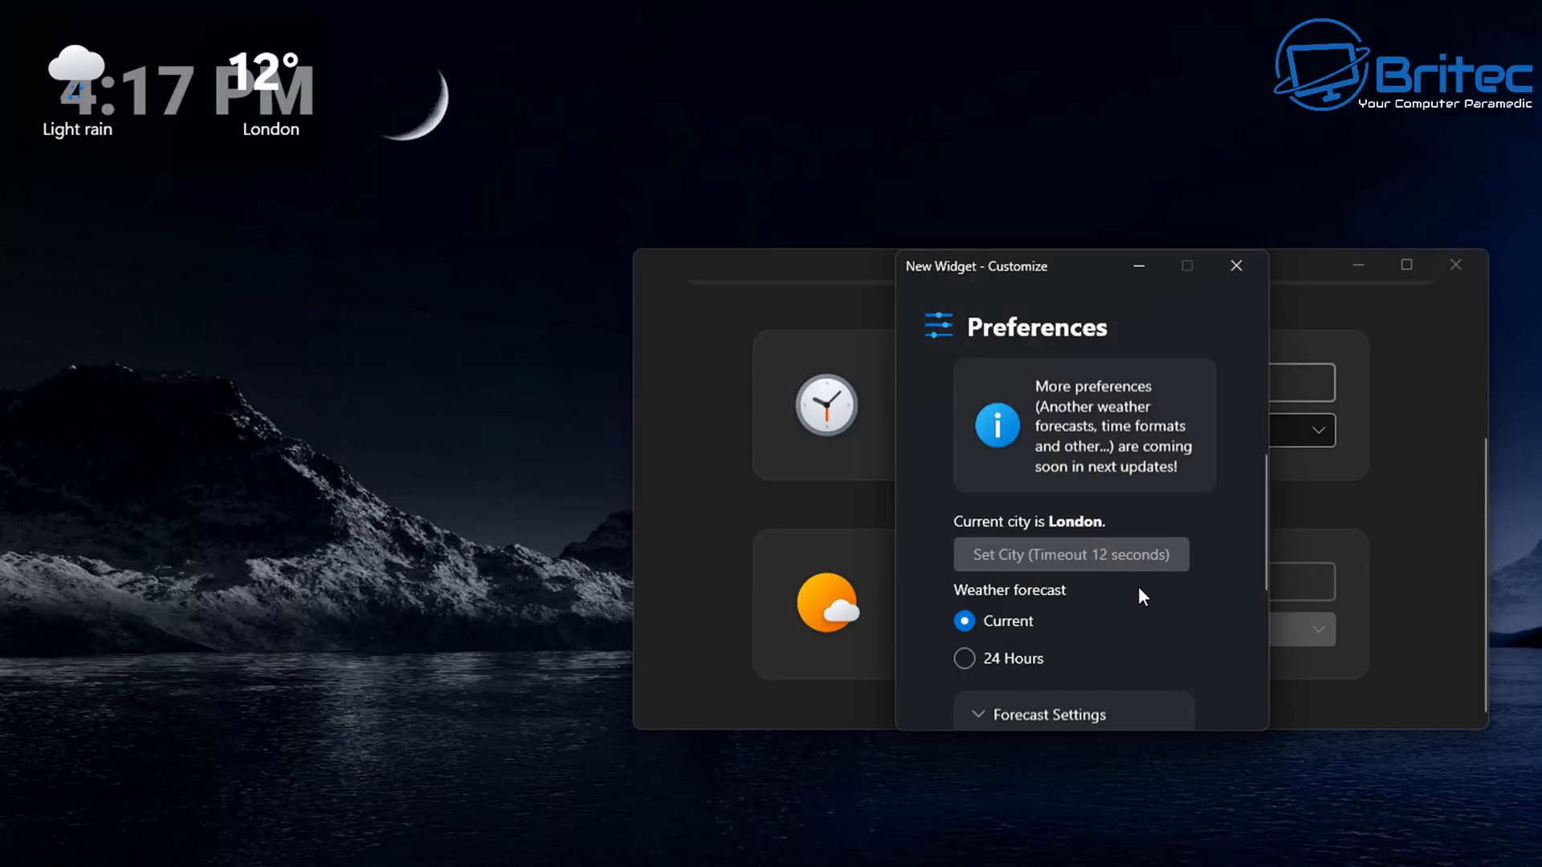
# Expand the weather widget's forecast settings and make its background color transparent.
pyautogui.scroll(-2, 1129, 599)
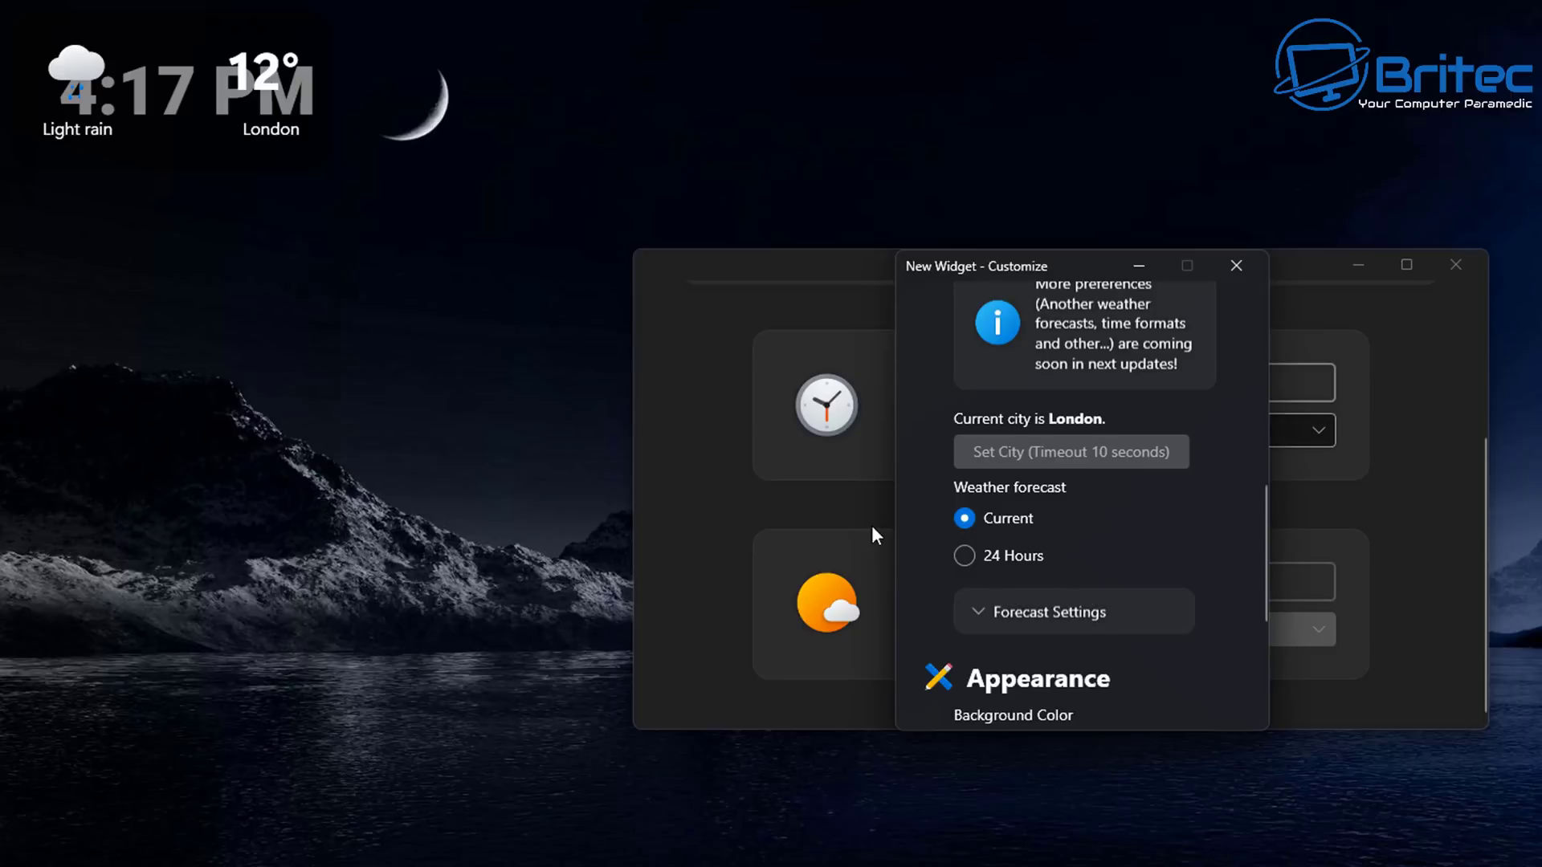
pyautogui.scroll(-2, 1118, 570)
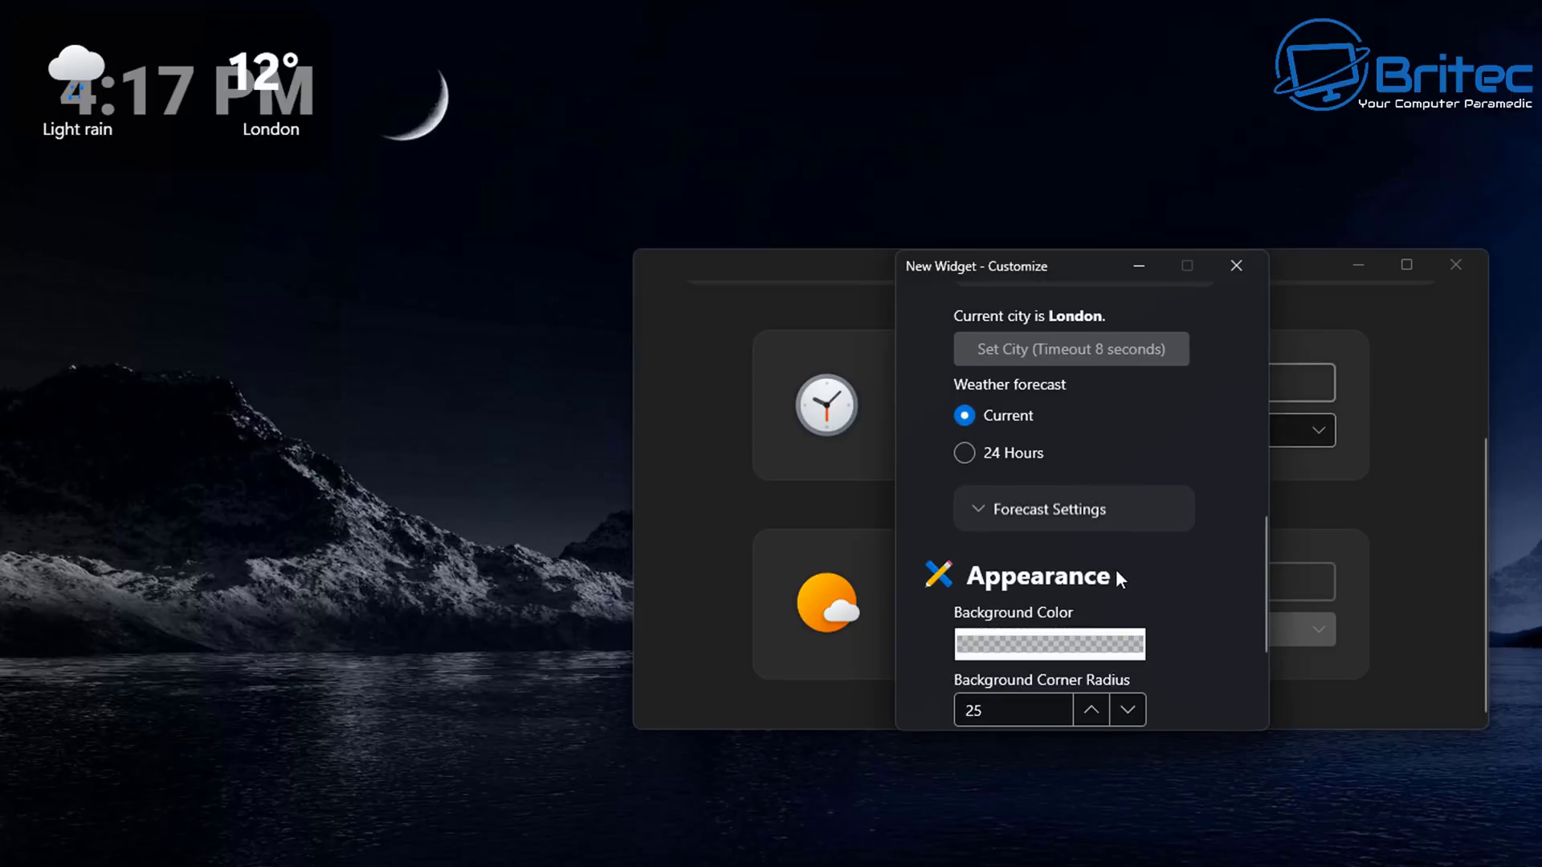
pyautogui.click(1043, 513)
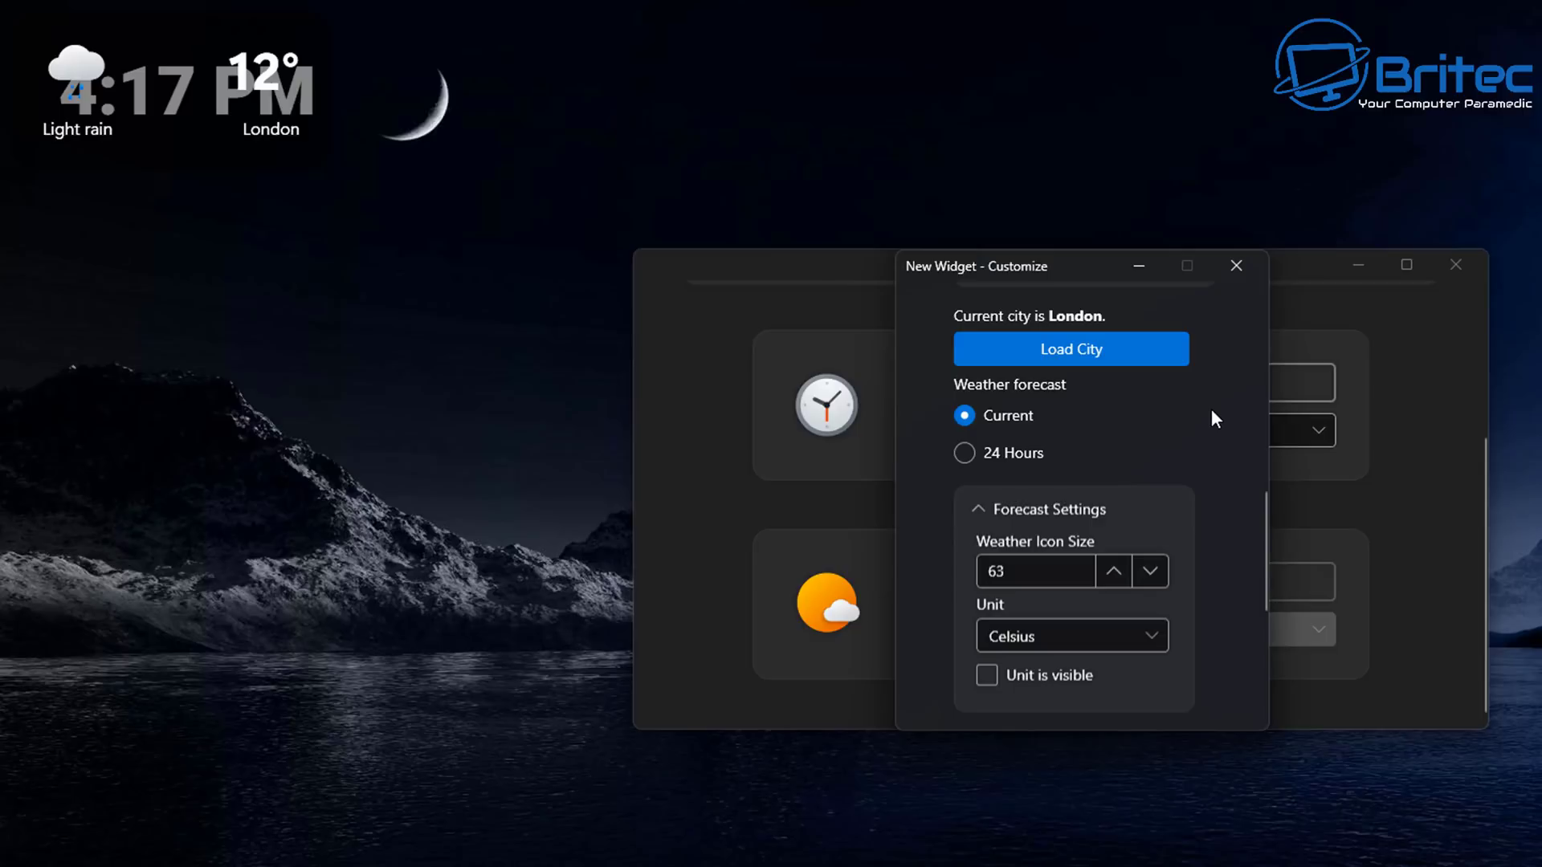
pyautogui.scroll(-5, 1192, 527)
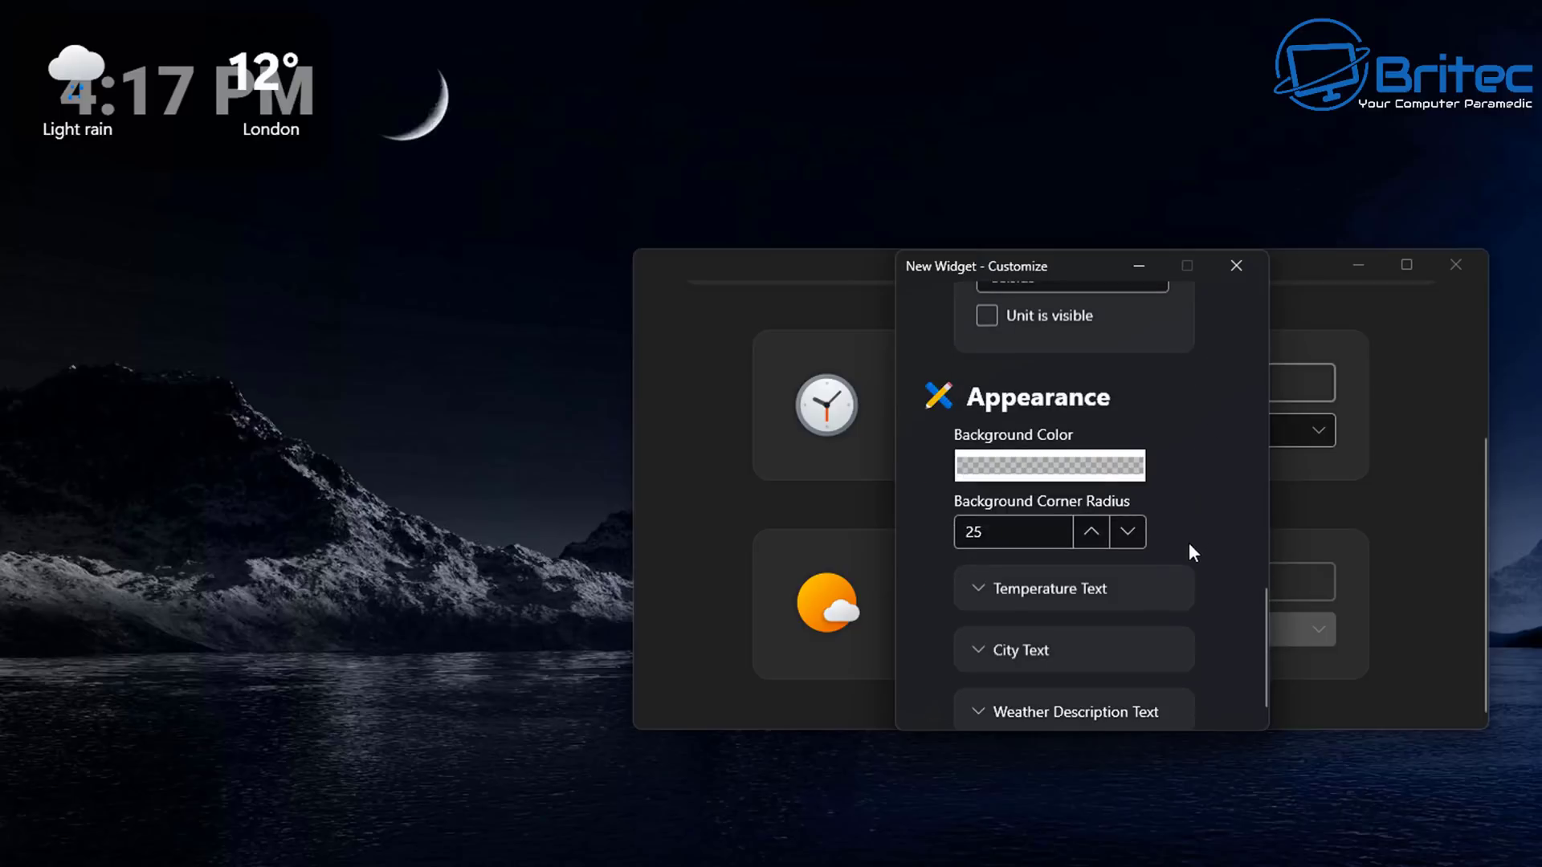
pyautogui.click(1052, 465)
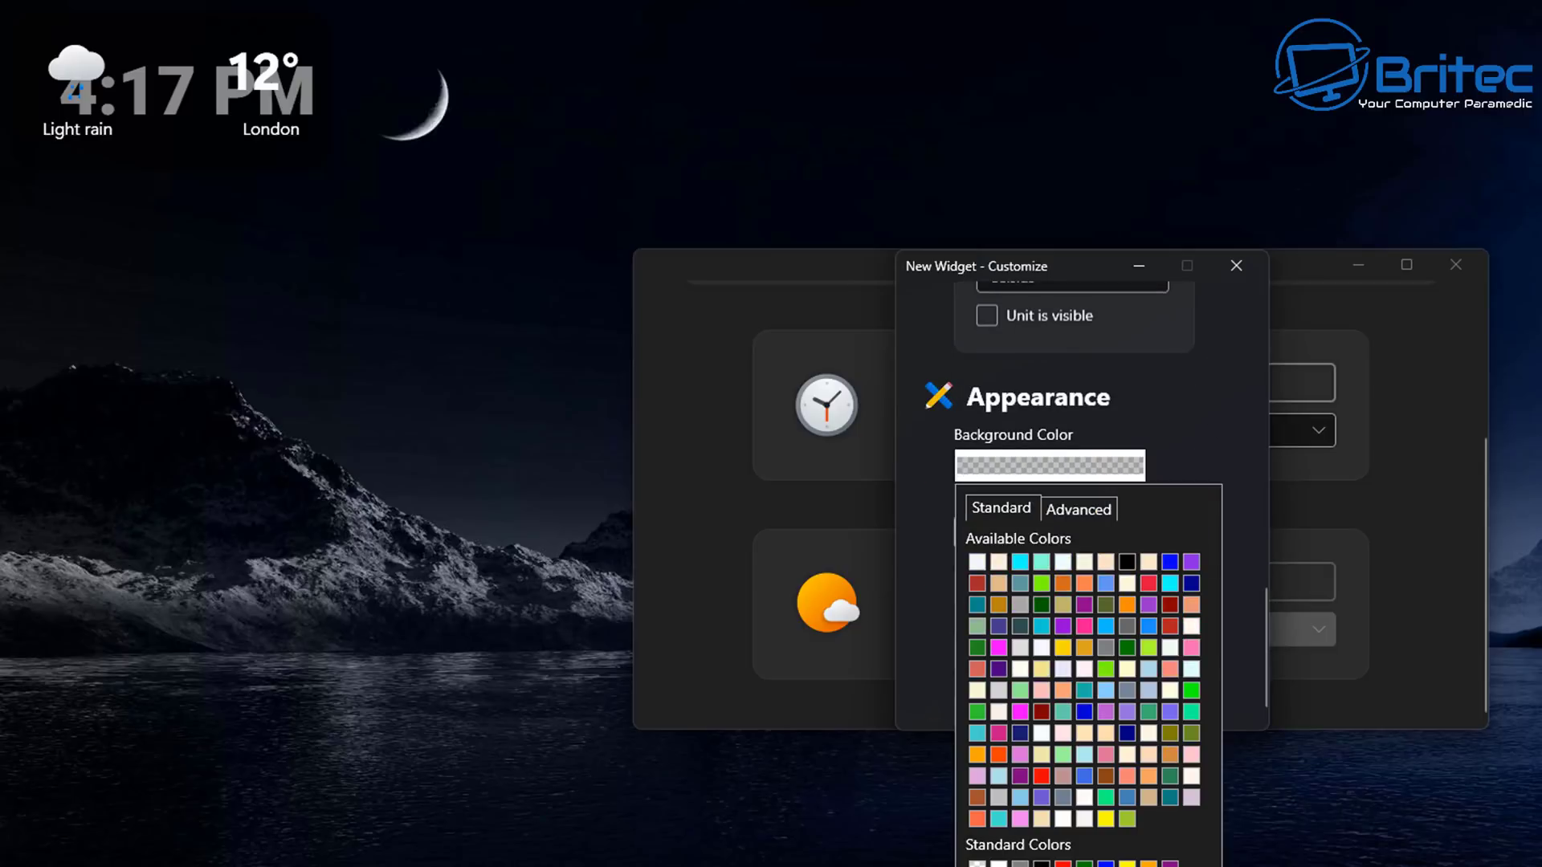
pyautogui.press('Escape')
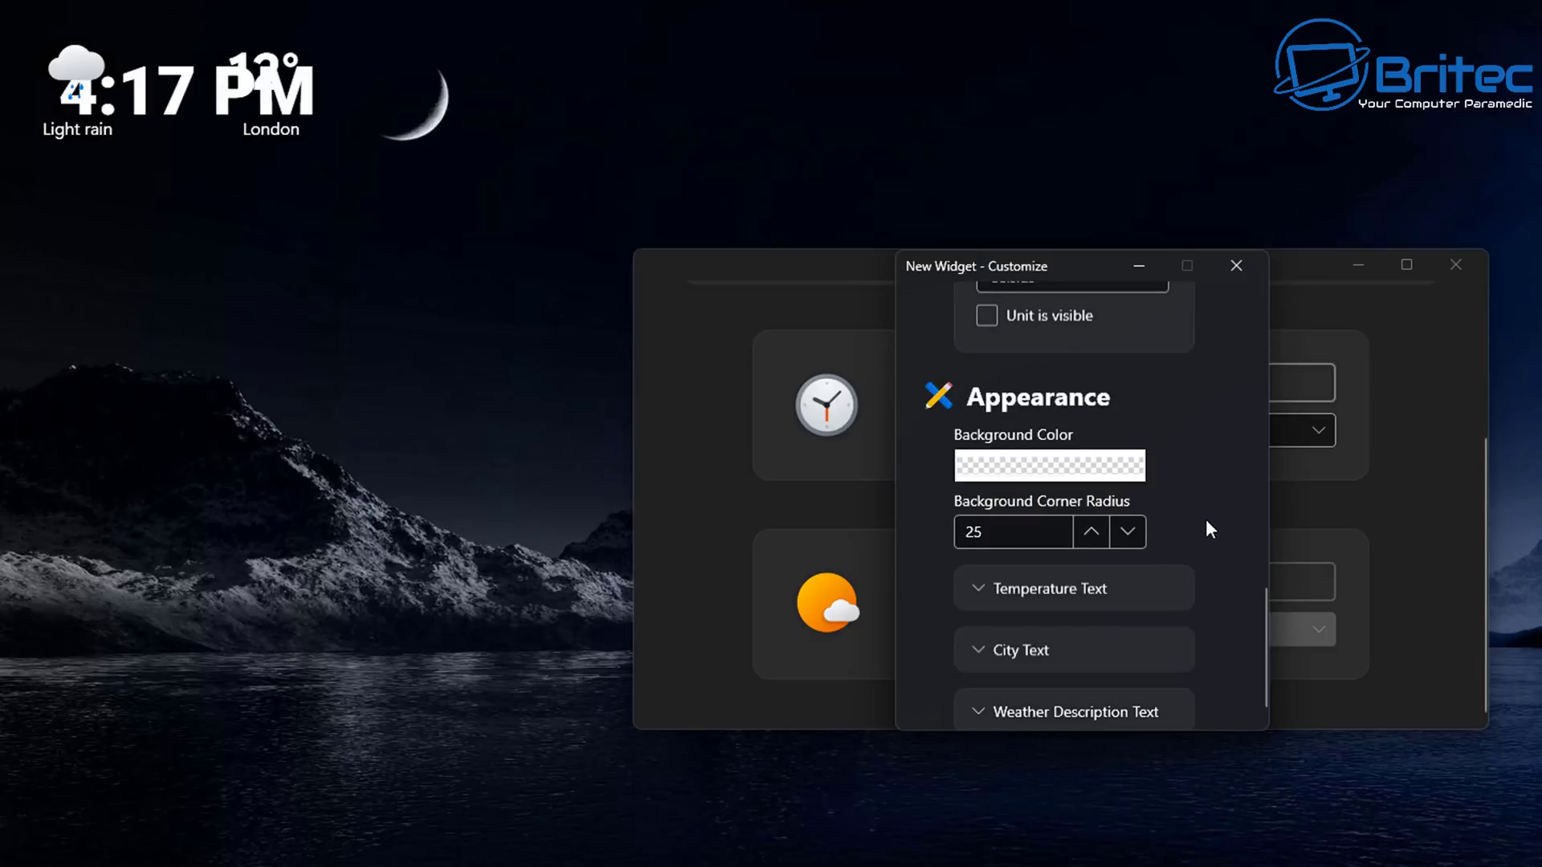
# Look through the weather widget's temperature text and weather description text options.
pyautogui.scroll(-1, 1169, 554)
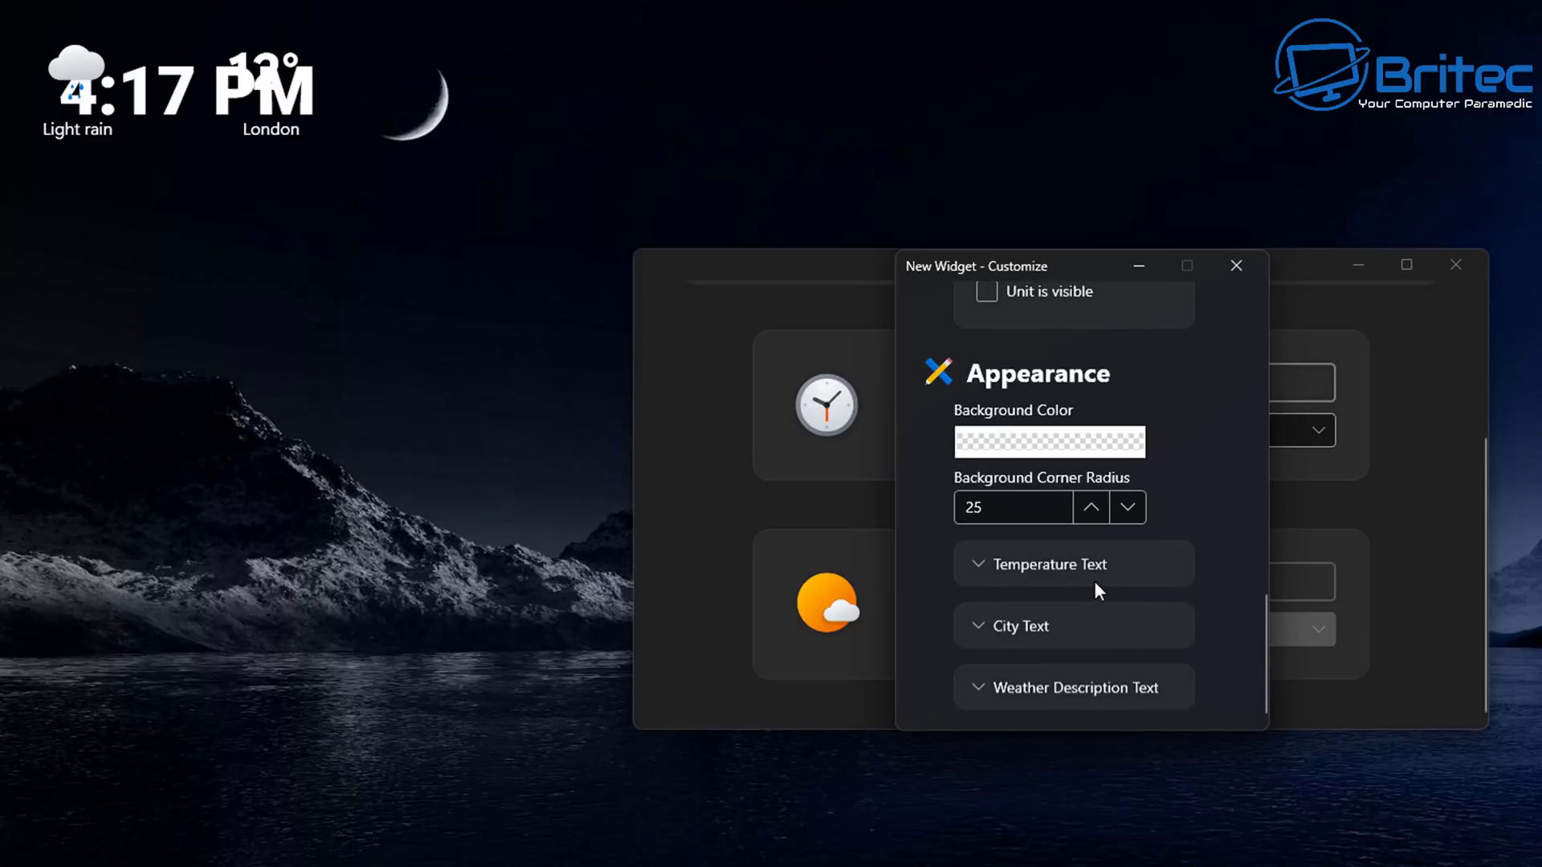
pyautogui.click(977, 567)
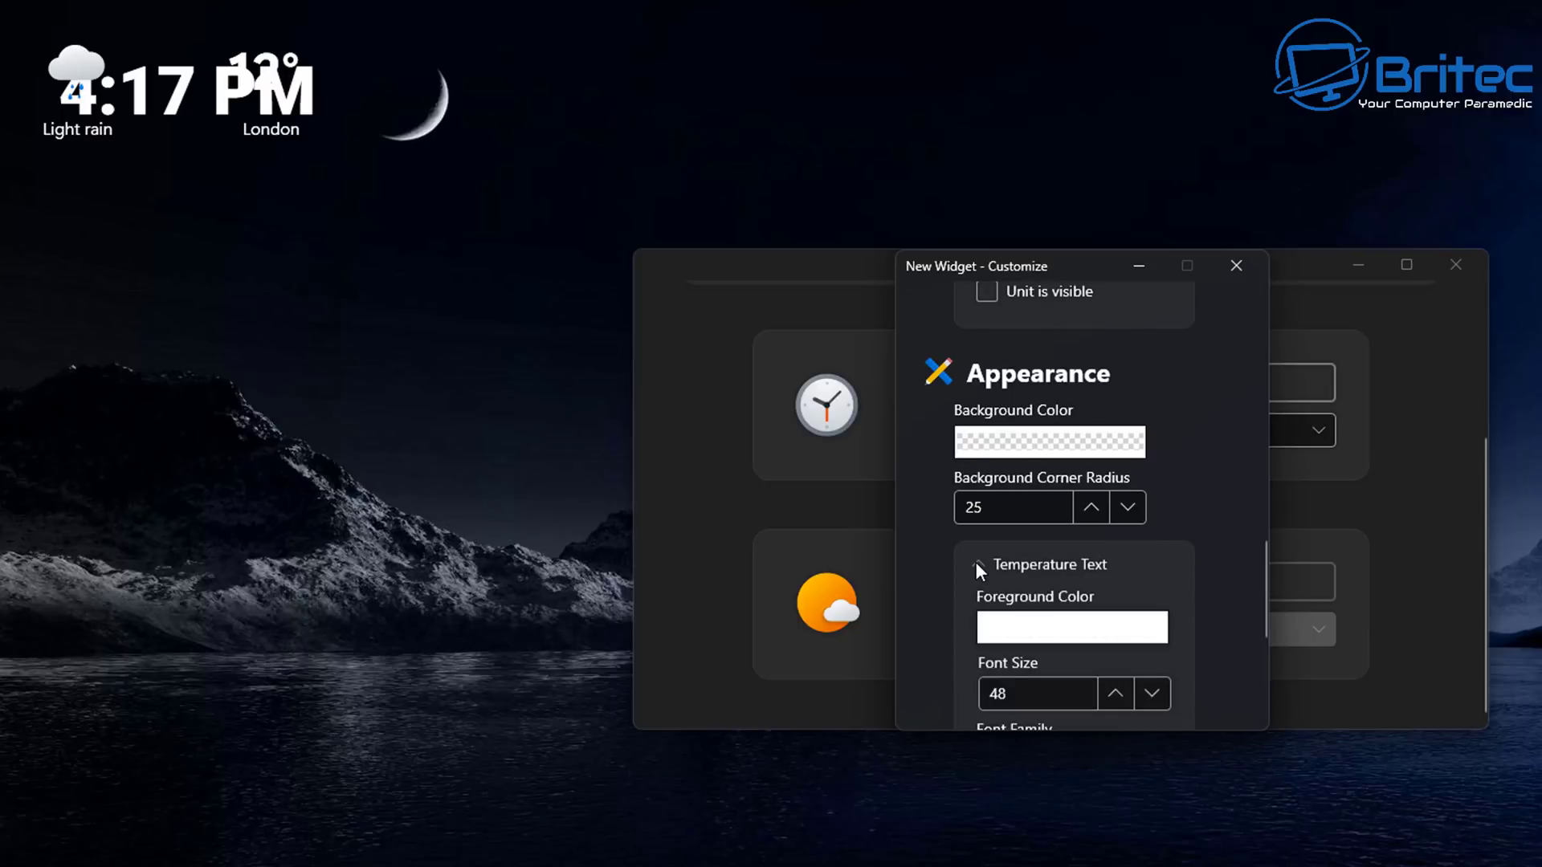
pyautogui.click(977, 564)
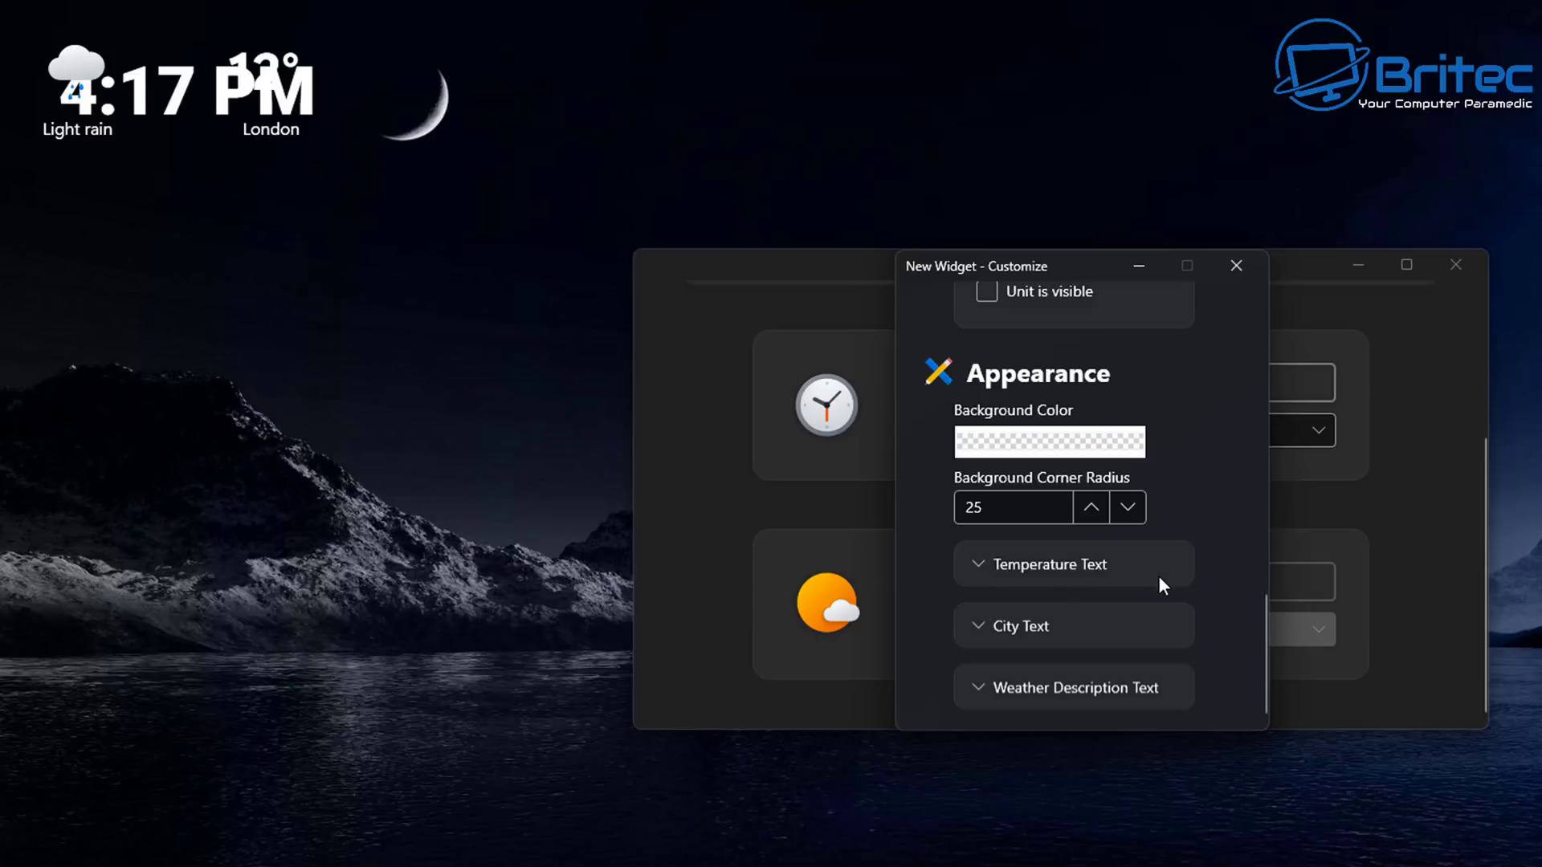
pyautogui.click(986, 682)
pyautogui.scroll(-5, 1172, 657)
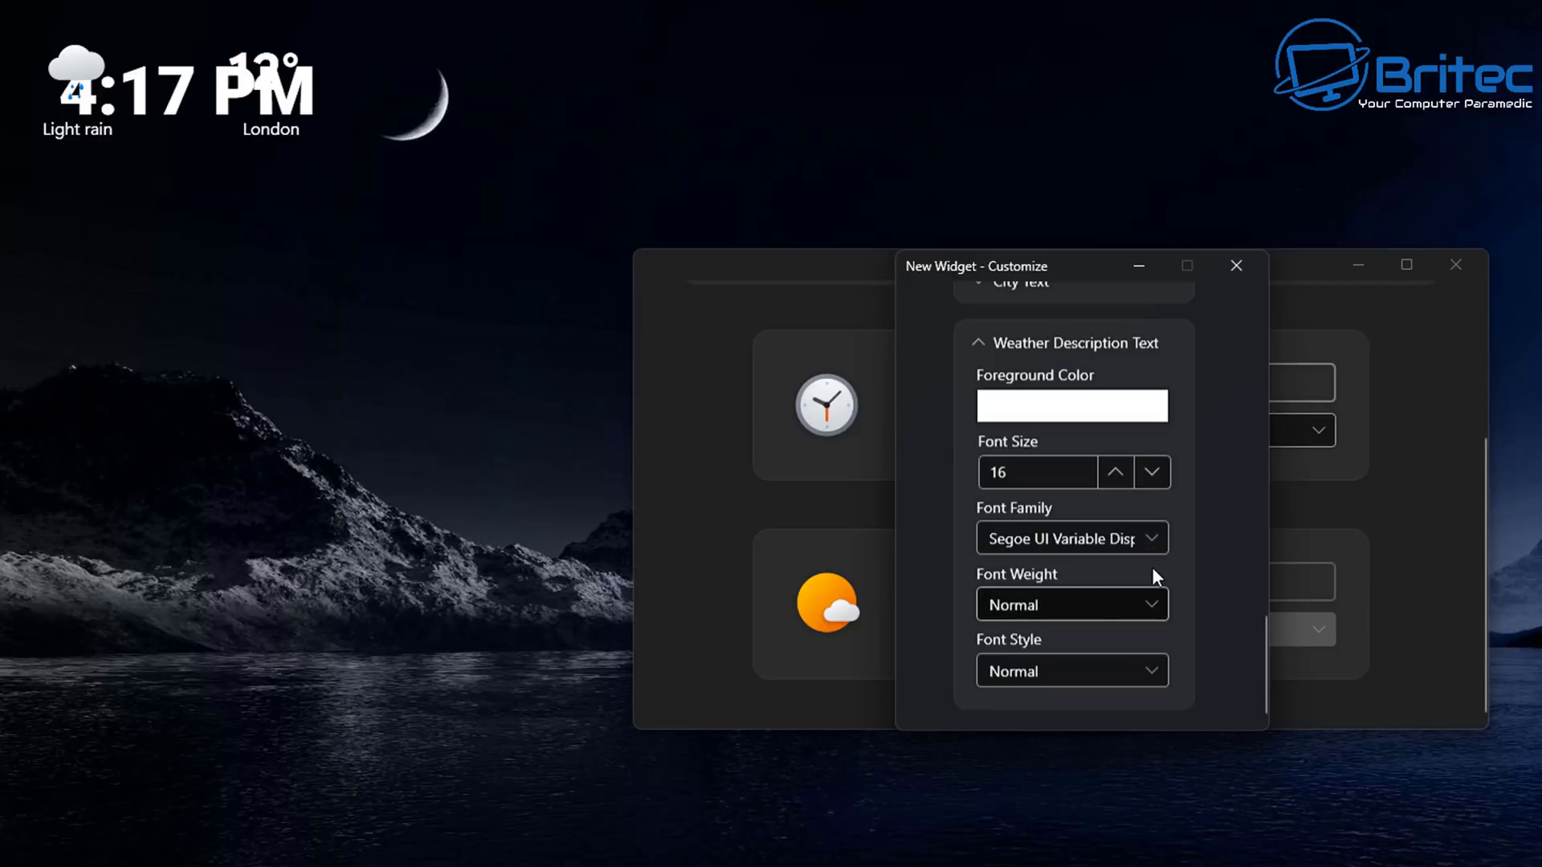
# Return to the weather widget's main settings and move the widget on the desktop to directly below the clock.
pyautogui.scroll(10, 1150, 576)
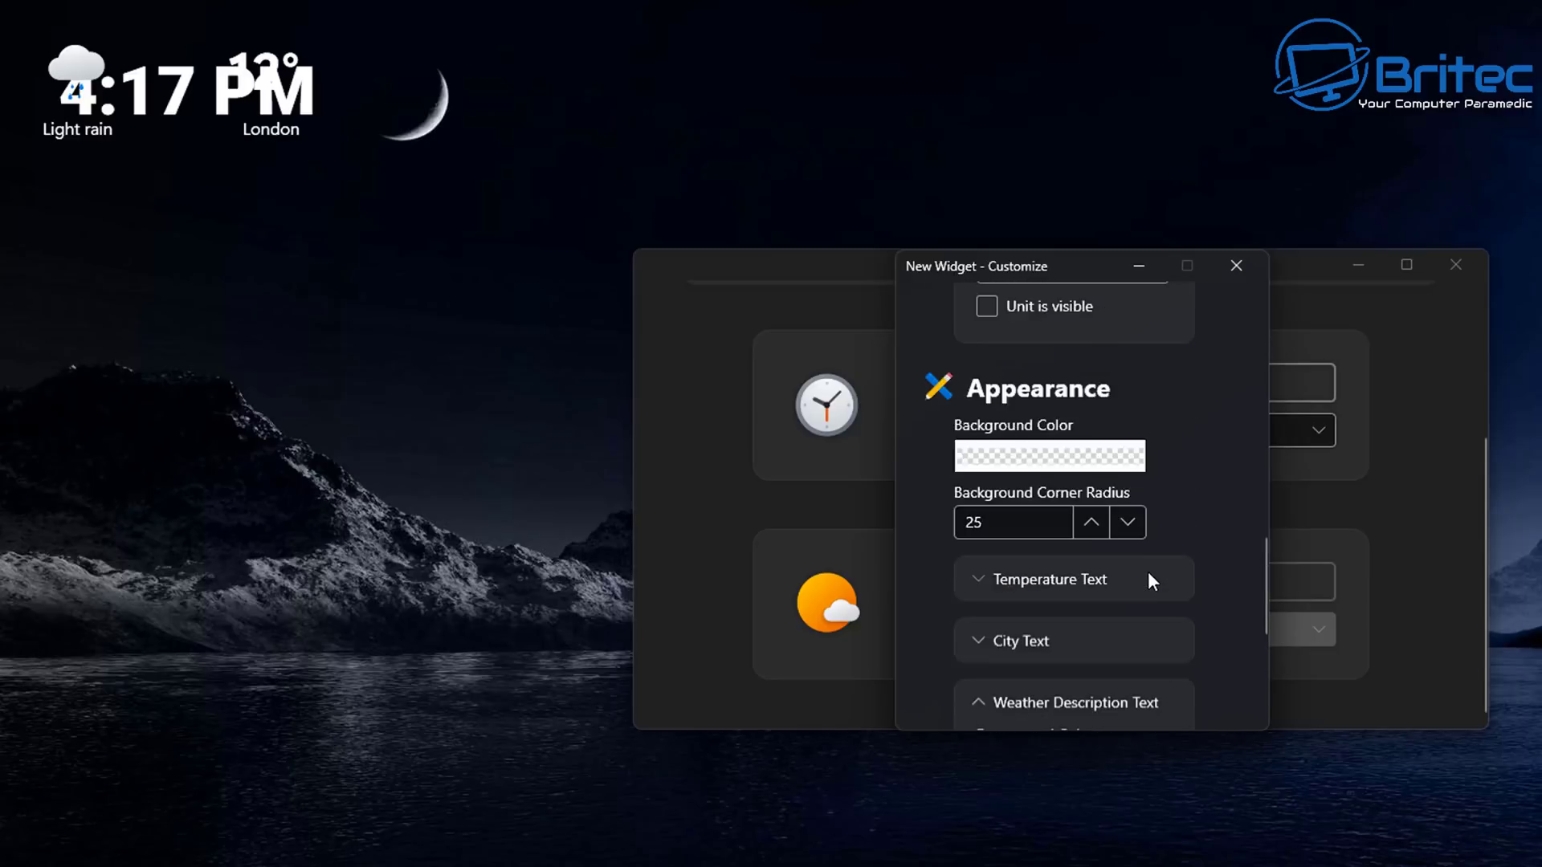
pyautogui.scroll(10, 1149, 577)
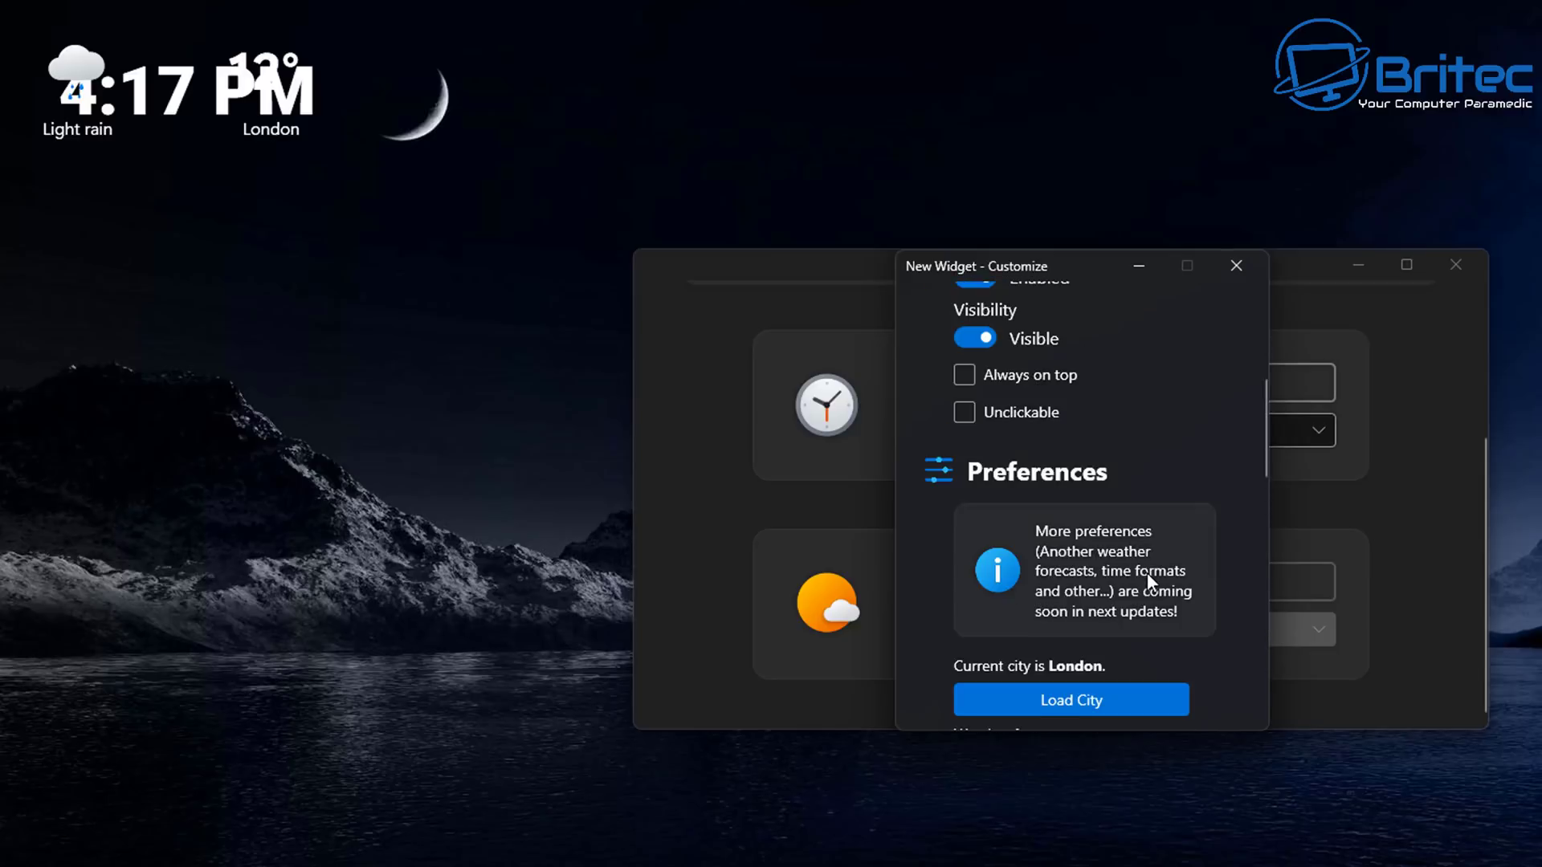
pyautogui.scroll(2, 1147, 572)
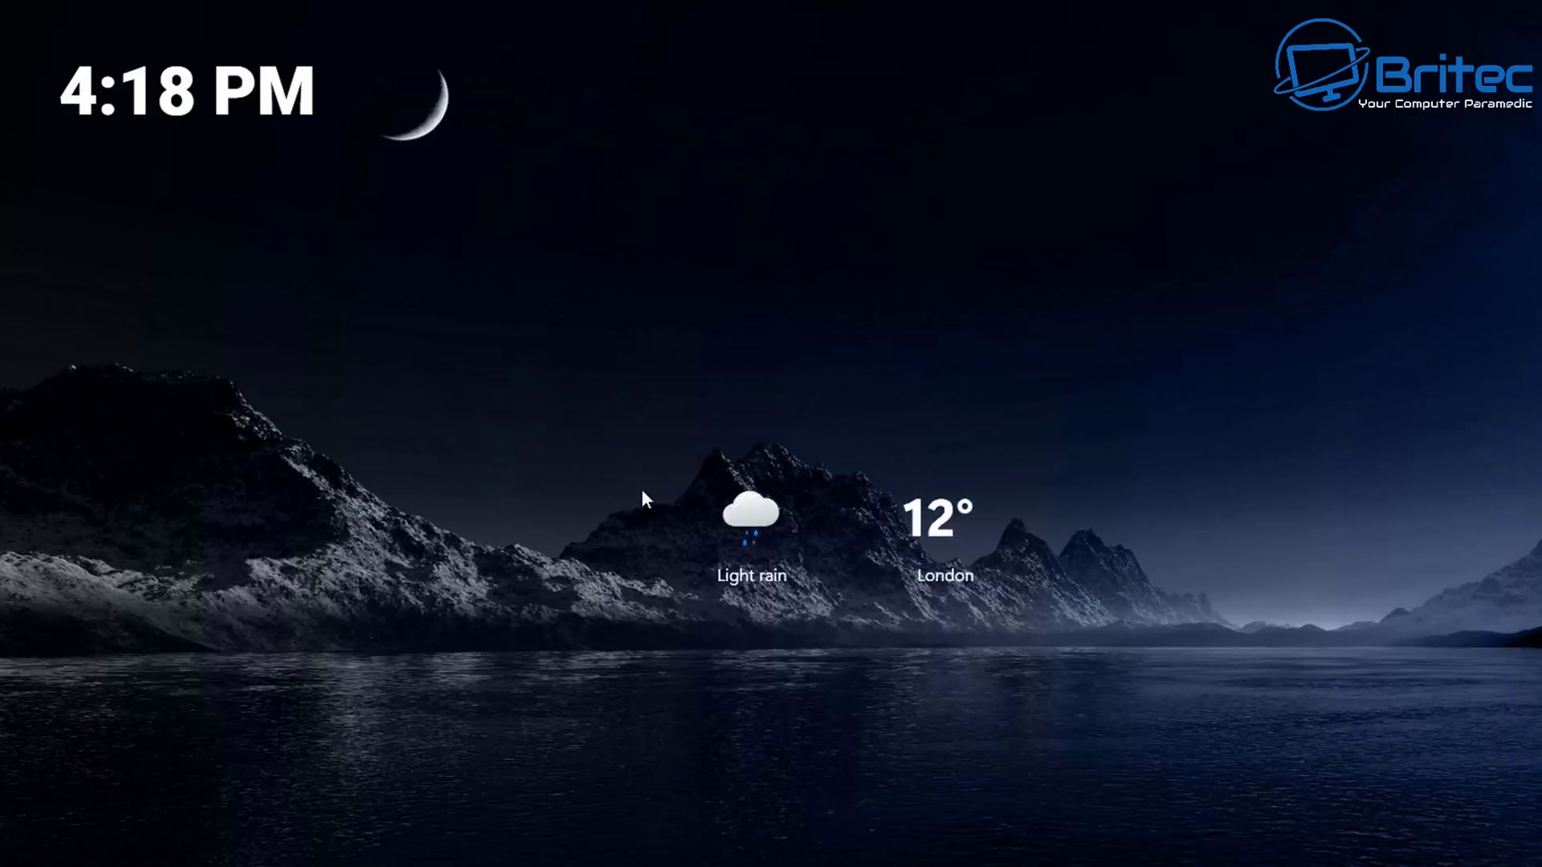
pyautogui.moveTo(747, 514); pyautogui.dragTo(103, 201)
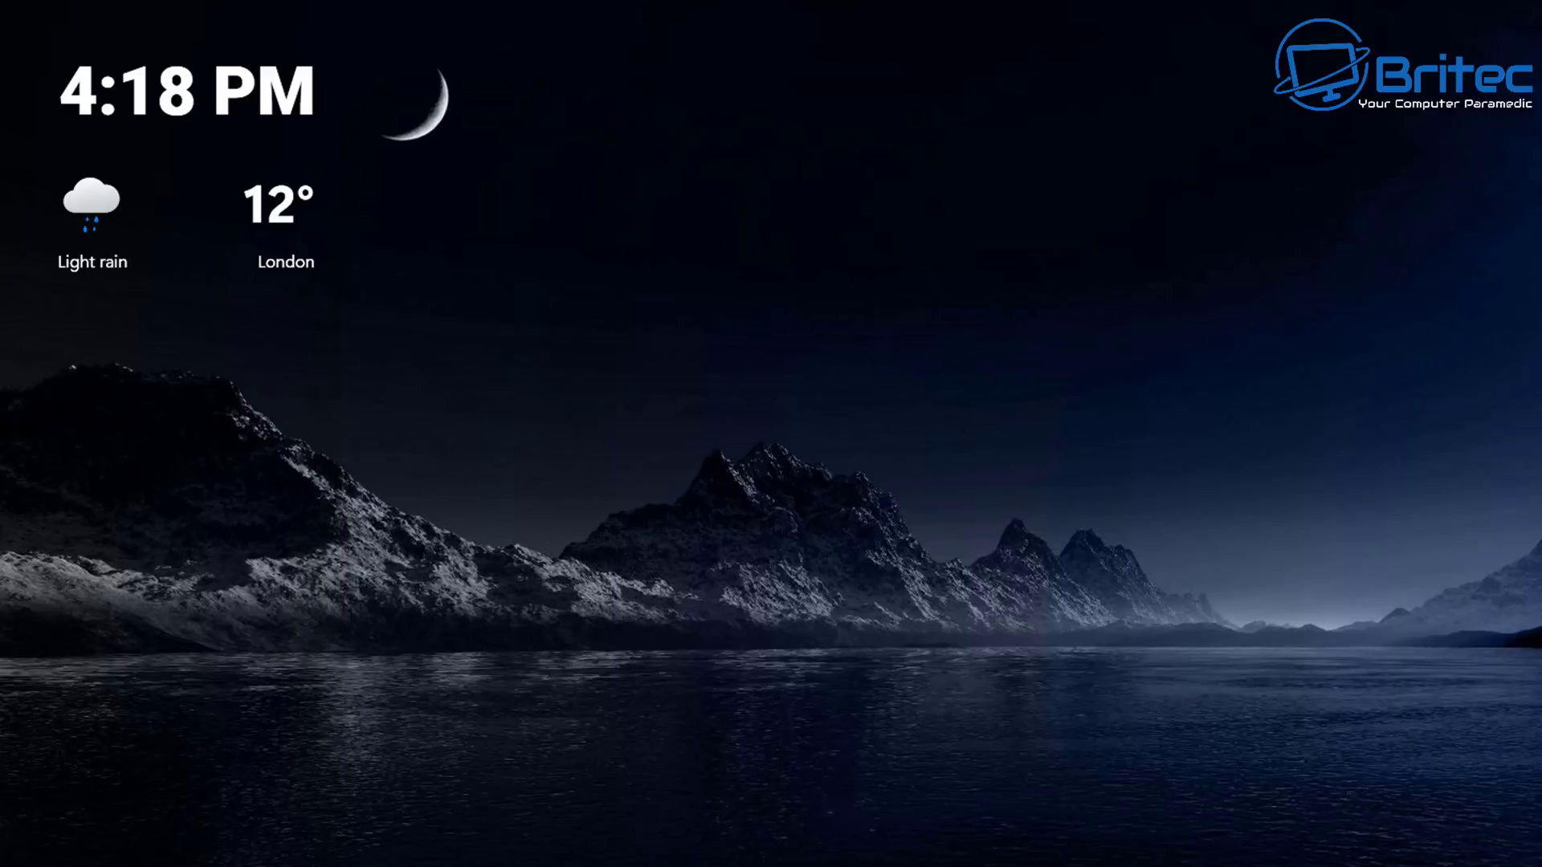
# Reopen the weather widget's customization window and move it over the widget list.
pyautogui.hotkey('alt', 'Tab')
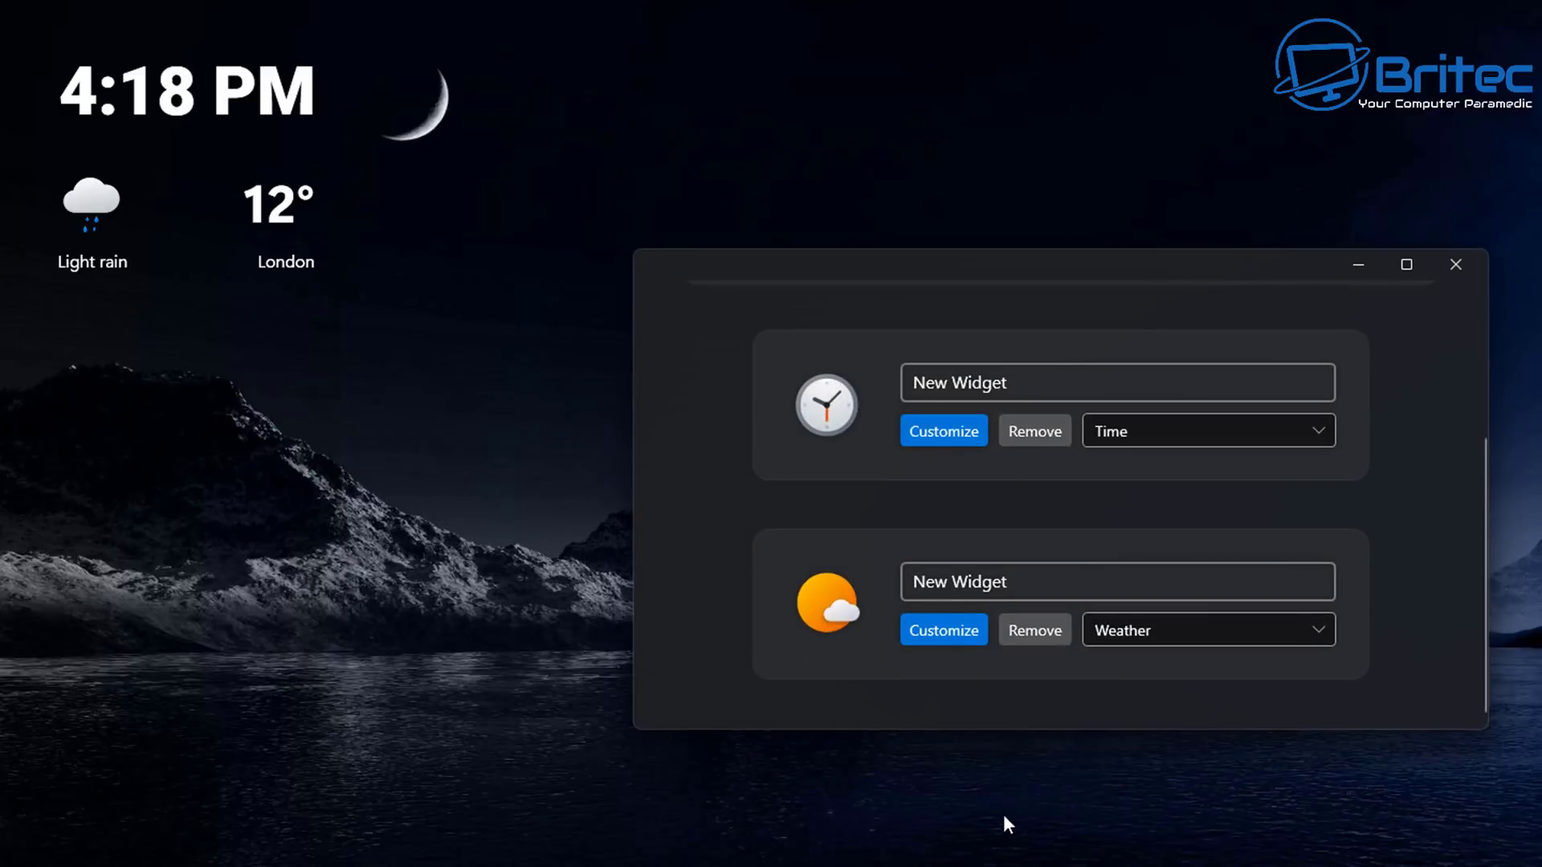
pyautogui.click(941, 630)
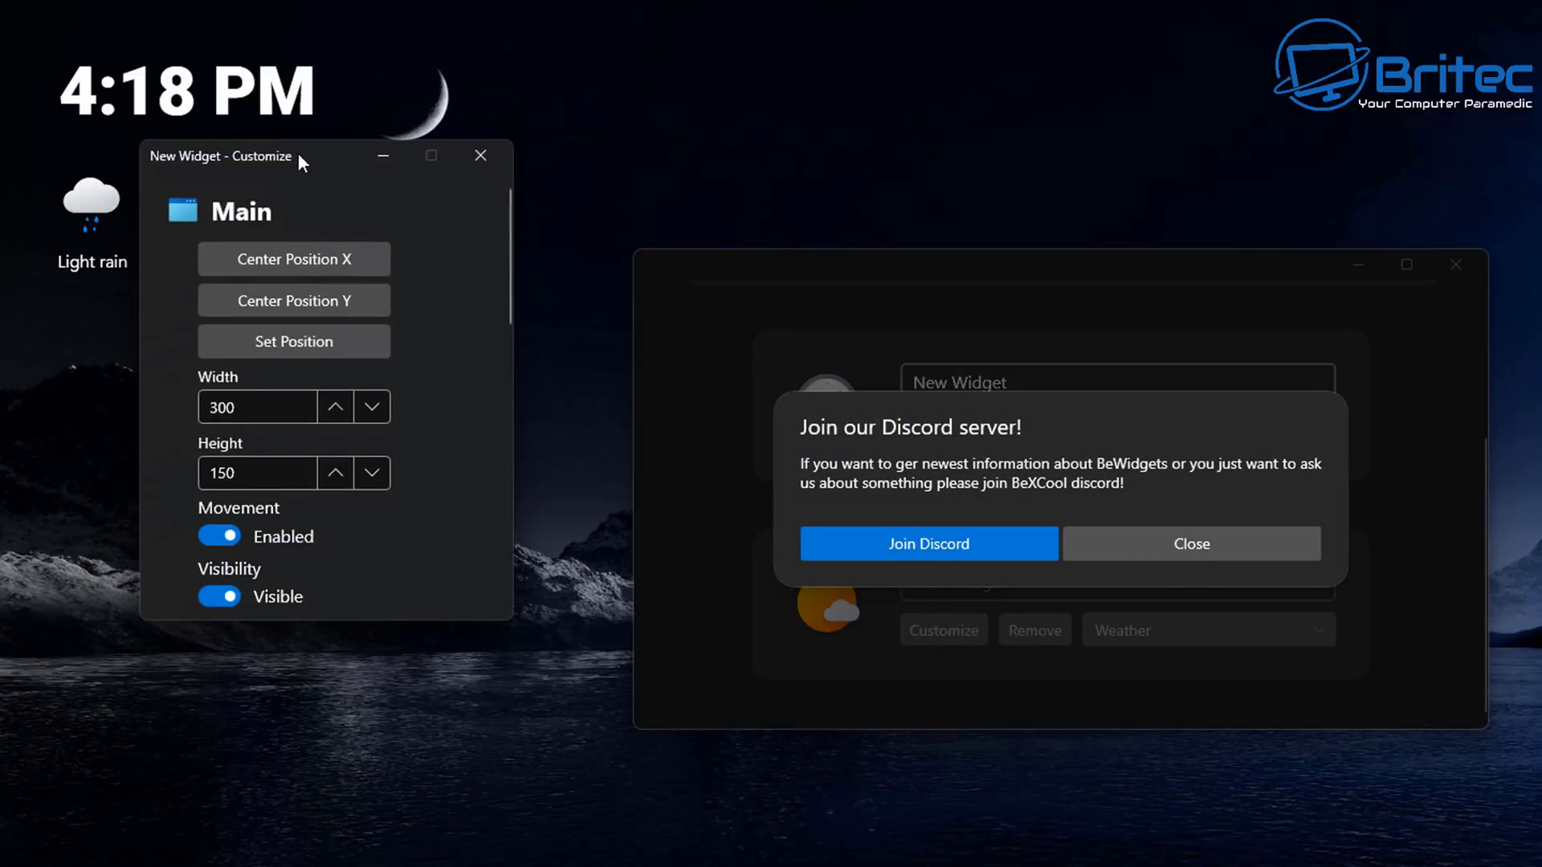
pyautogui.moveTo(298, 153); pyautogui.dragTo(1018, 256)
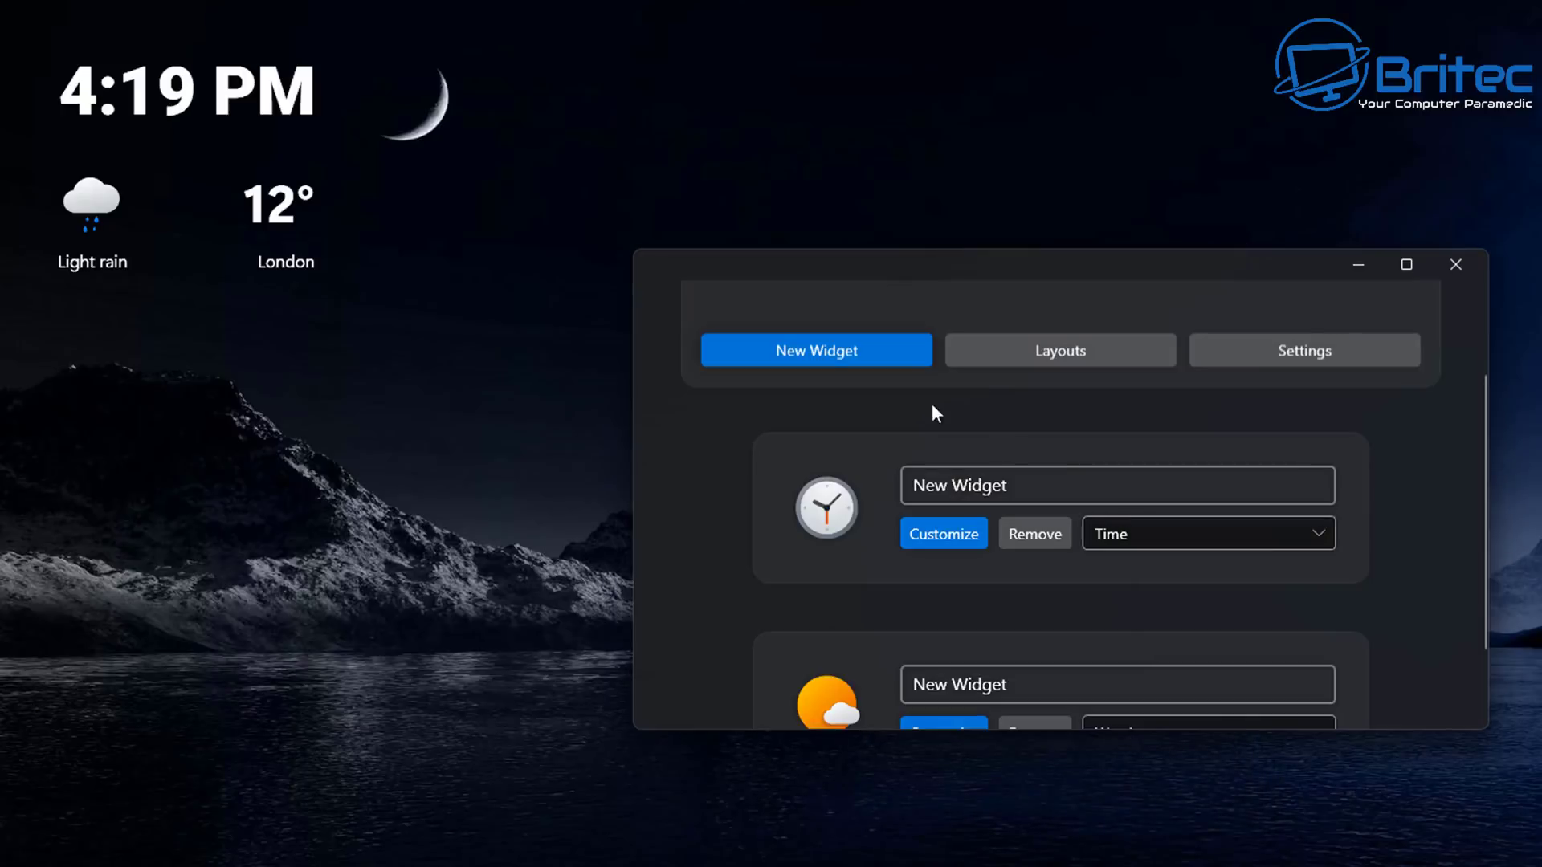
# Add a new widget in BeWidgets and set its type to Date.
pyautogui.click(816, 350)
pyautogui.scroll(-4, 1070, 538)
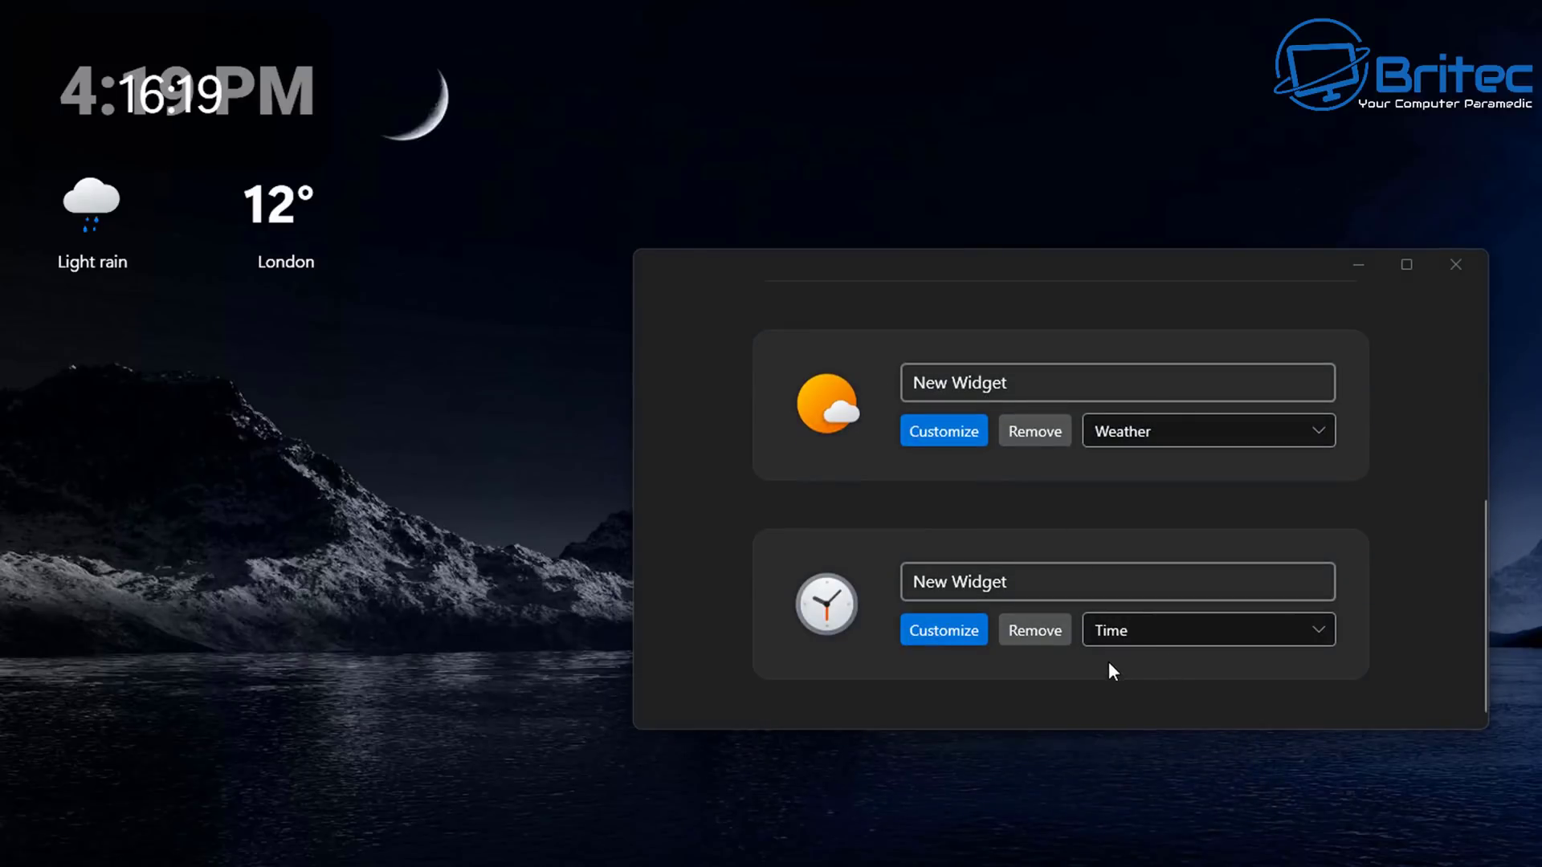
pyautogui.click(1235, 629)
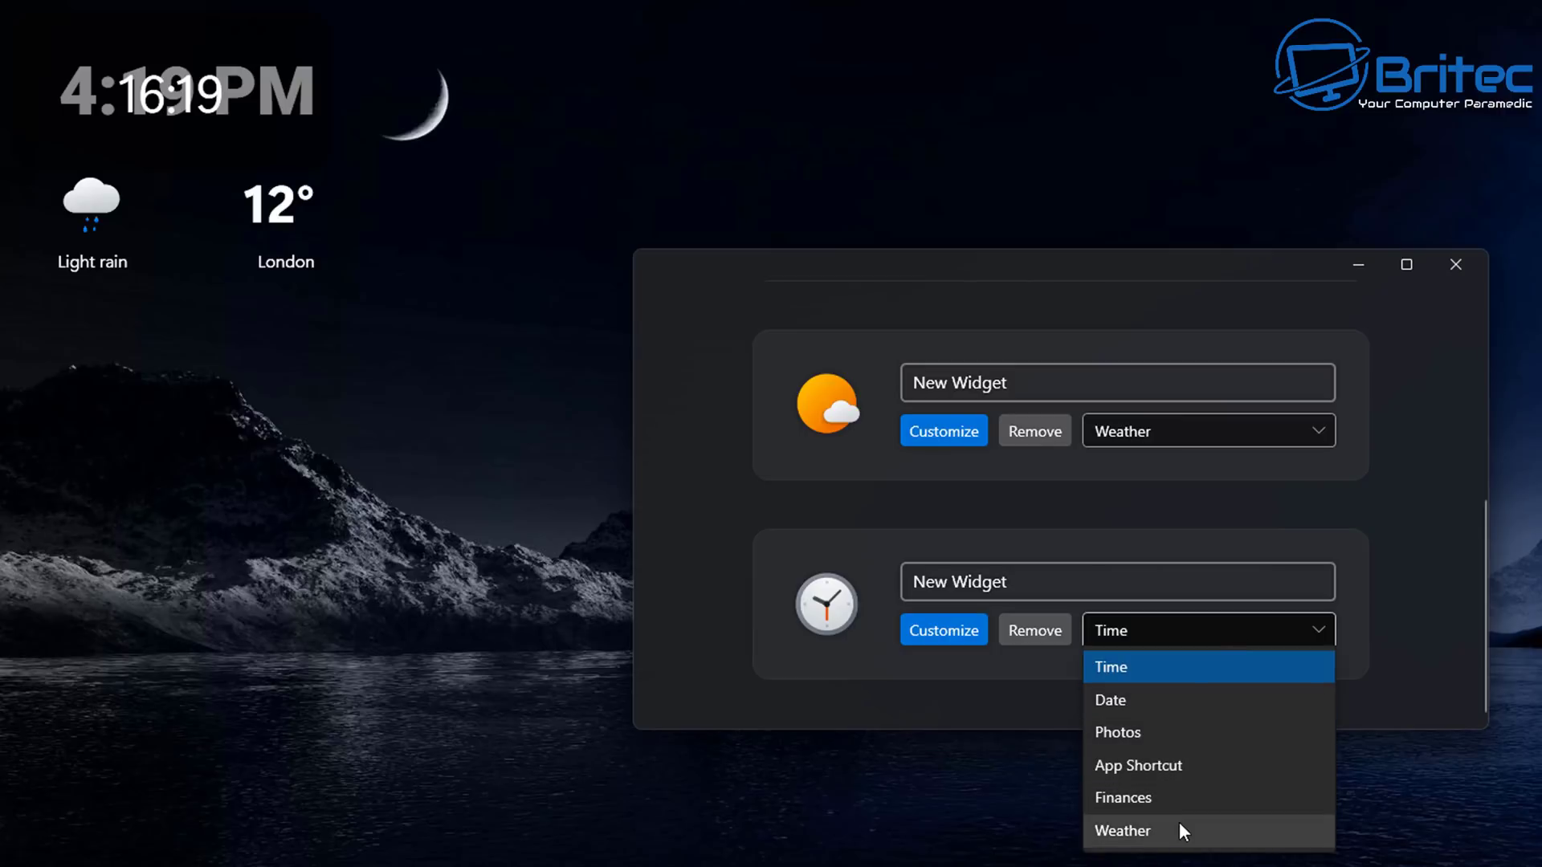
pyautogui.click(1153, 699)
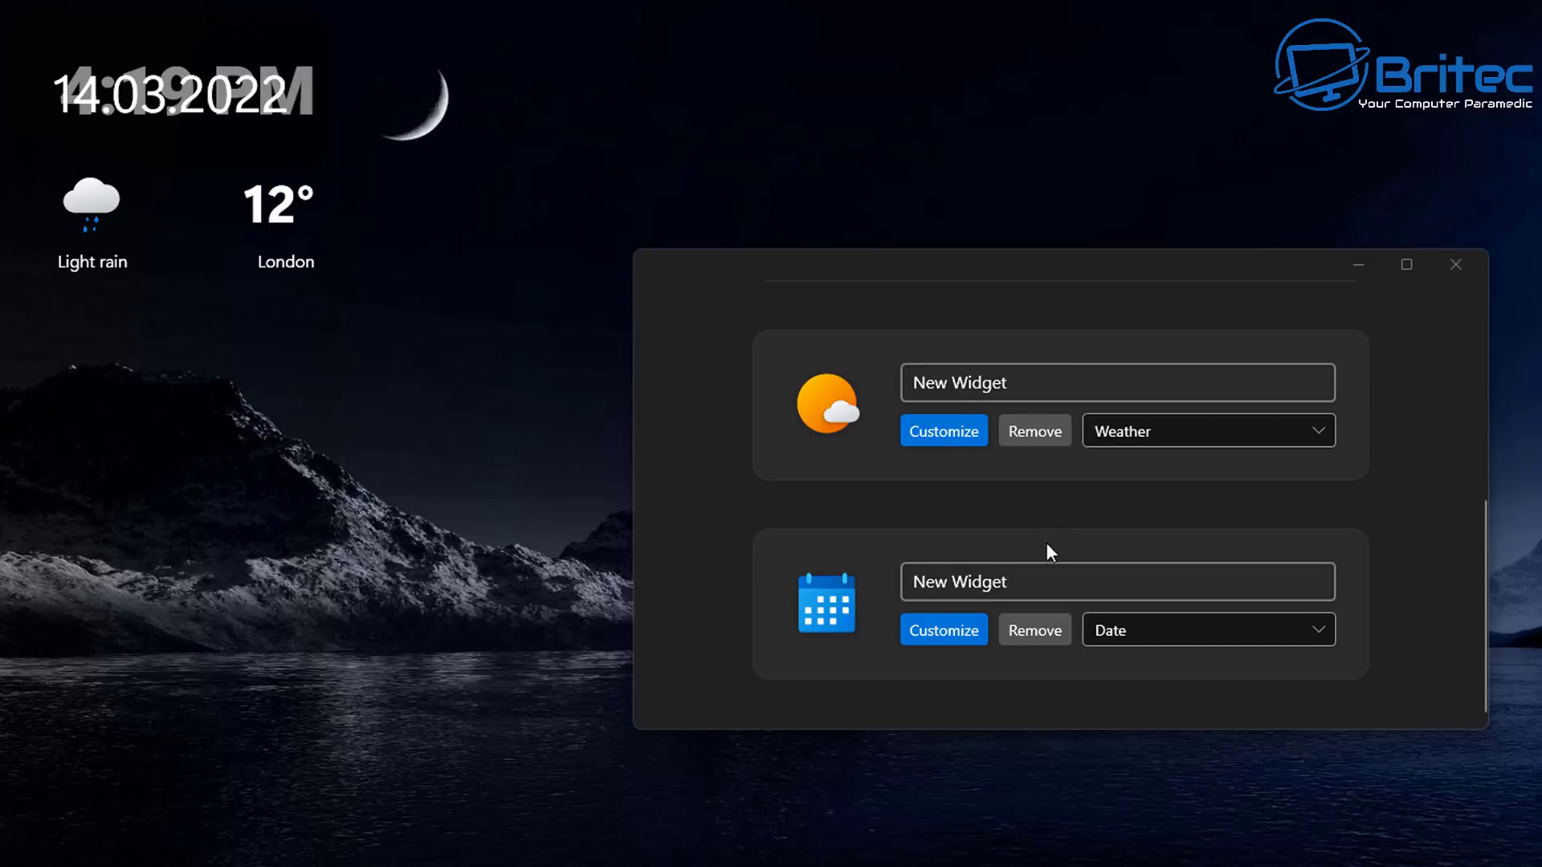
# Open the date widget's customization, place its window over the widget list and review its preferences and appearance options.
pyautogui.click(938, 633)
pyautogui.moveTo(183, 51); pyautogui.dragTo(1057, 263)
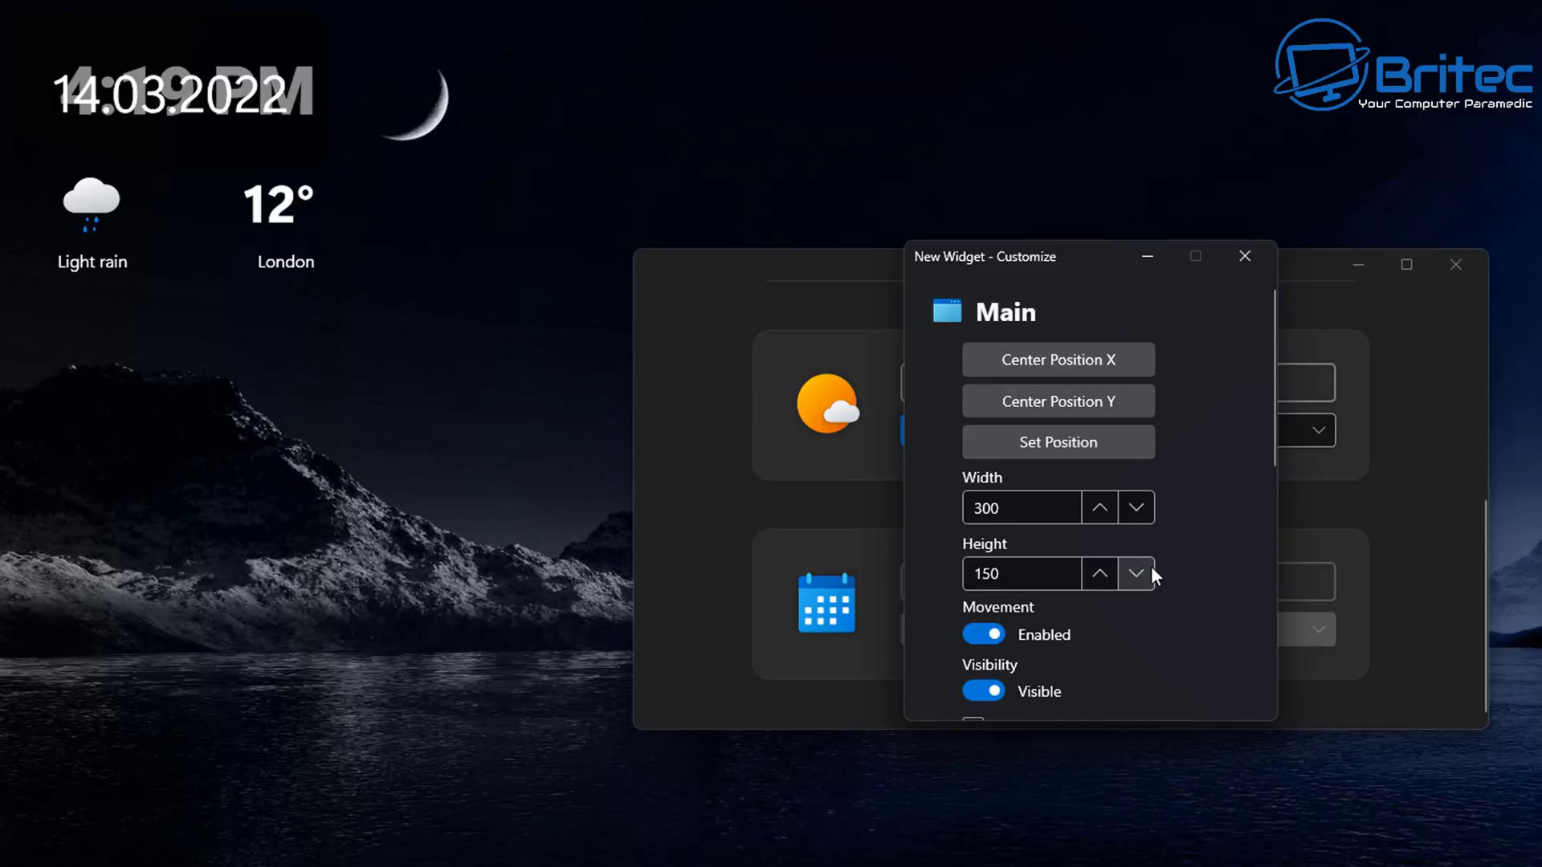
pyautogui.scroll(-5, 1137, 579)
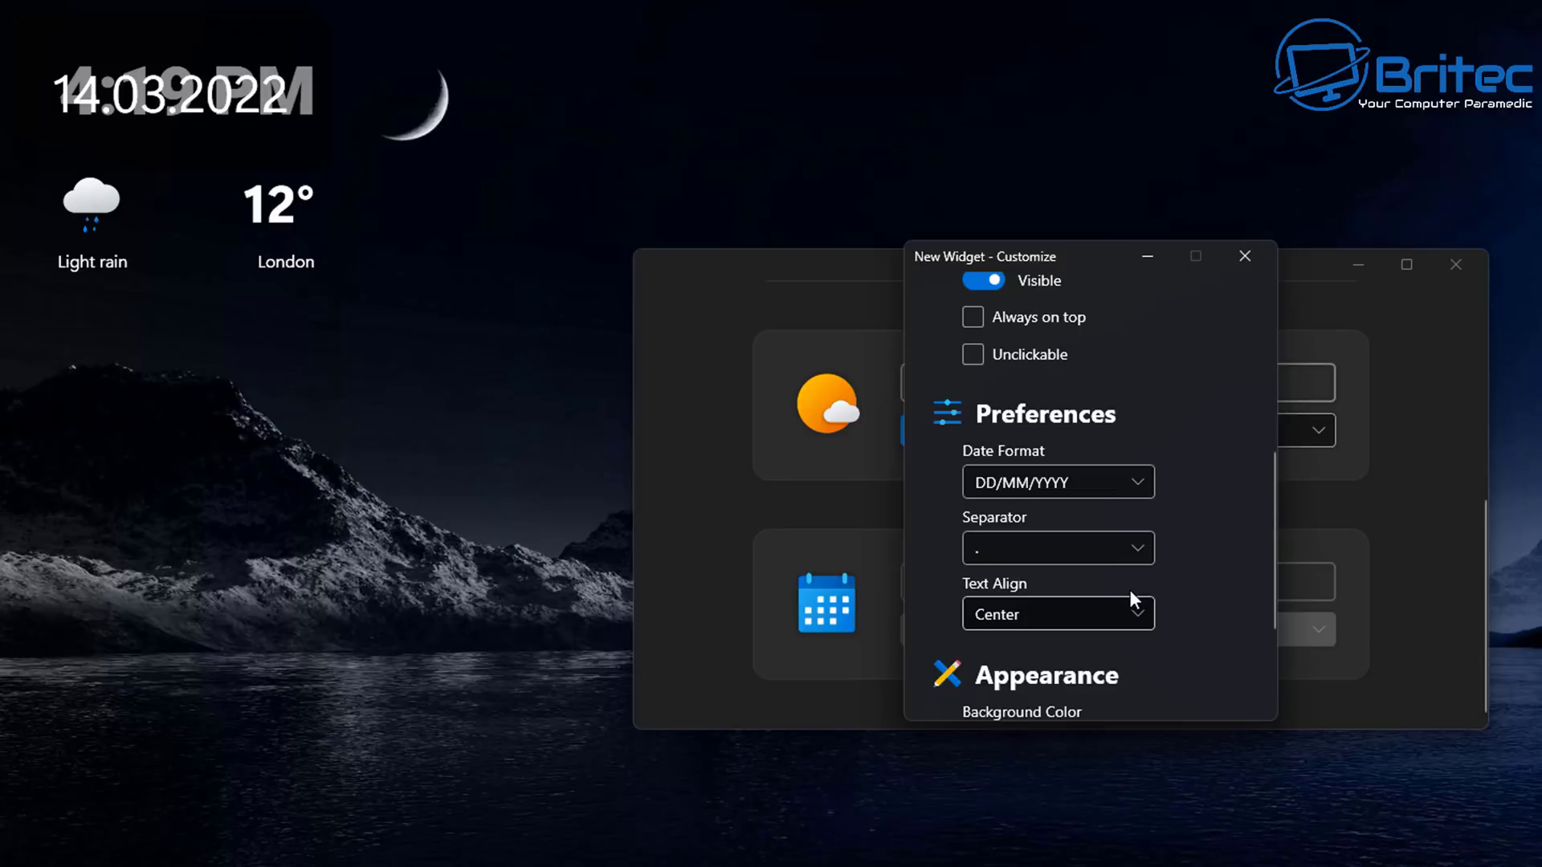
pyautogui.scroll(-3, 1130, 594)
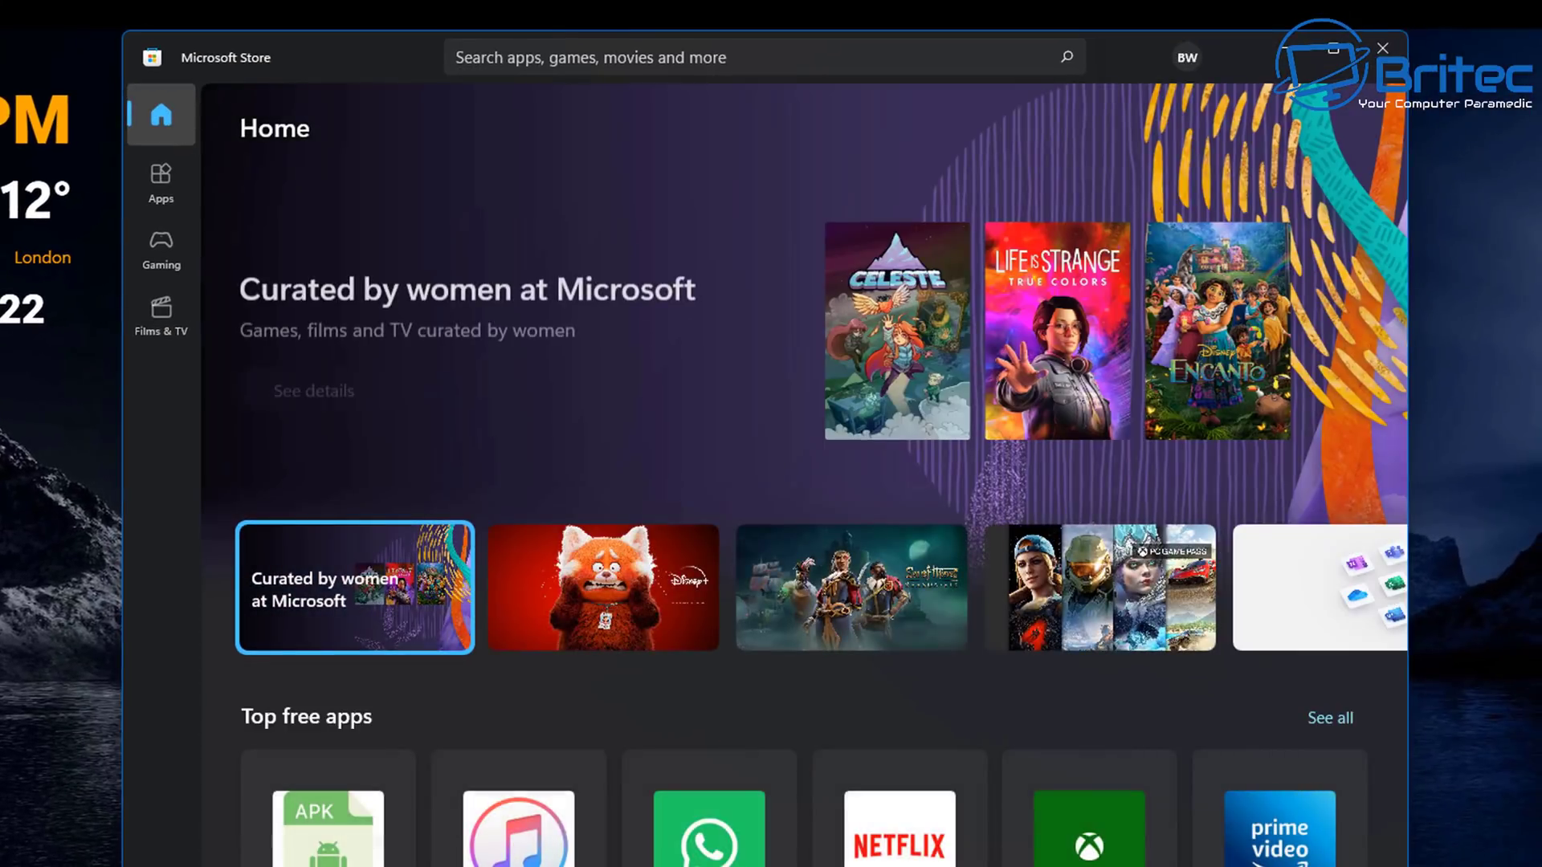
# Search the Microsoft Store for "nicetaskbar" and open the NiceTaskbar app page.
pyautogui.click(553, 64)
pyautogui.write('nic')
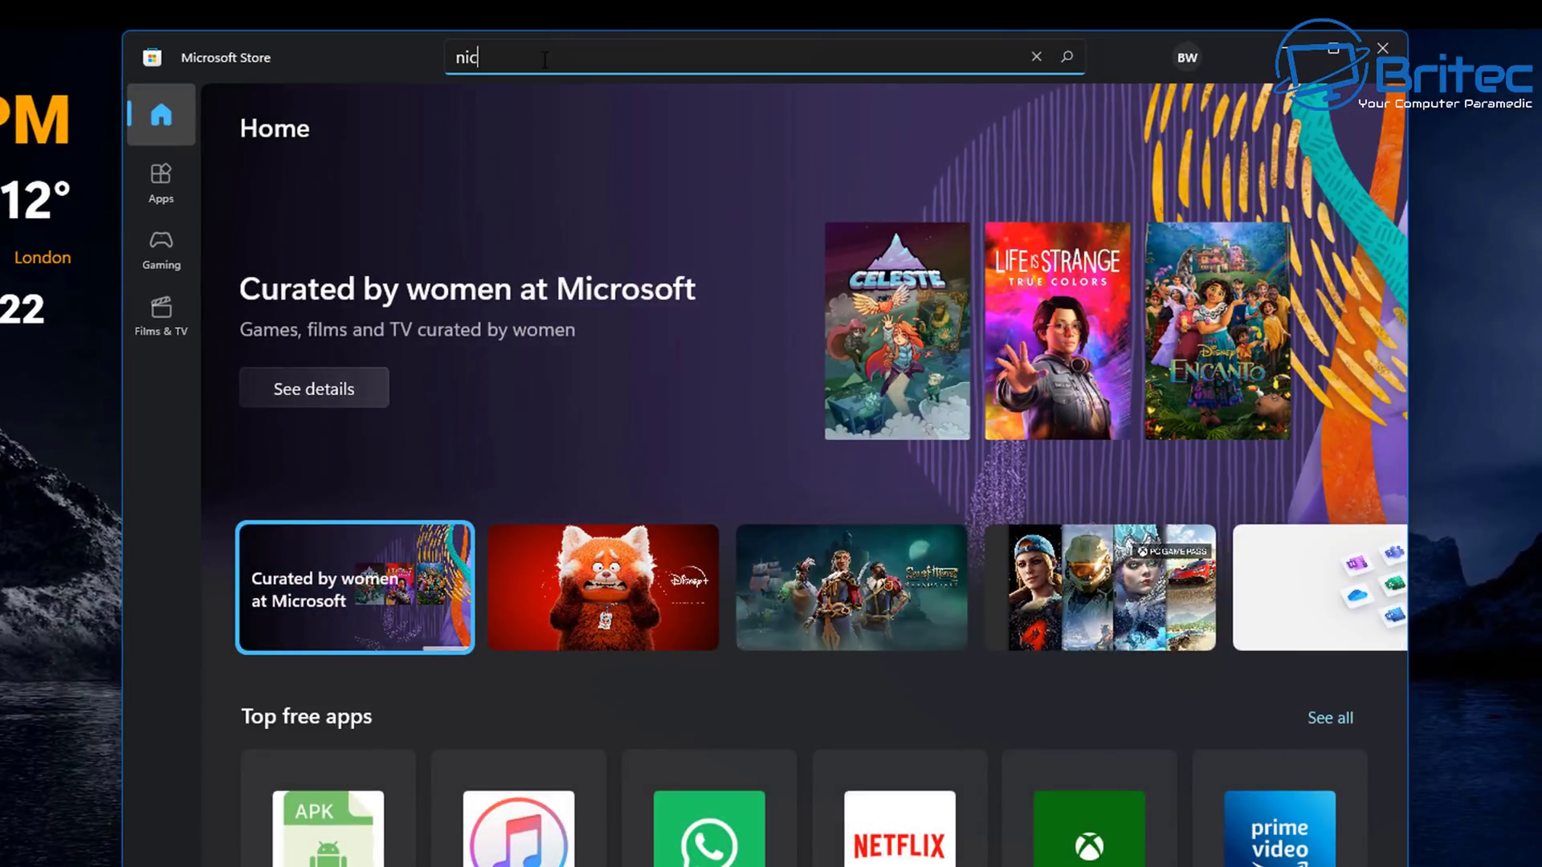
pyautogui.write('etaskbar')
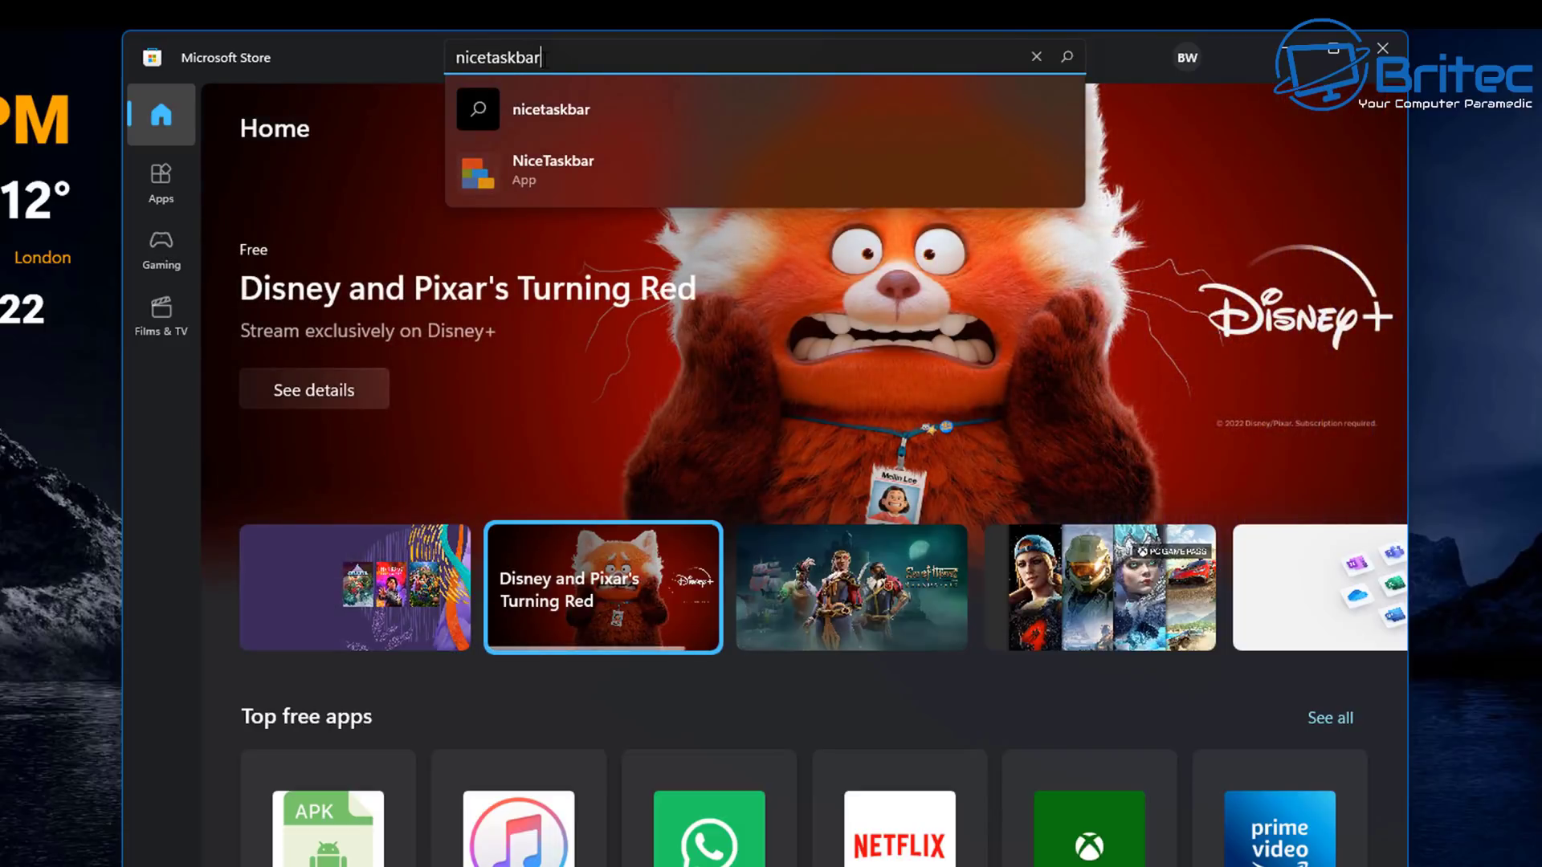
pyautogui.click(563, 167)
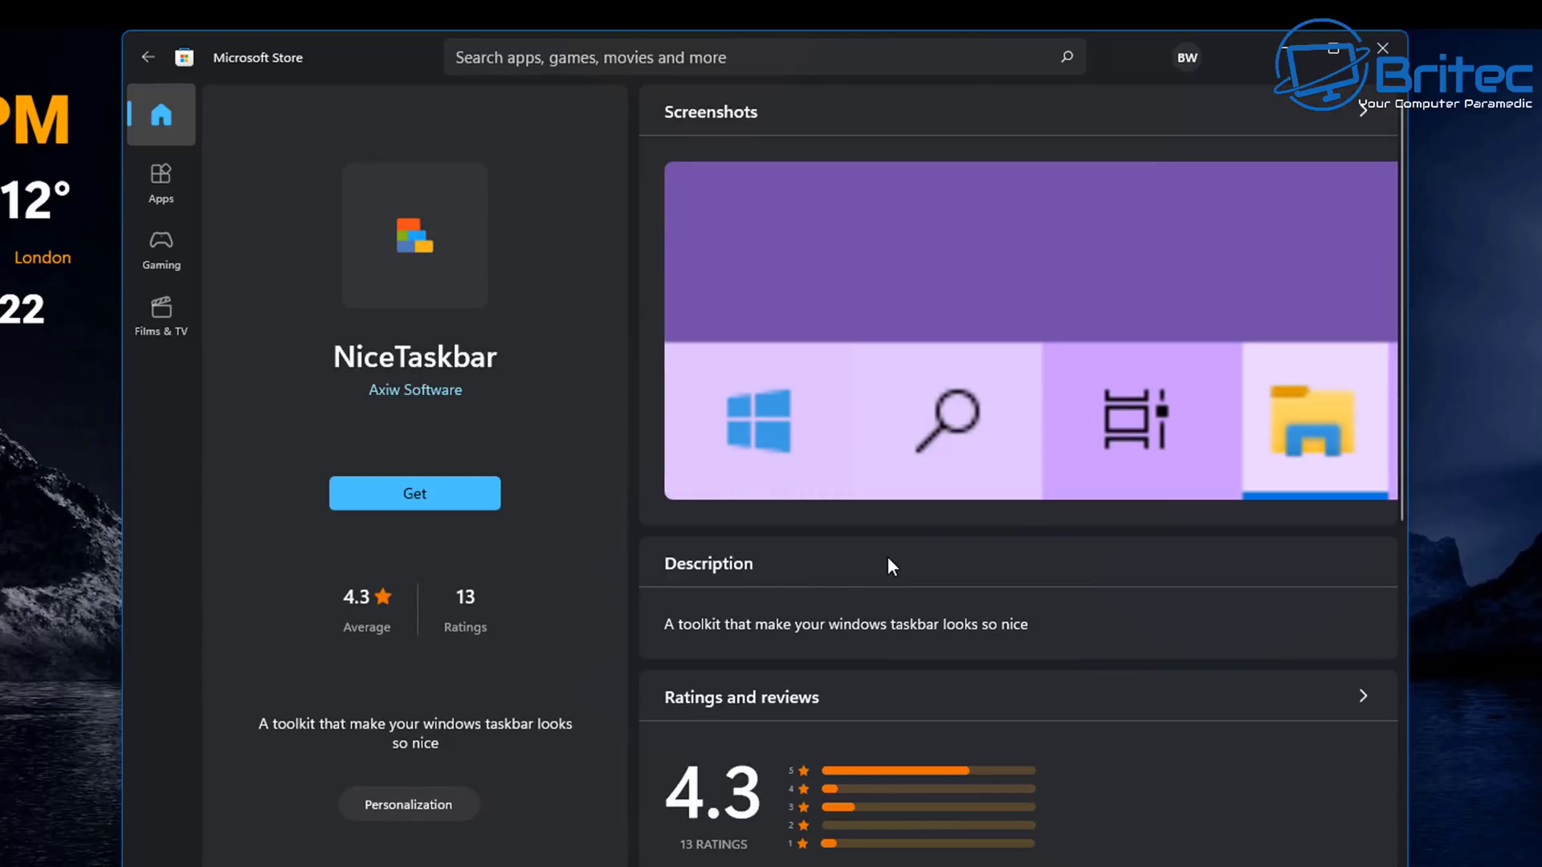
# Install NiceTaskbar from its store page, launch it and close the Microsoft Store.
pyautogui.scroll(-4, 888, 565)
pyautogui.scroll(4, 887, 559)
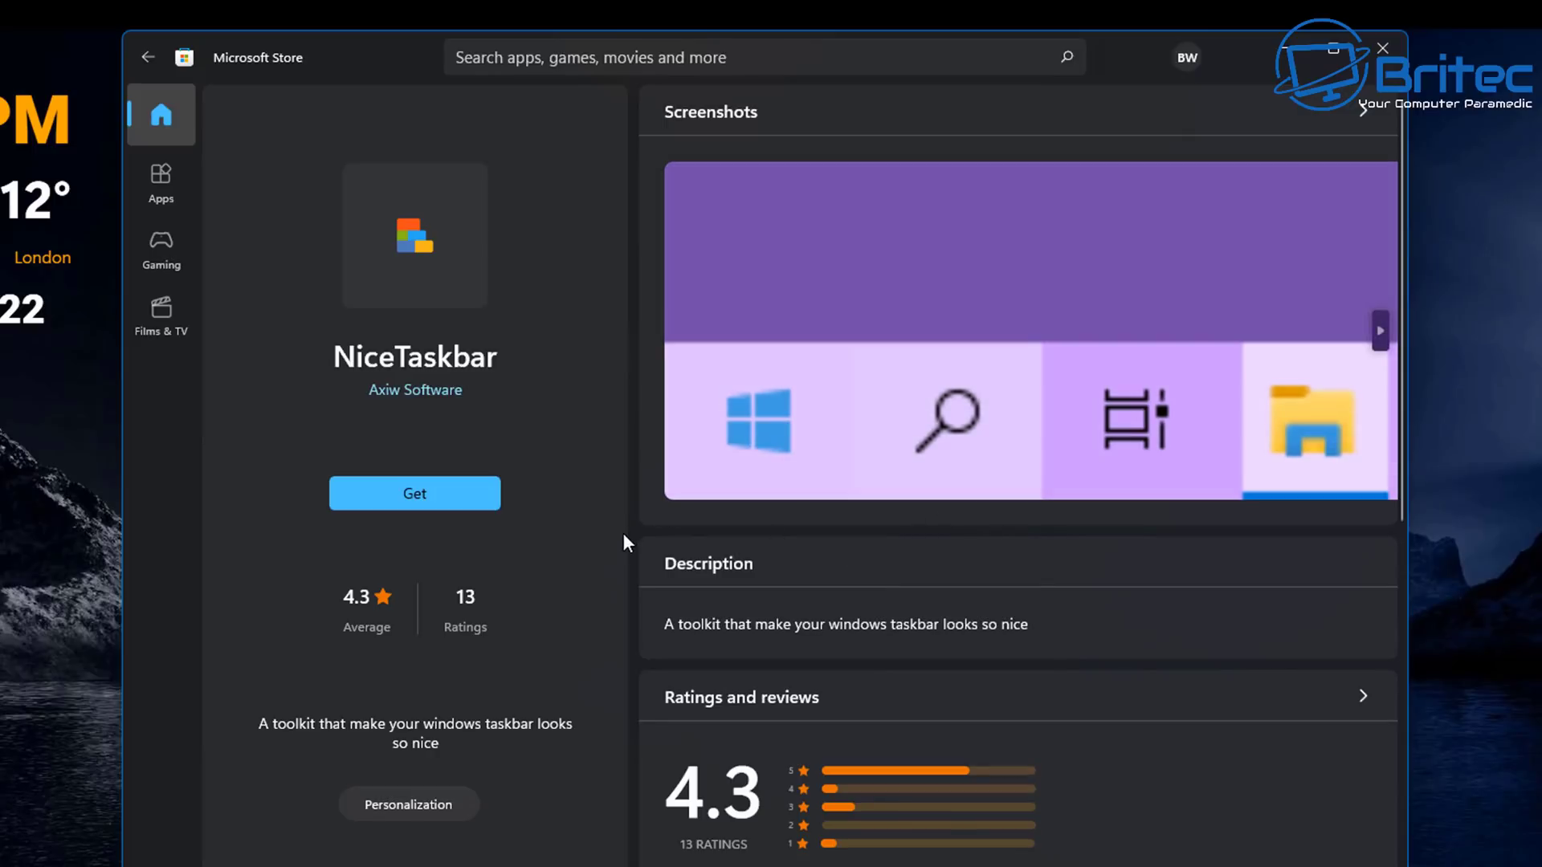
pyautogui.click(332, 488)
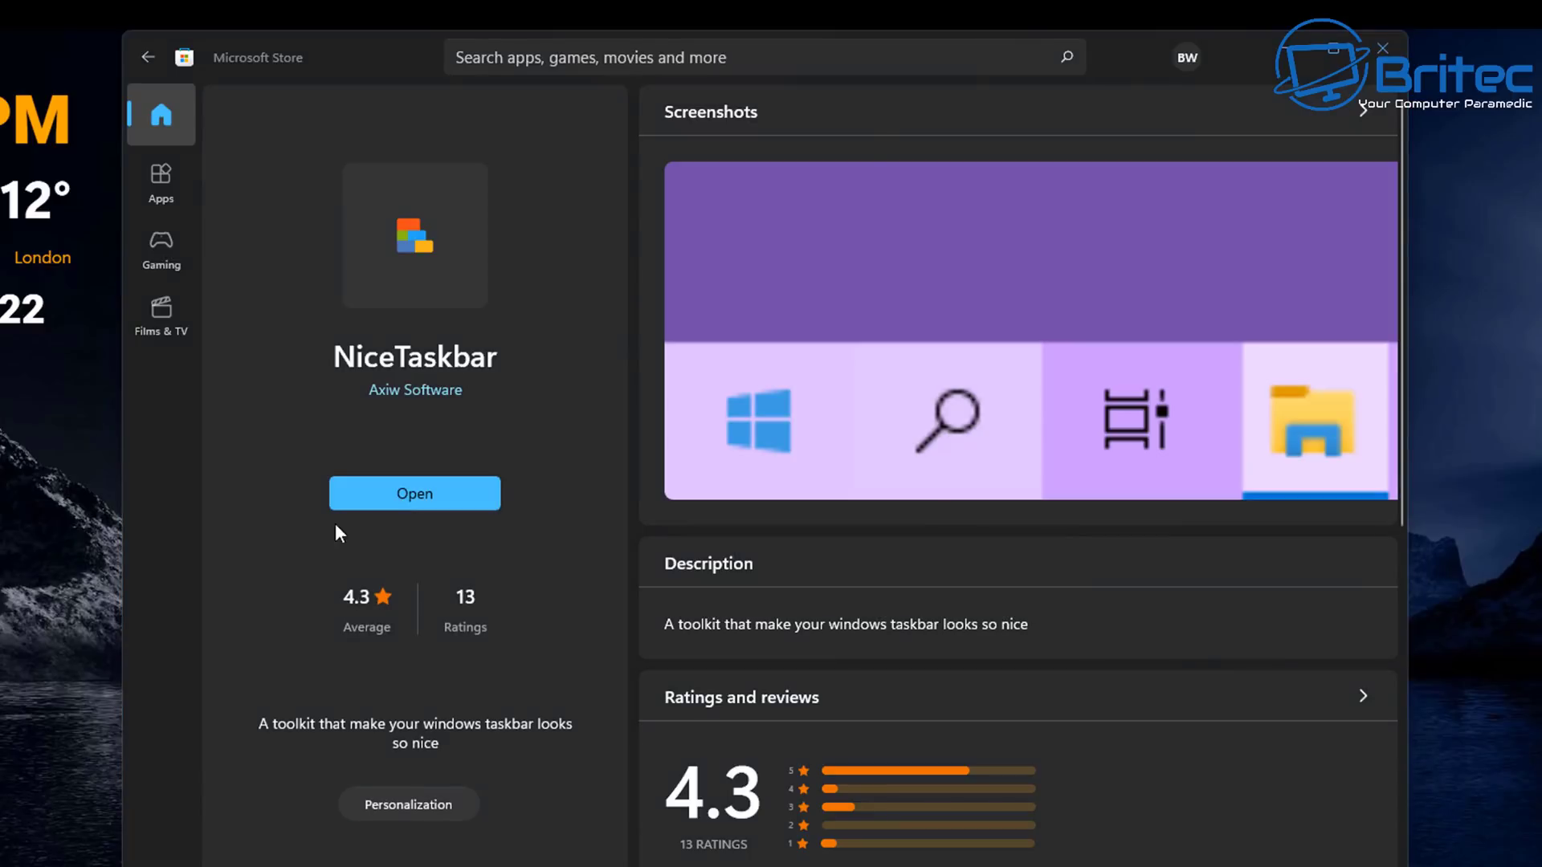
pyautogui.click(387, 493)
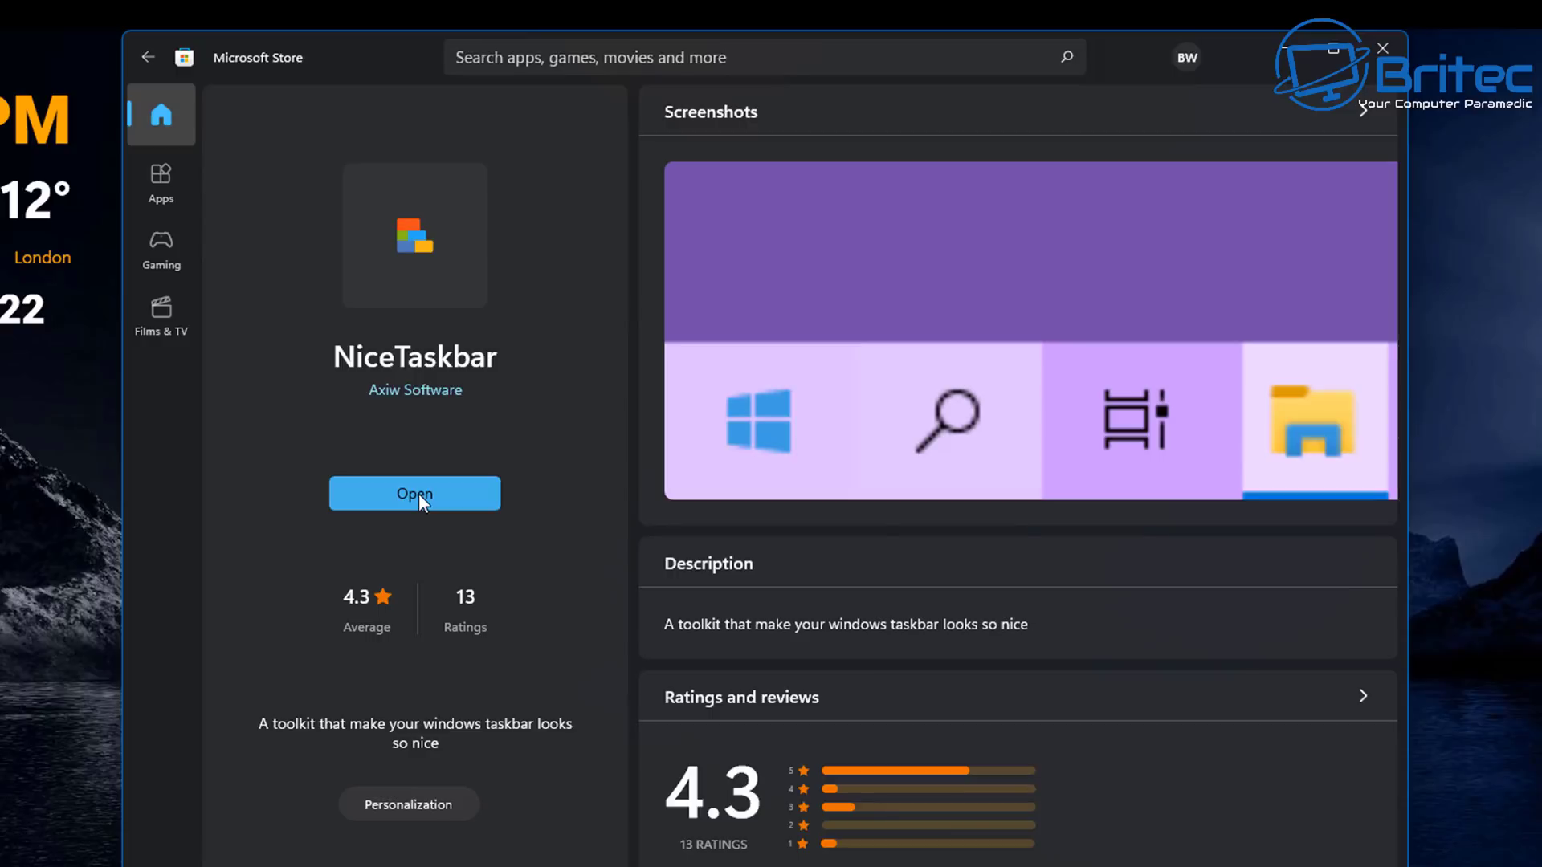
pyautogui.click(417, 493)
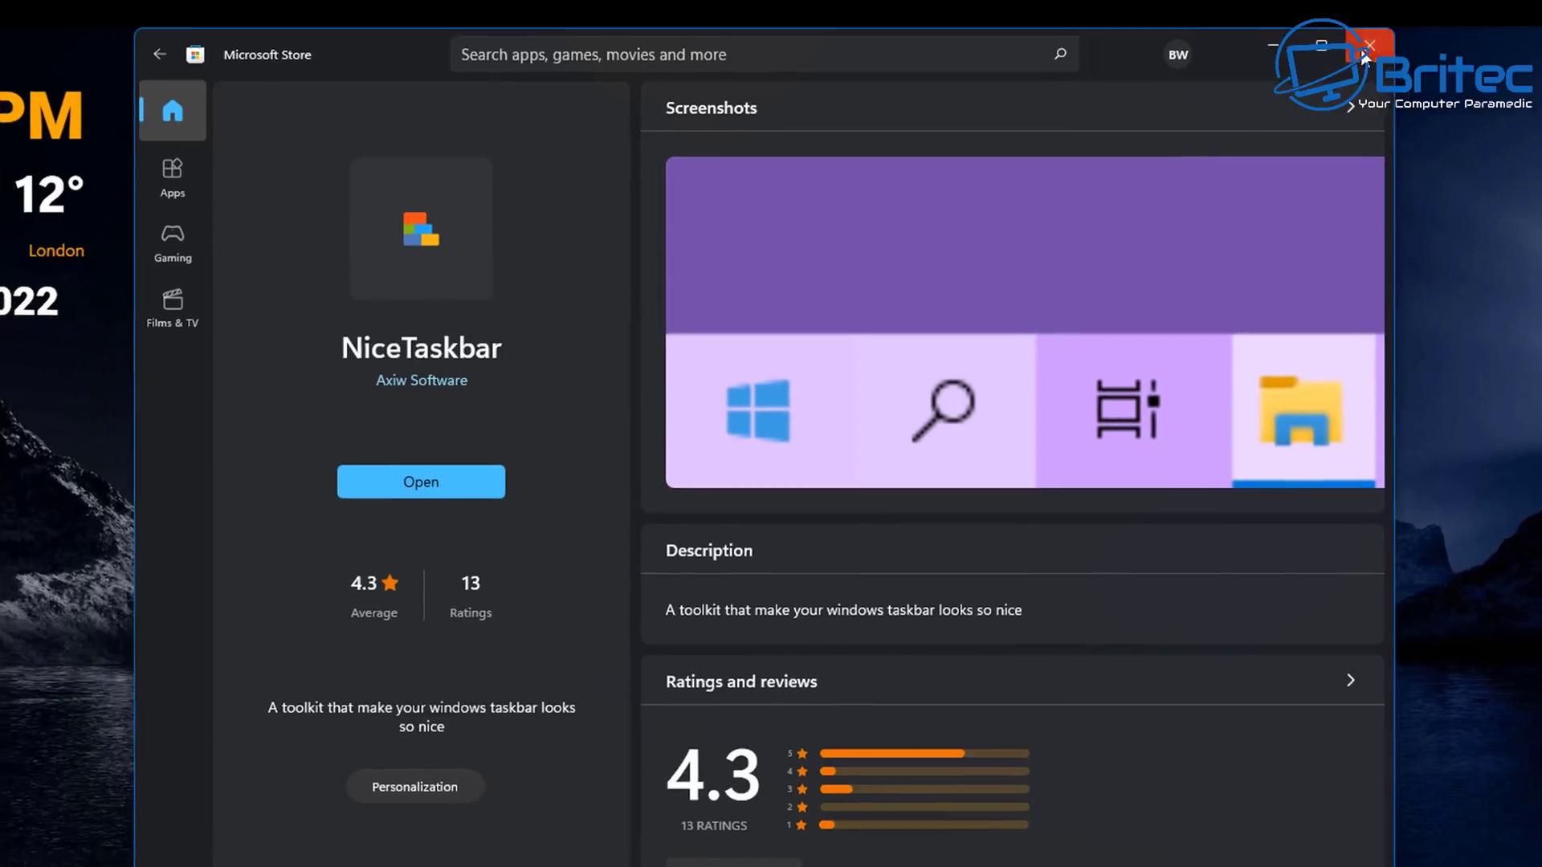
pyautogui.click(1377, 55)
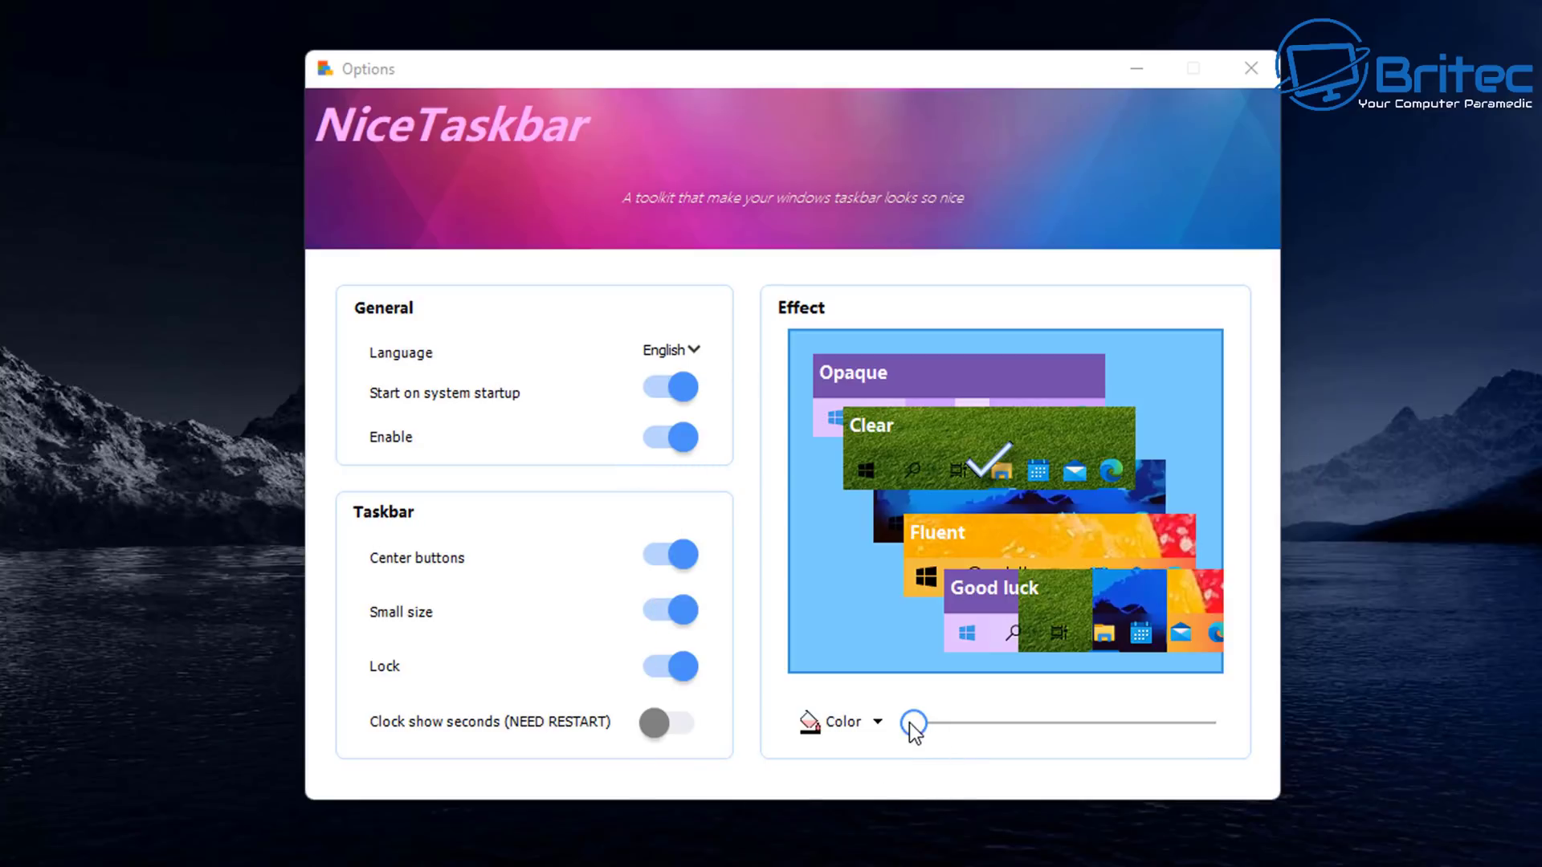
# Set the NiceTaskbar effect color to the orange in the palette's third row, keeping the Clear effect.
pyautogui.moveTo(911, 723)
pyautogui.mouseDown()
pyautogui.moveTo(942, 725)
pyautogui.moveTo(915, 722)
pyautogui.mouseUp()
pyautogui.click(877, 722)
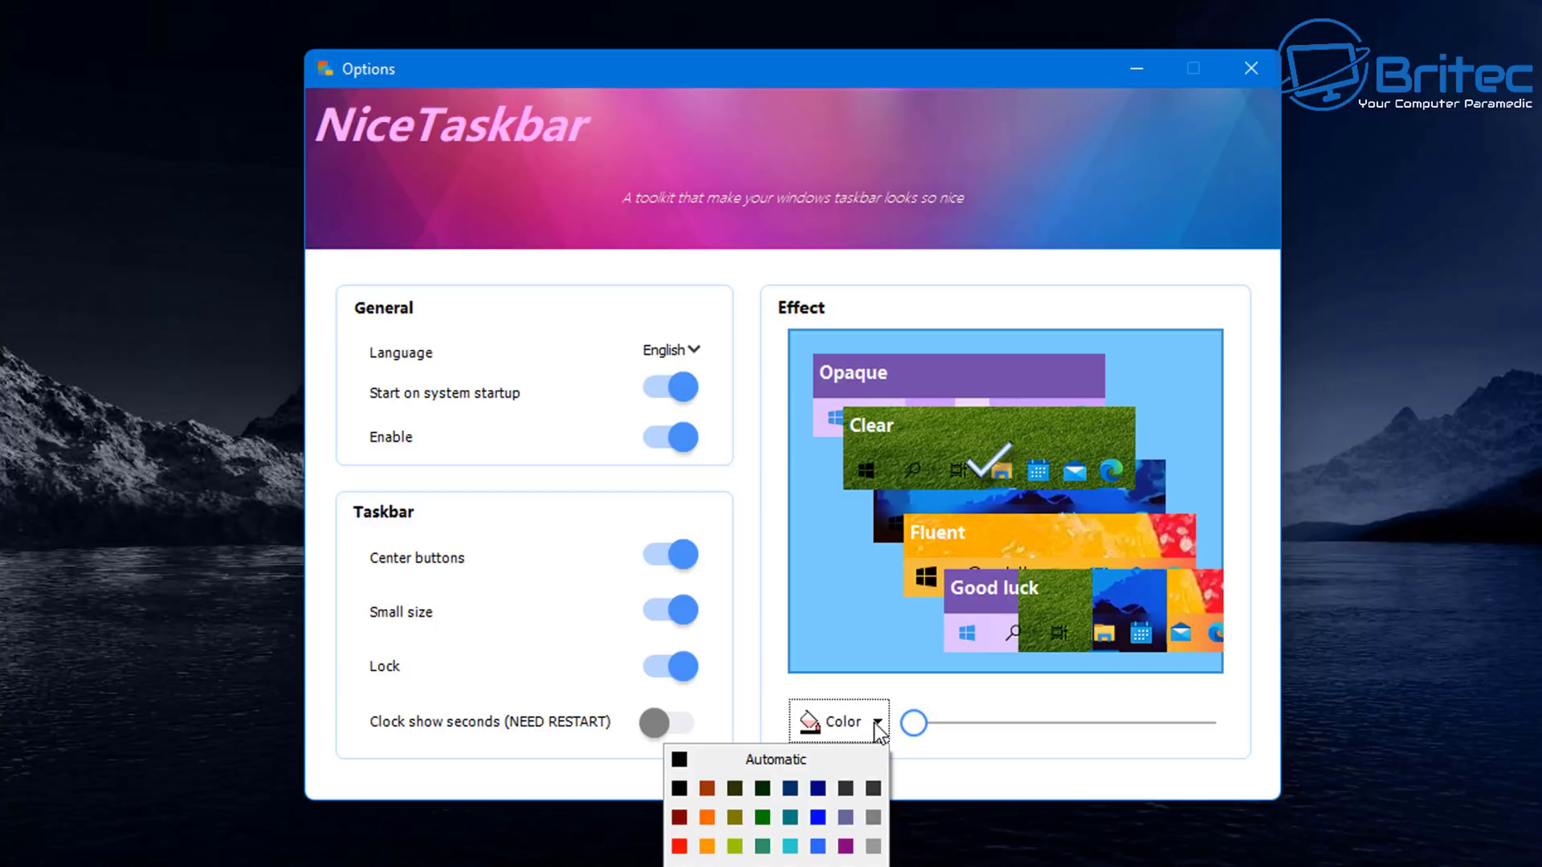
pyautogui.click(705, 818)
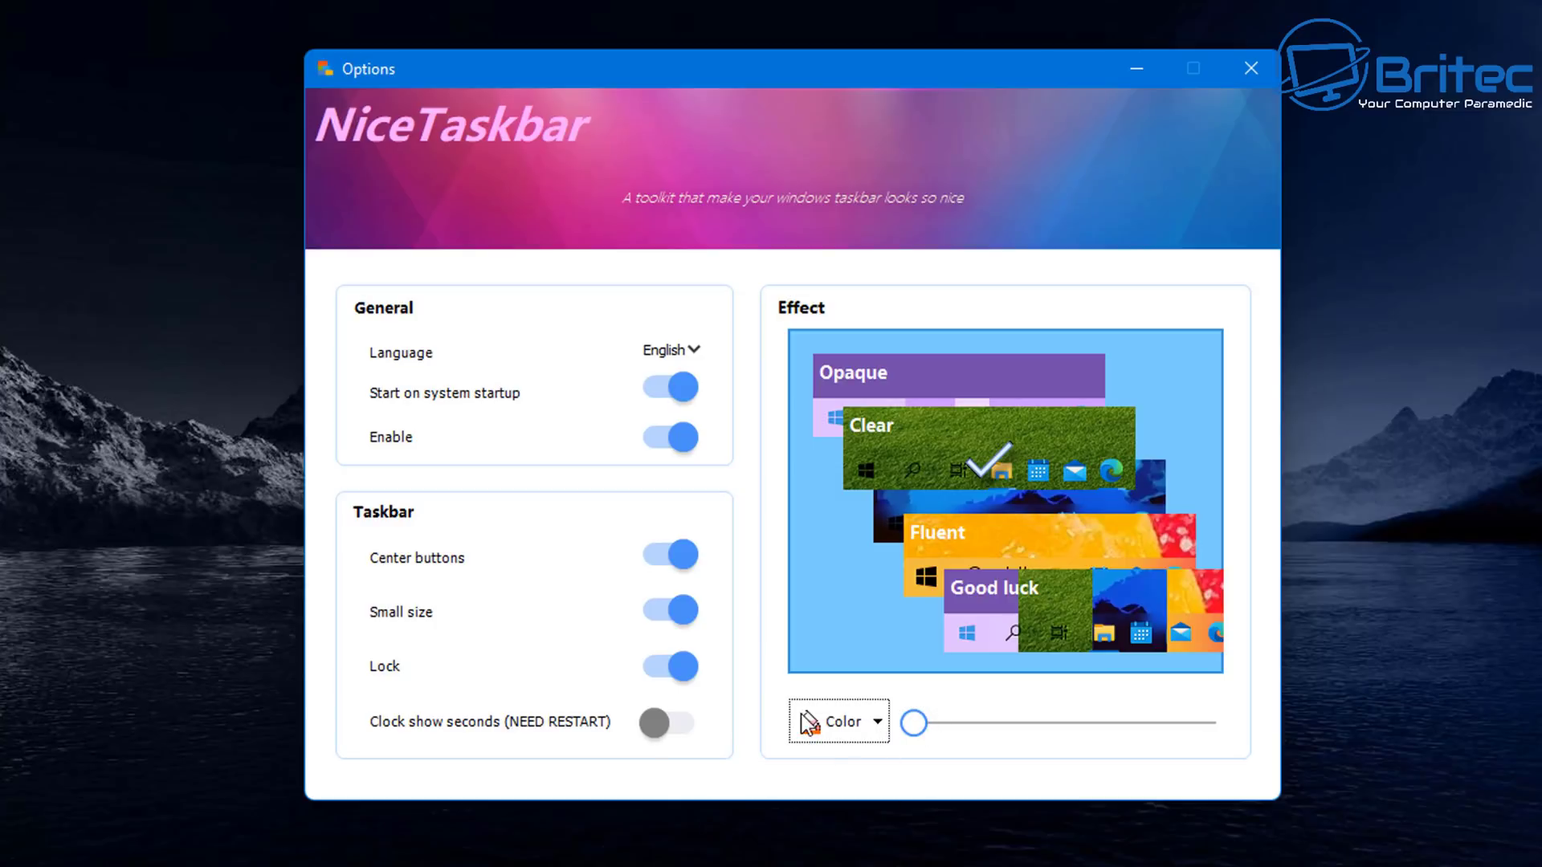
pyautogui.click(876, 723)
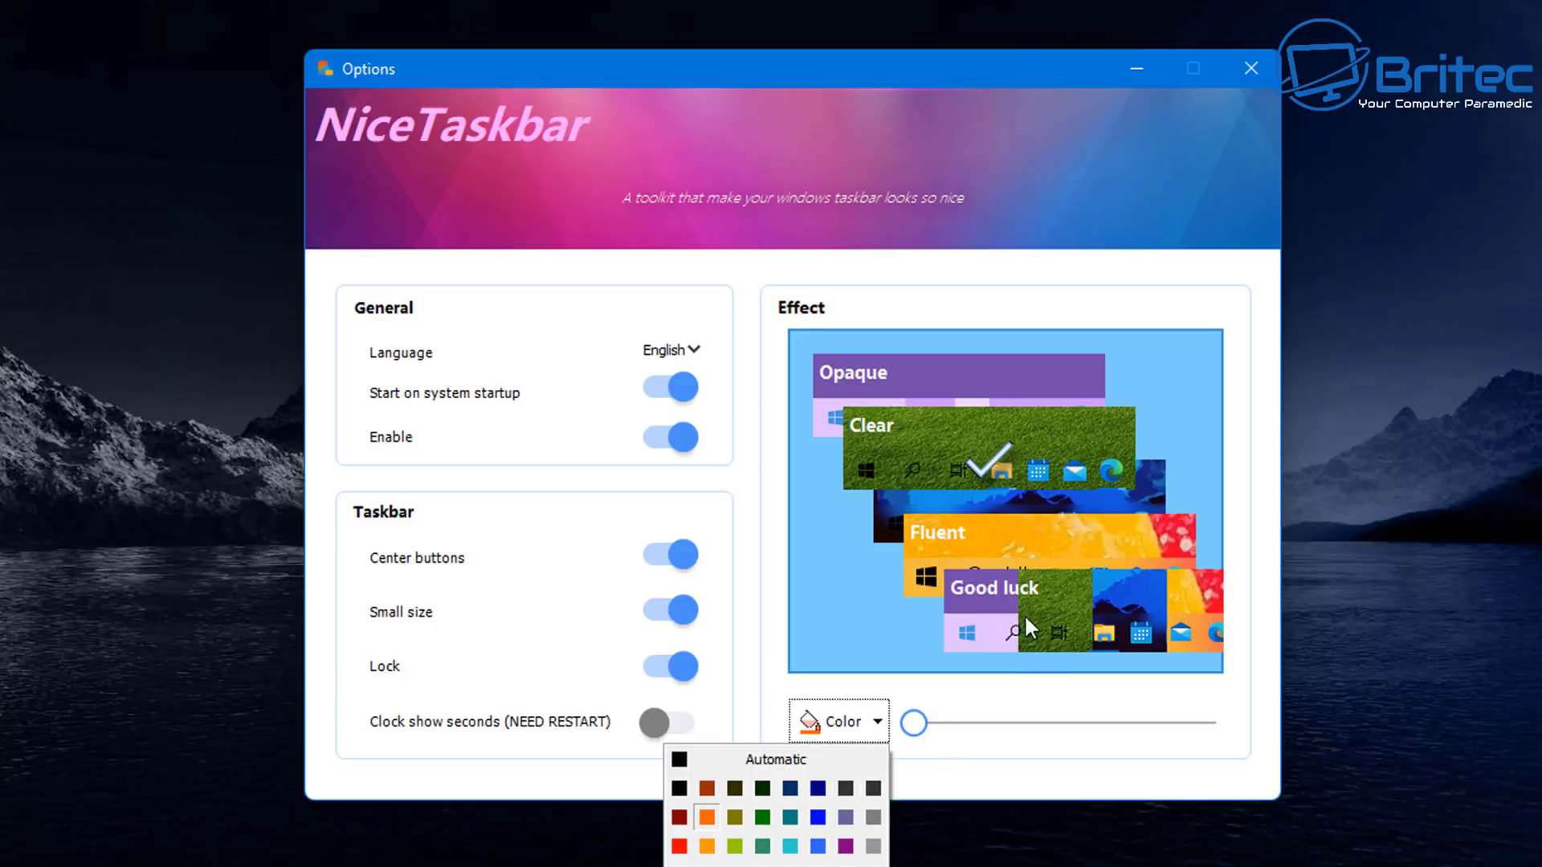
pyautogui.click(1010, 559)
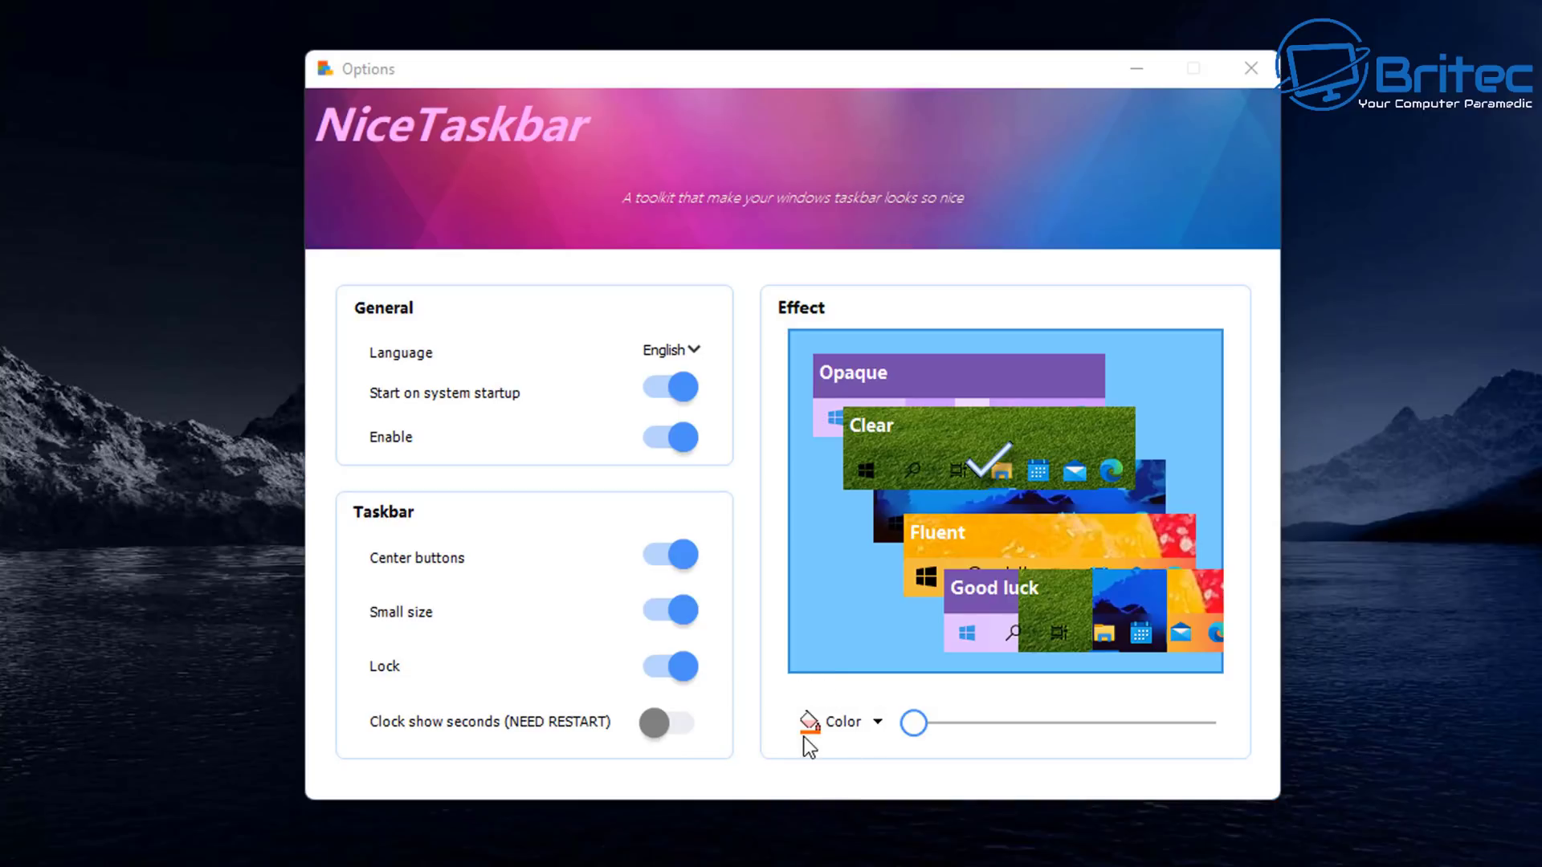
# Set the taskbar effect color to light orange with its intensity slider at about a quarter, and close the NiceTaskbar options.
pyautogui.click(849, 726)
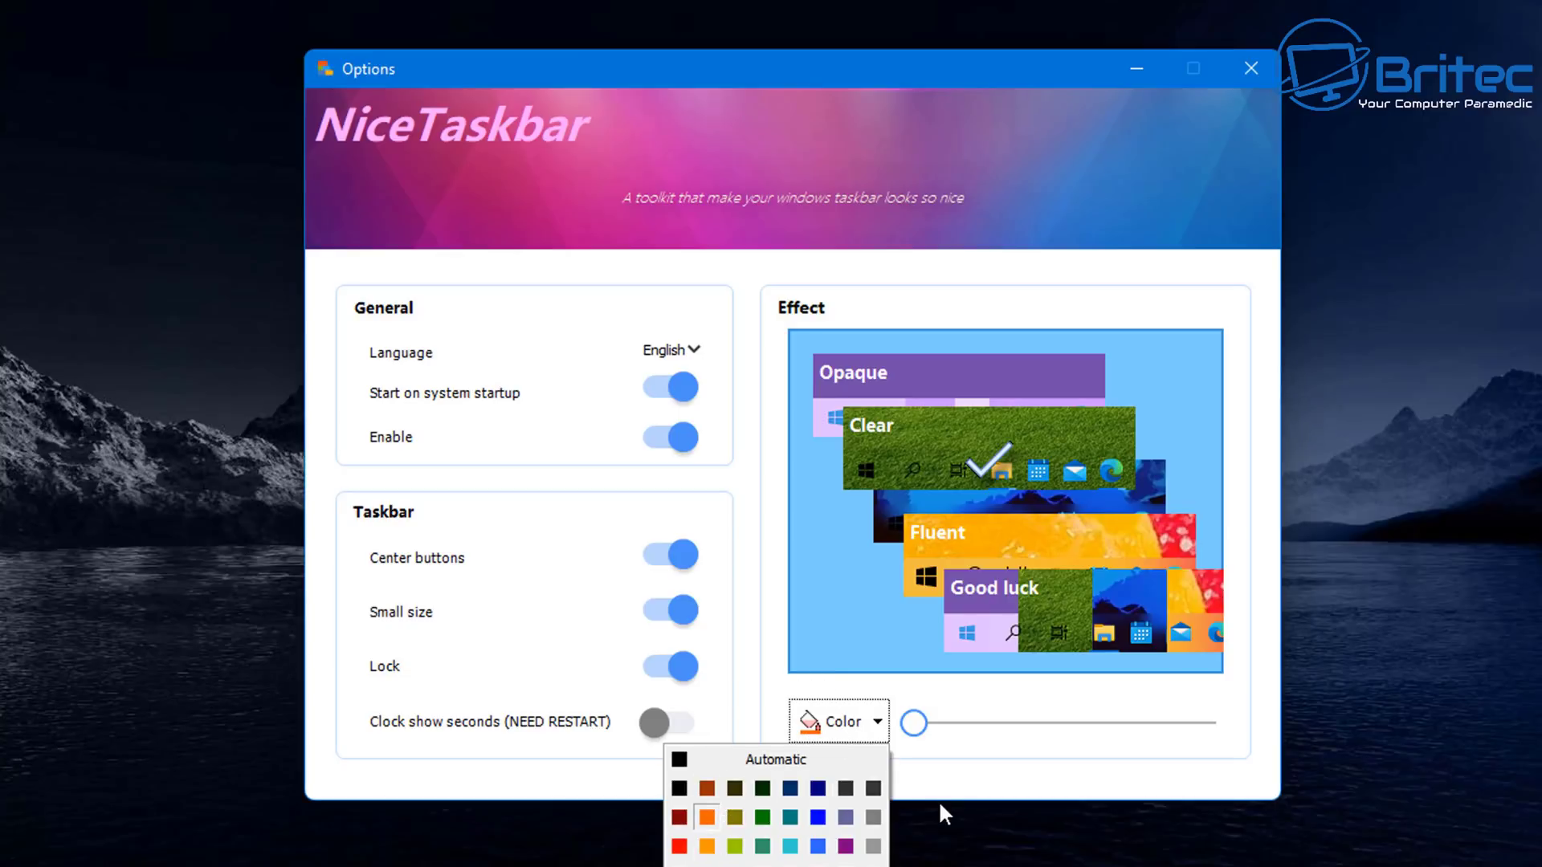
pyautogui.click(707, 843)
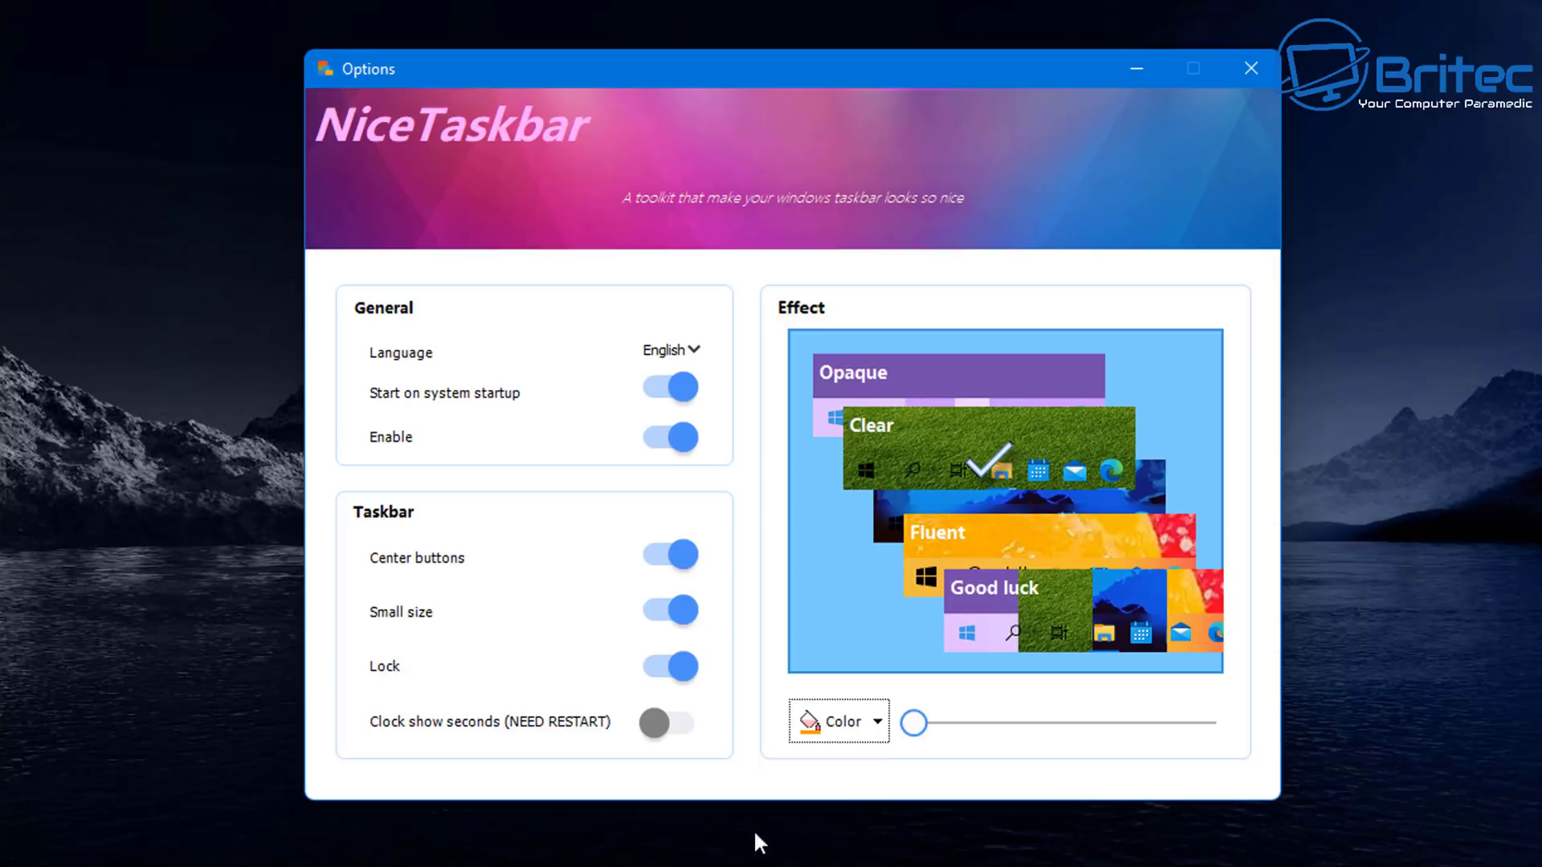
pyautogui.click(913, 723)
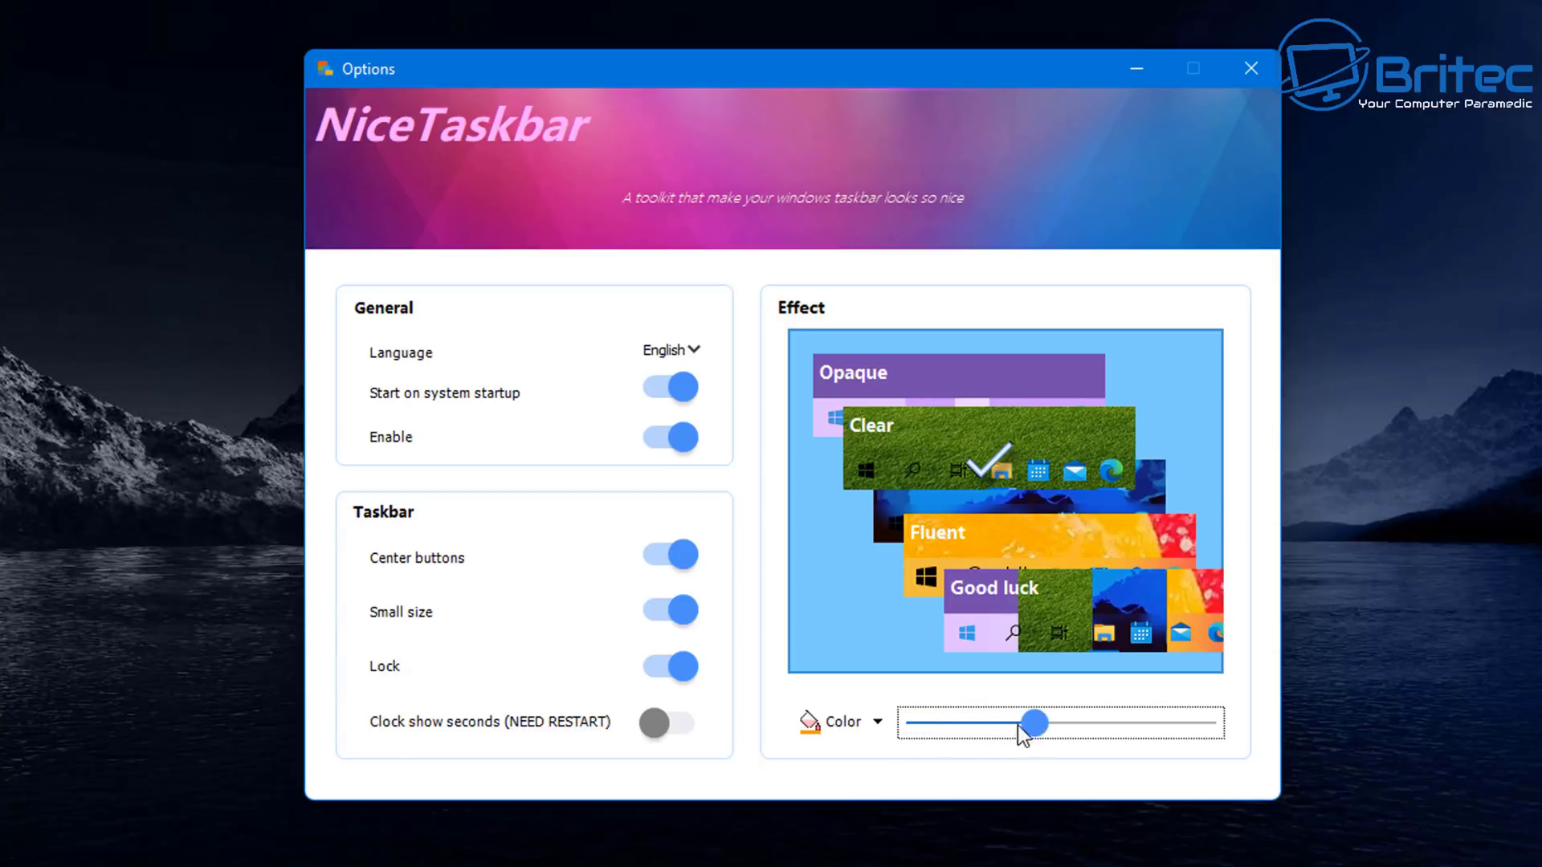
pyautogui.moveTo(1019, 725)
pyautogui.mouseDown()
pyautogui.moveTo(915, 723)
pyautogui.moveTo(993, 733)
pyautogui.mouseUp()
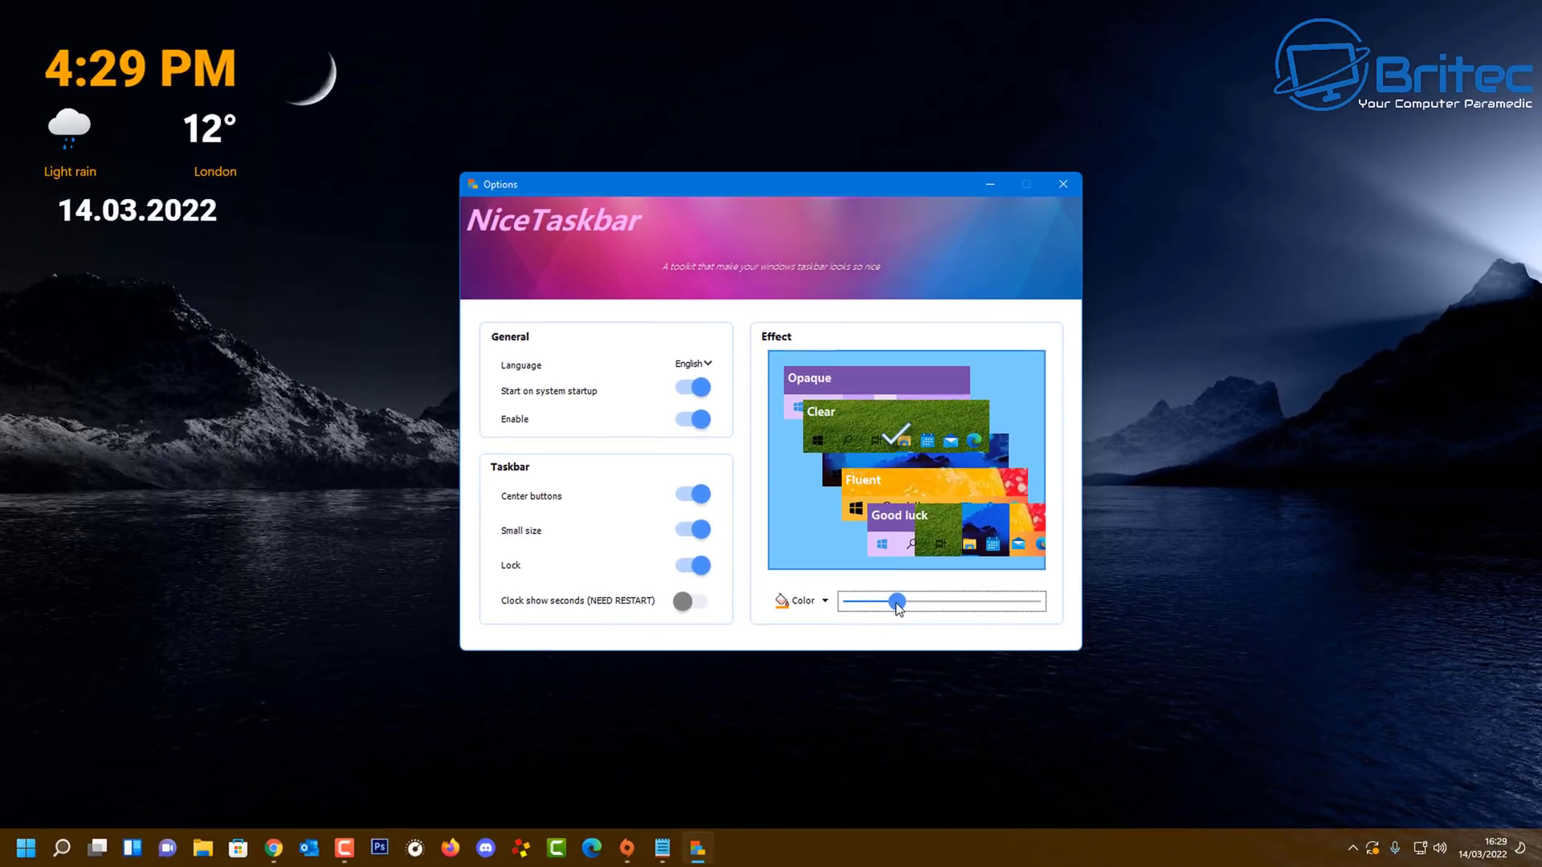
pyautogui.moveTo(896, 603); pyautogui.dragTo(900, 604)
pyautogui.moveTo(911, 603); pyautogui.dragTo(892, 606)
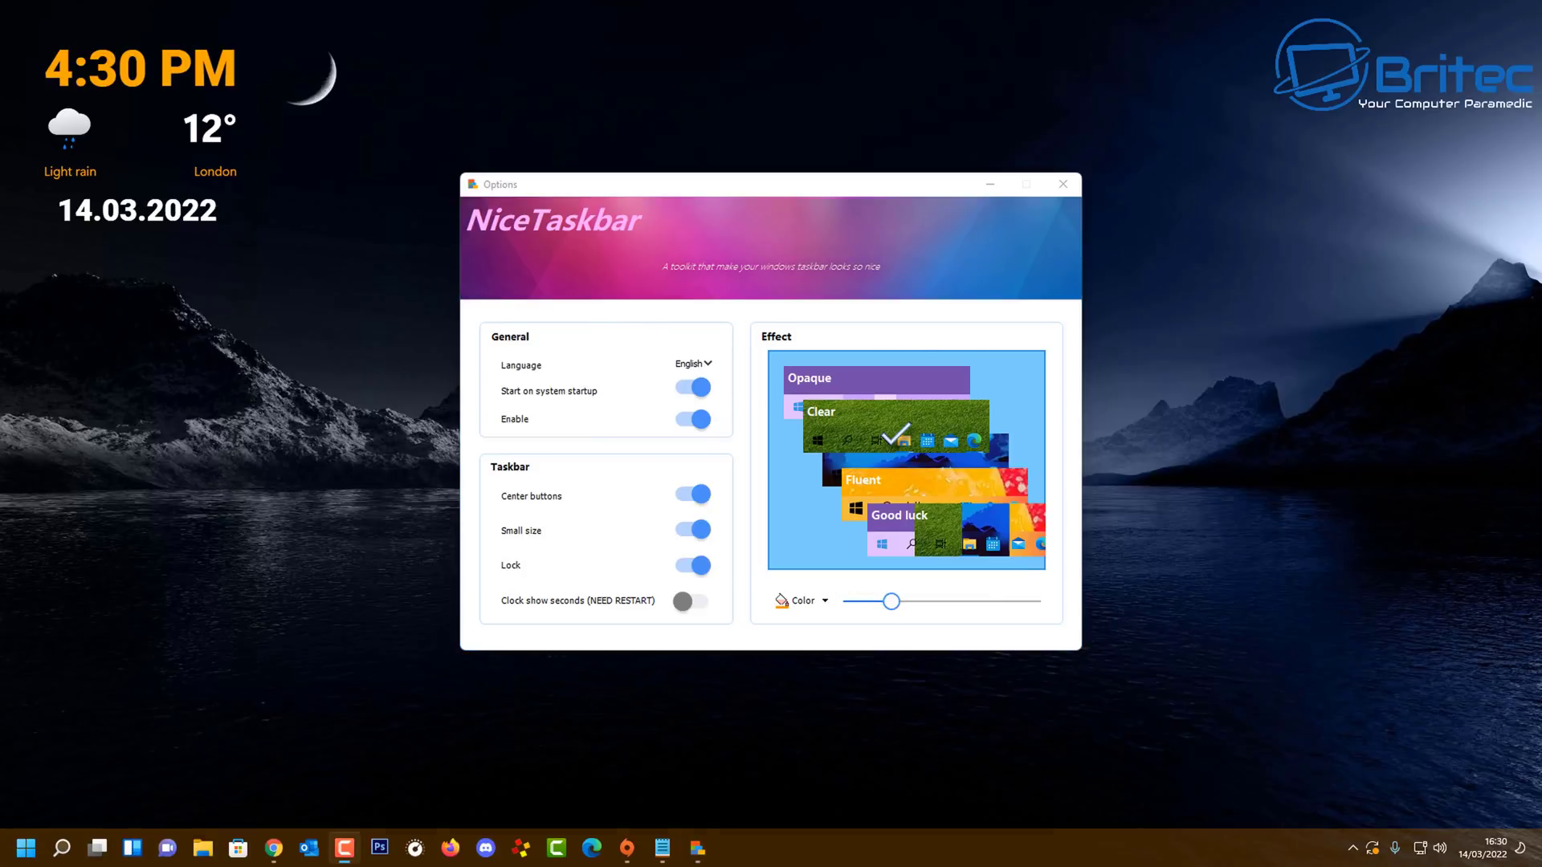
pyautogui.click(1065, 184)
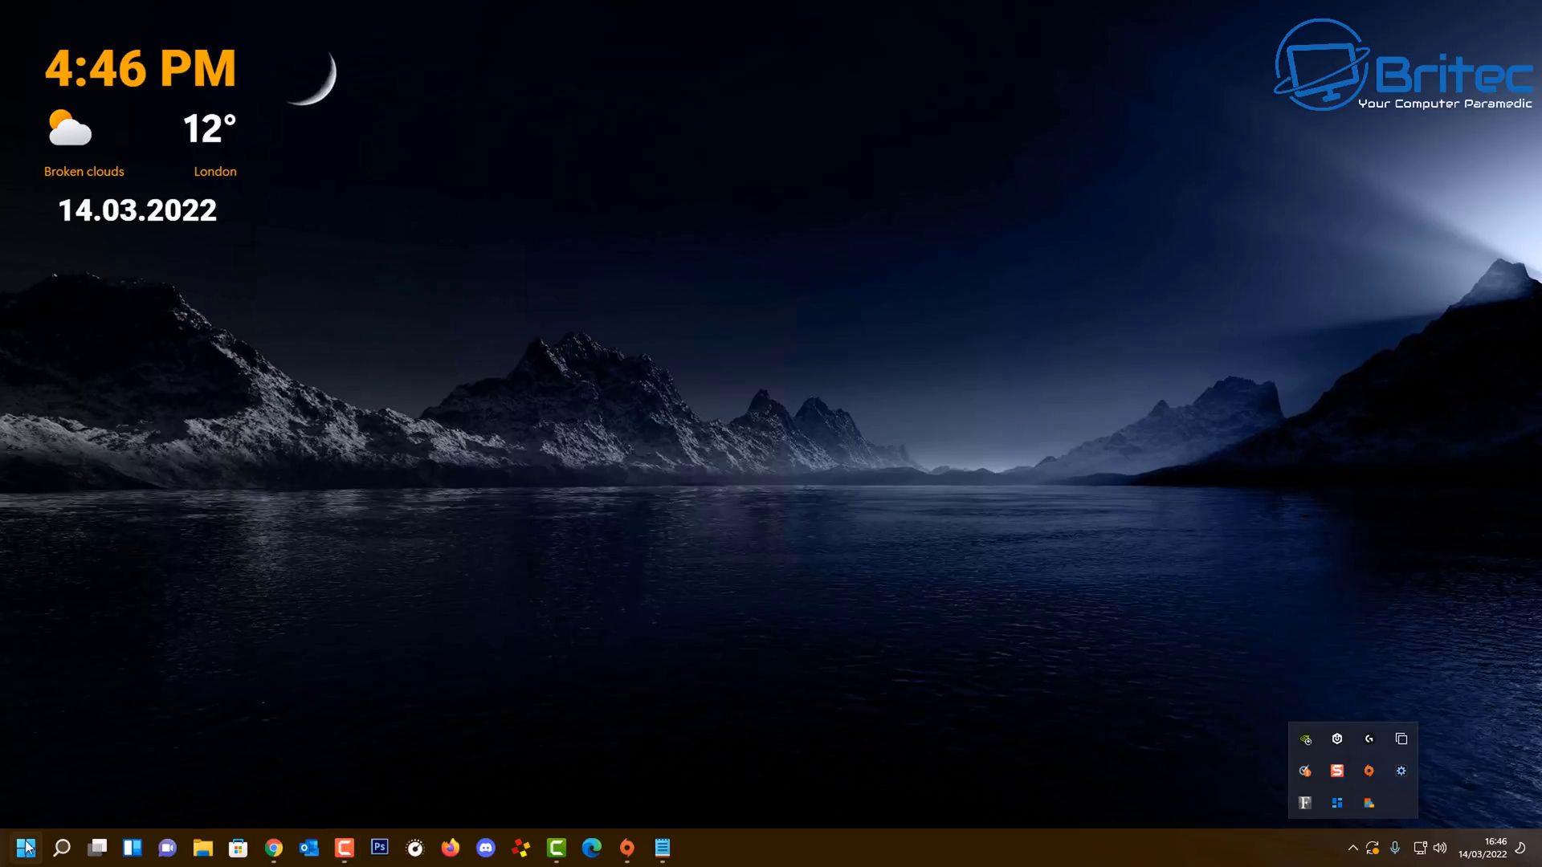
# Open the Apps & features list in Windows Settings.
pyautogui.click(23, 853)
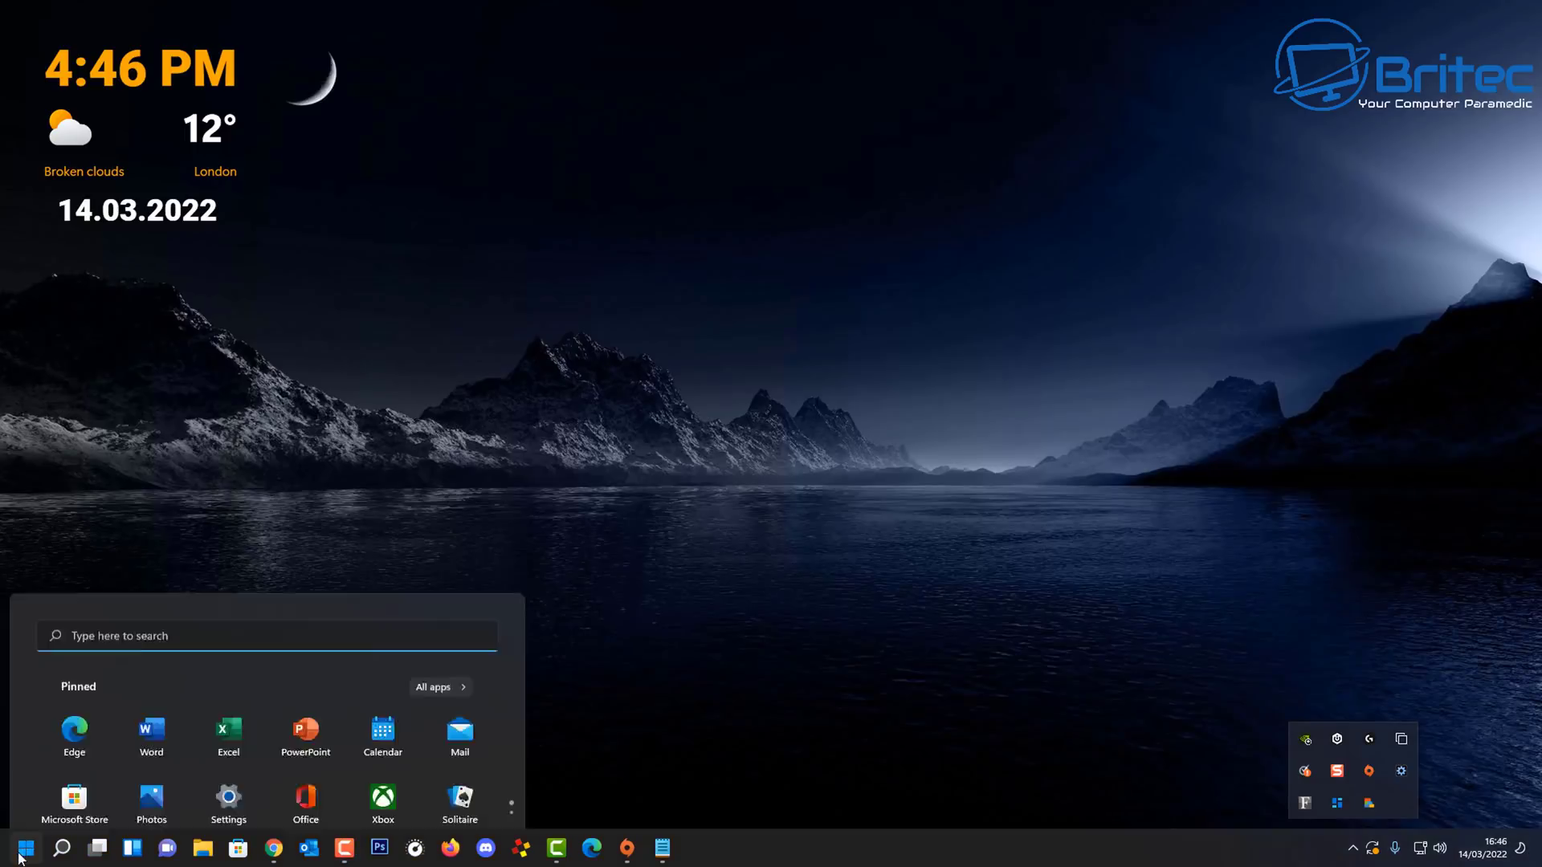
pyautogui.click(229, 441)
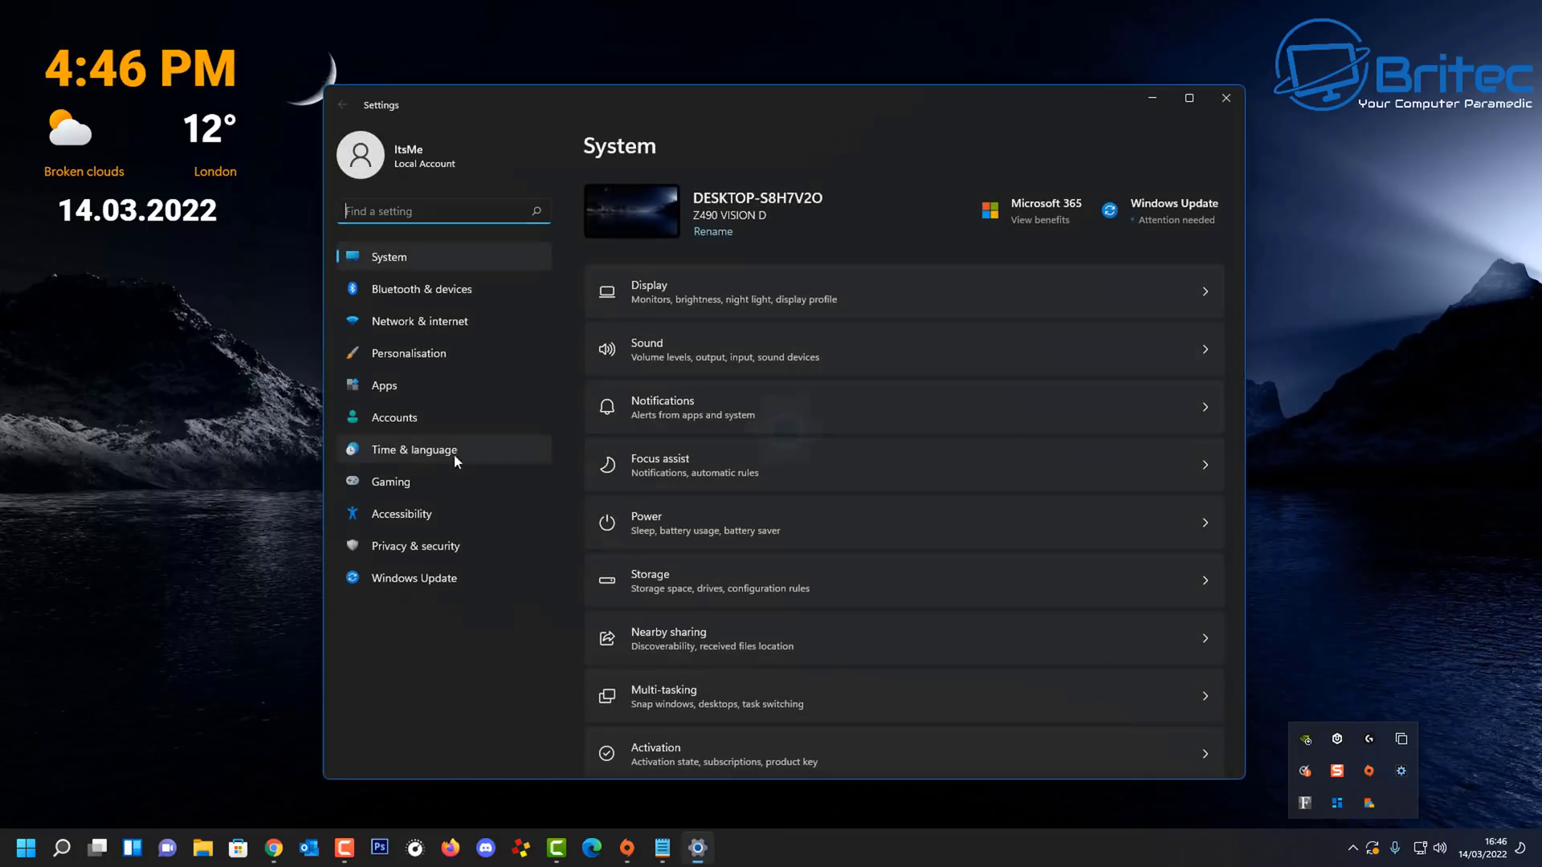
pyautogui.click(385, 387)
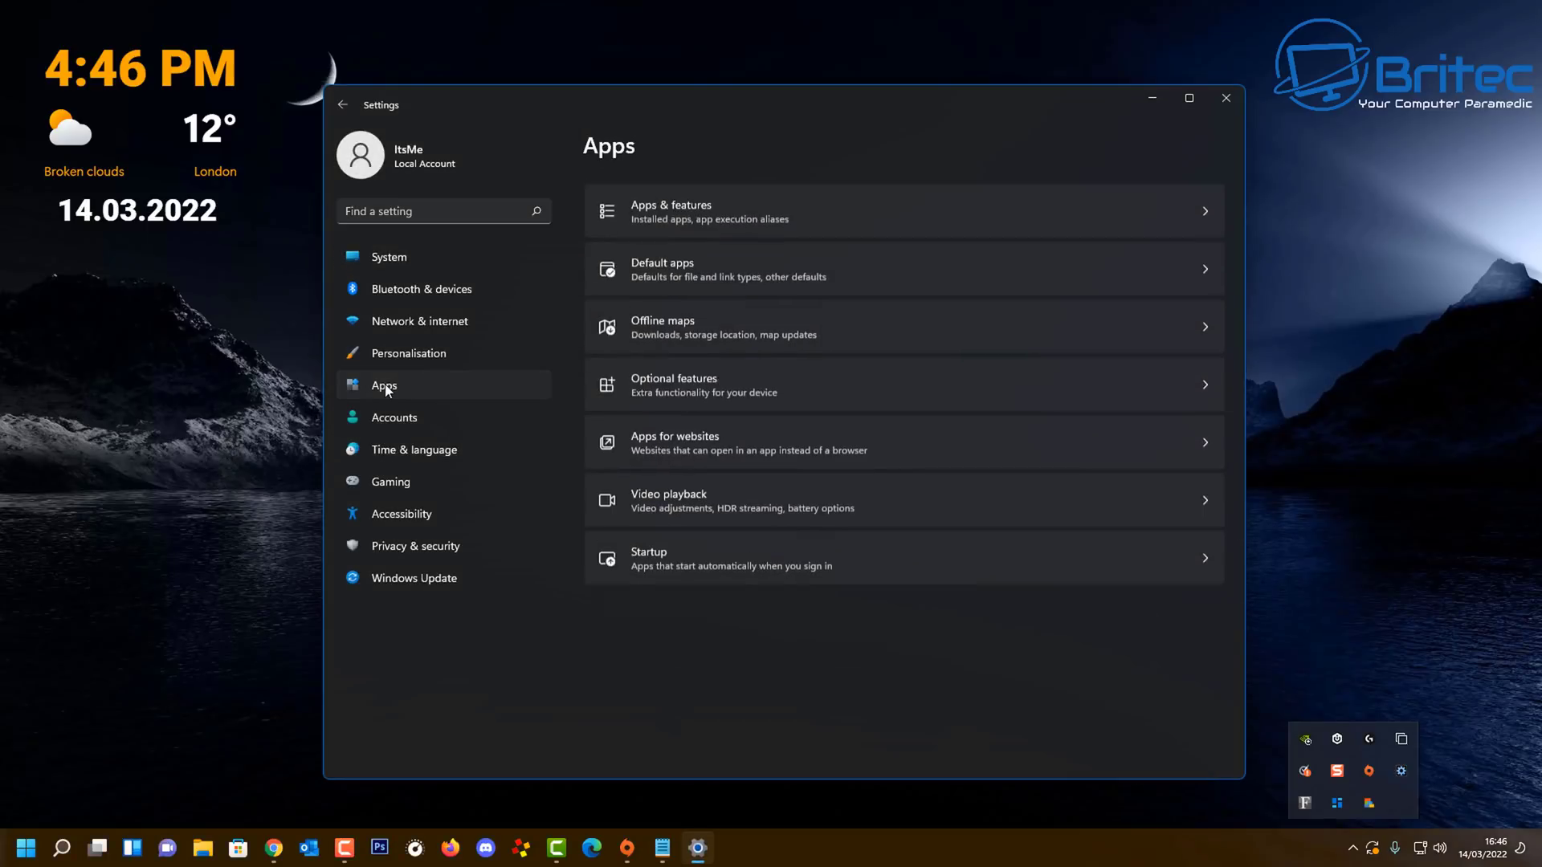
pyautogui.click(697, 202)
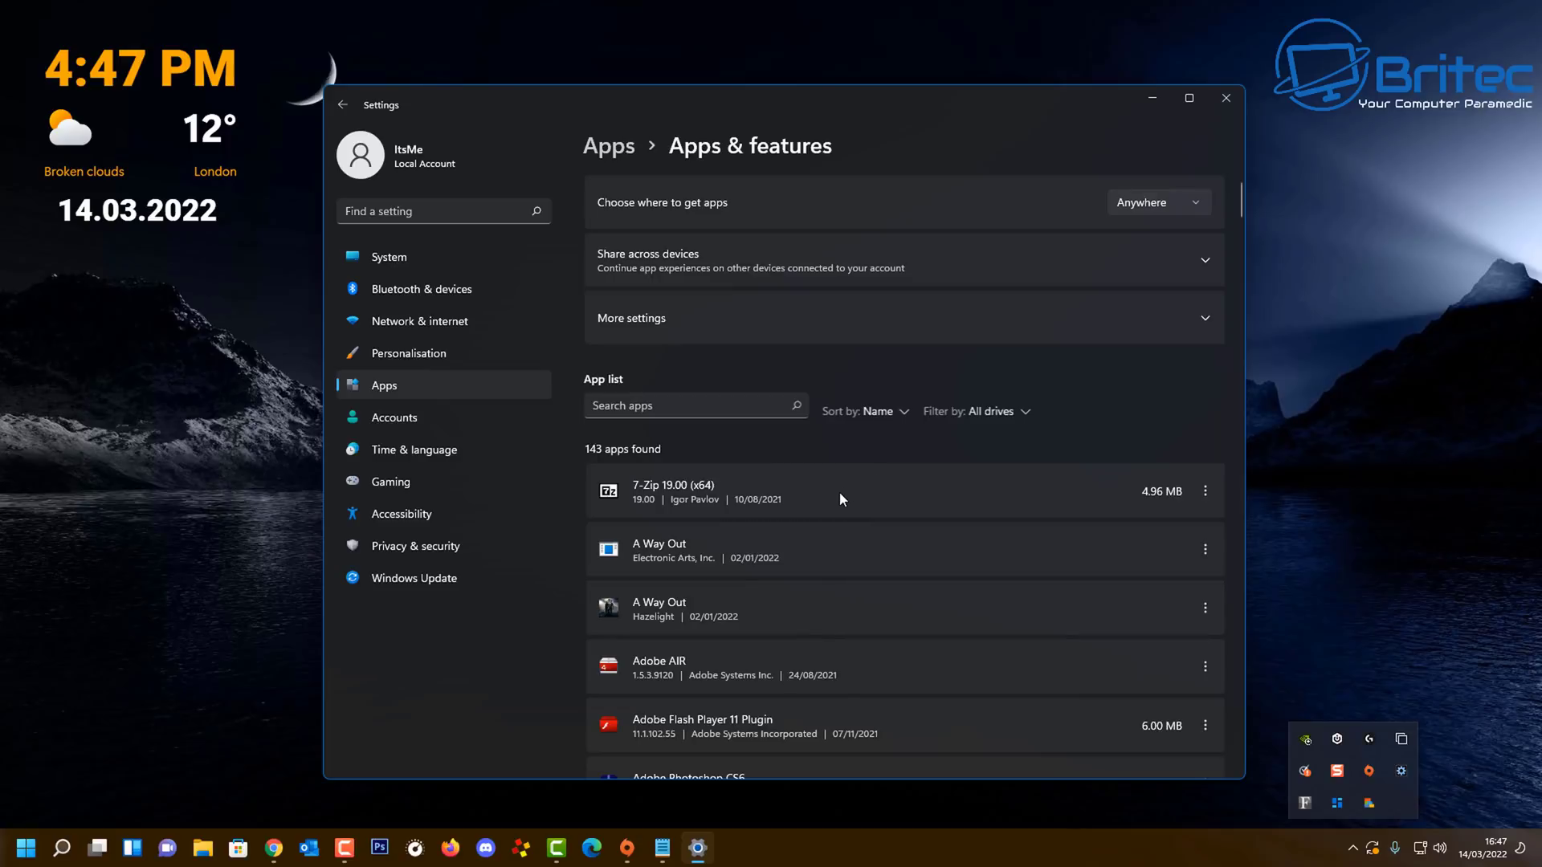
# Find BeWidgets in the installed apps list and uninstall it.
pyautogui.scroll(-5, 835, 494)
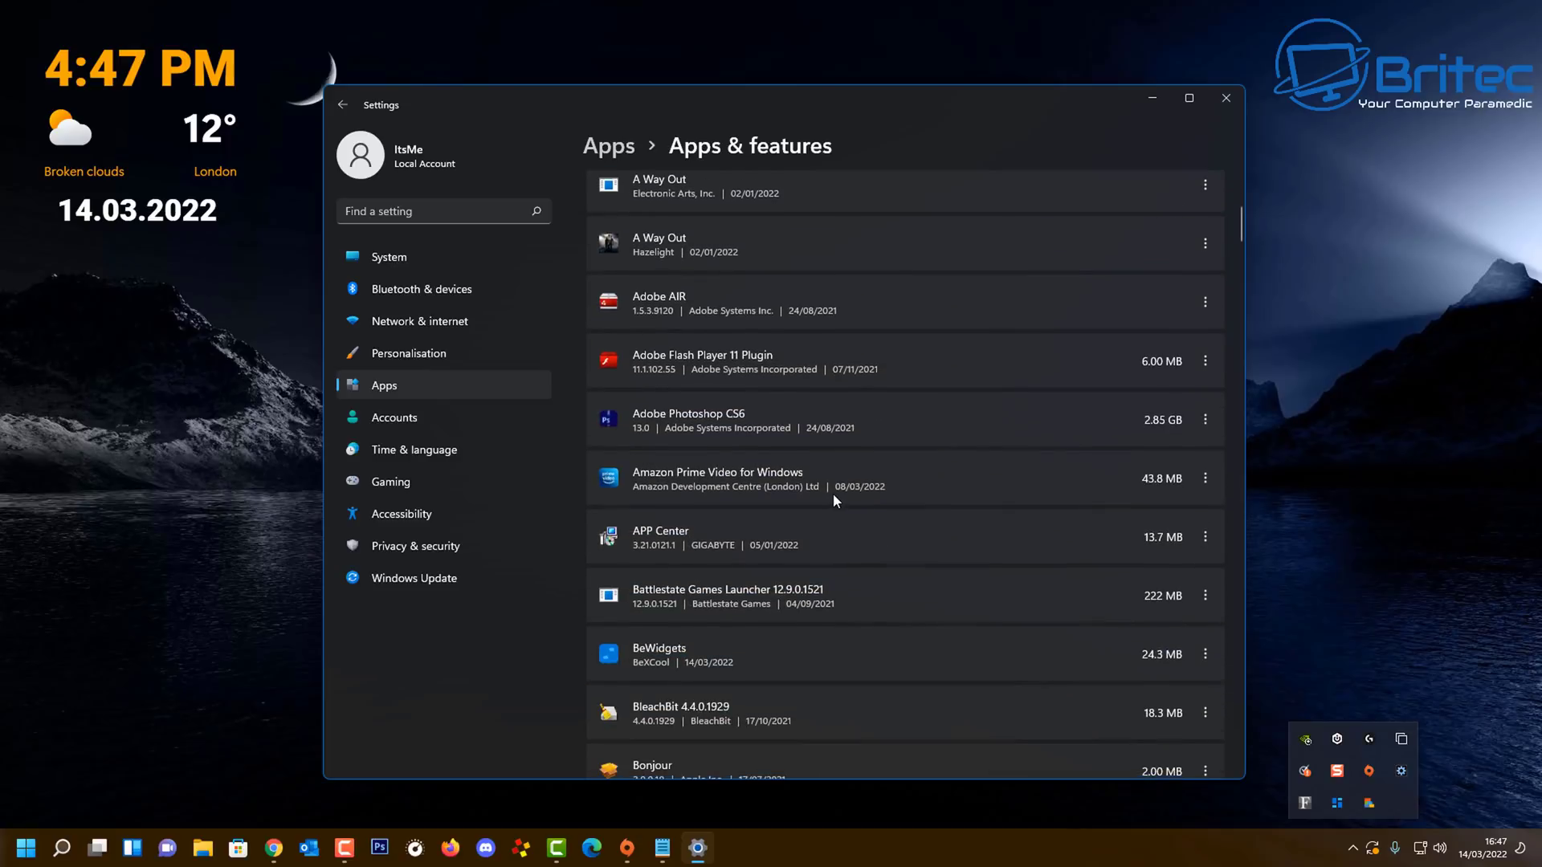
pyautogui.scroll(-2, 832, 493)
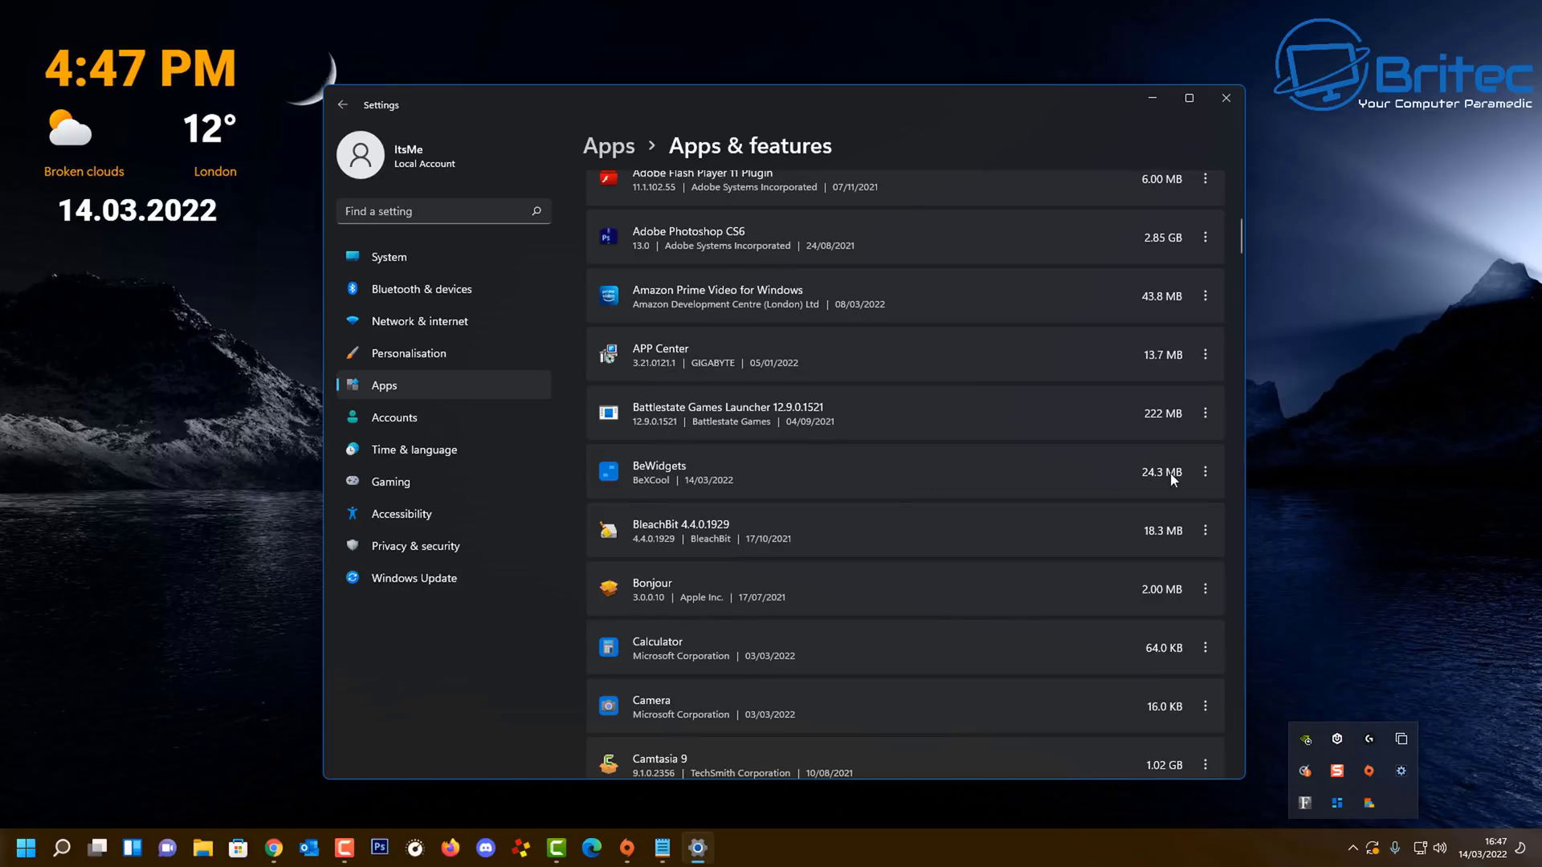
pyautogui.click(1206, 471)
pyautogui.click(1063, 552)
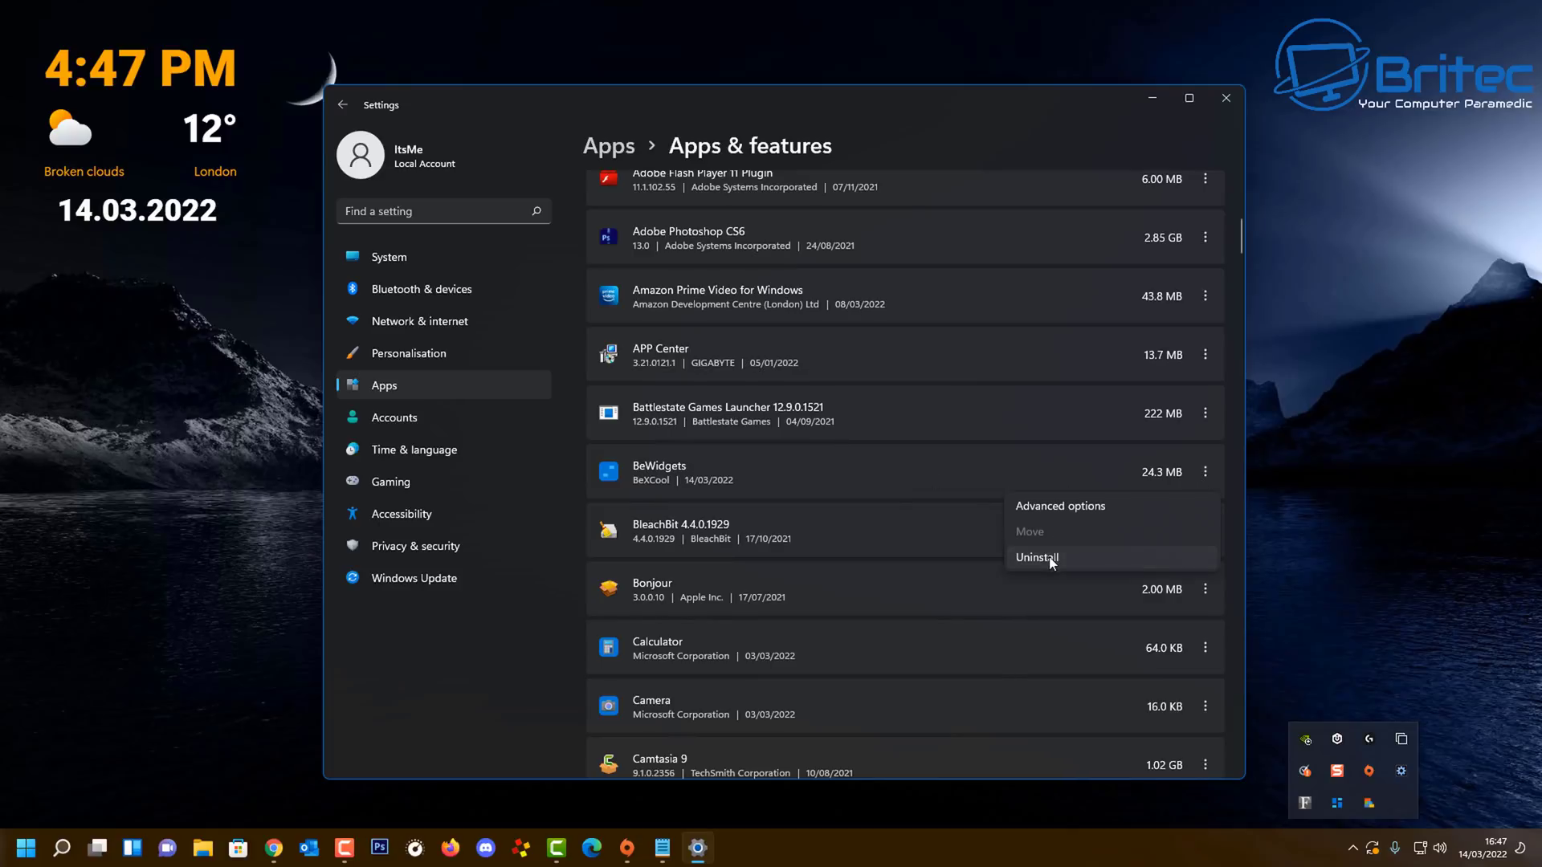
pyautogui.click(1171, 555)
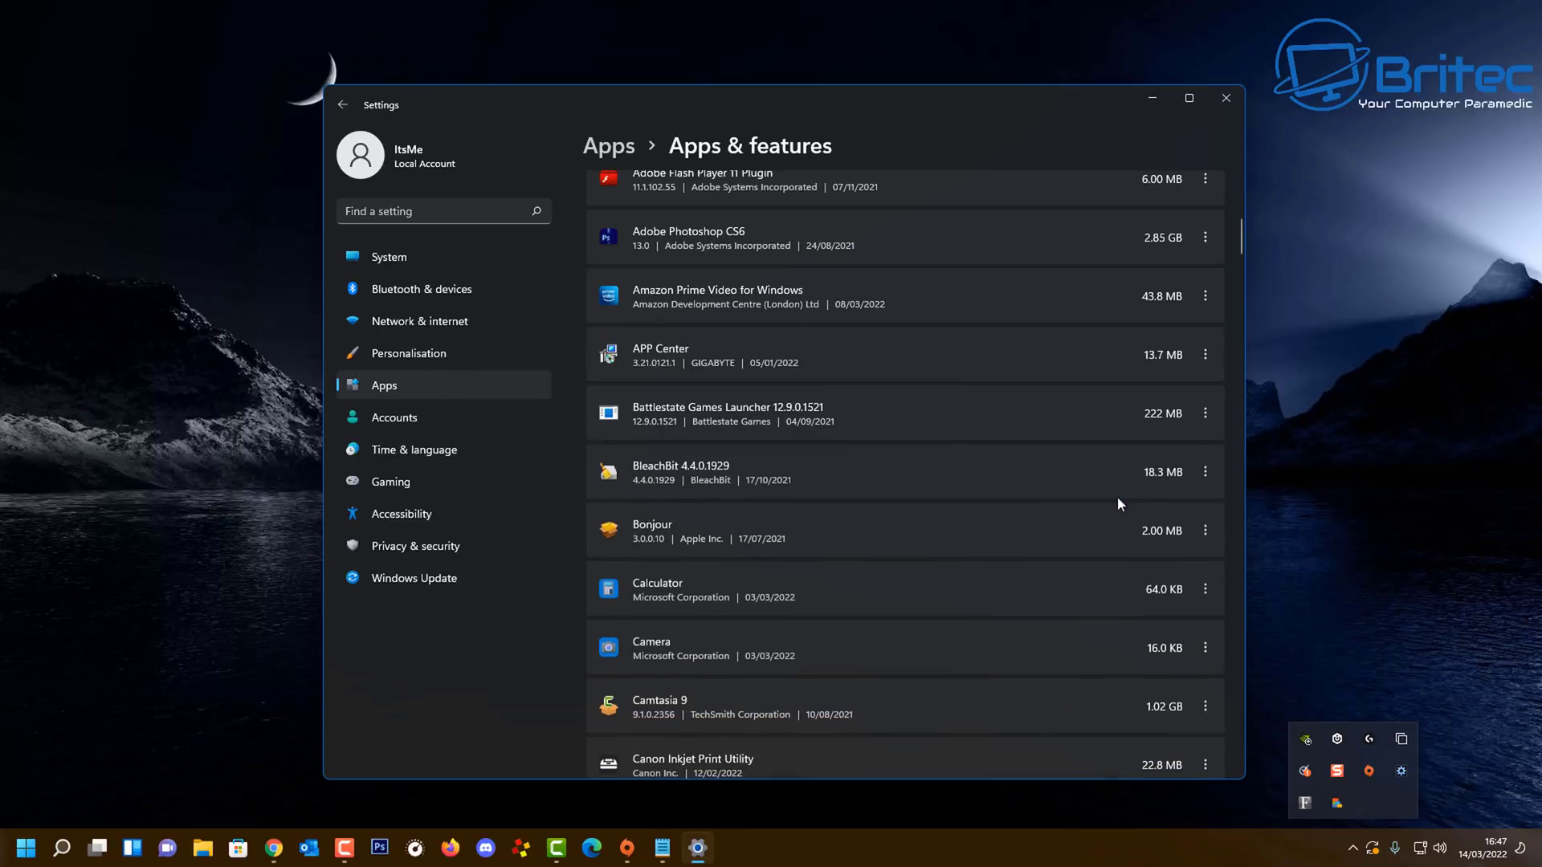
# Look further down the installed apps list and close the taskbar's hidden icons overflow.
pyautogui.scroll(-2, 1117, 502)
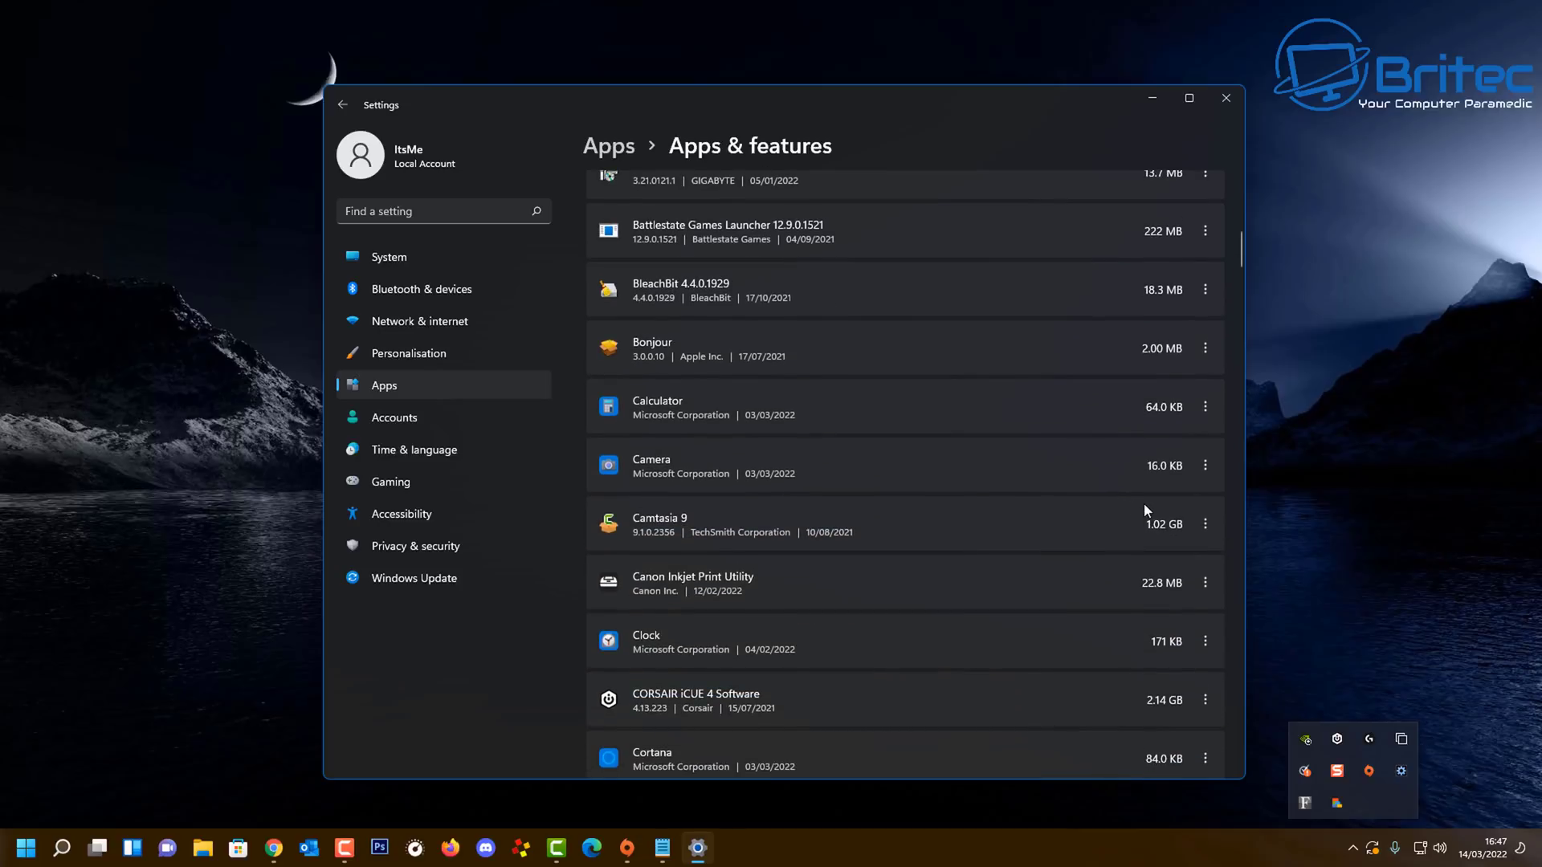
pyautogui.scroll(-1, 1144, 507)
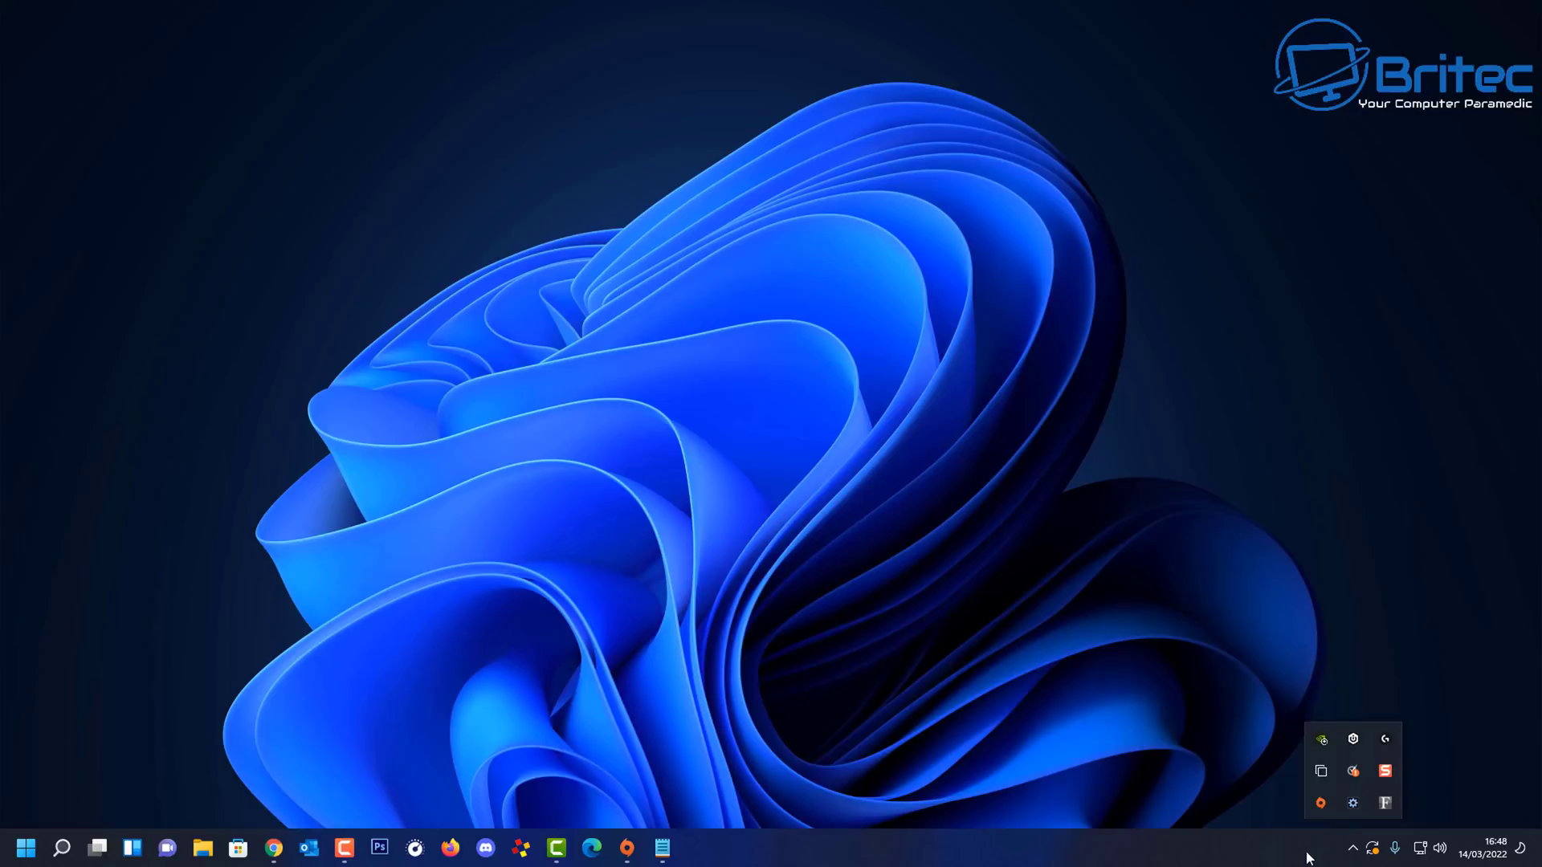
pyautogui.click(1352, 848)
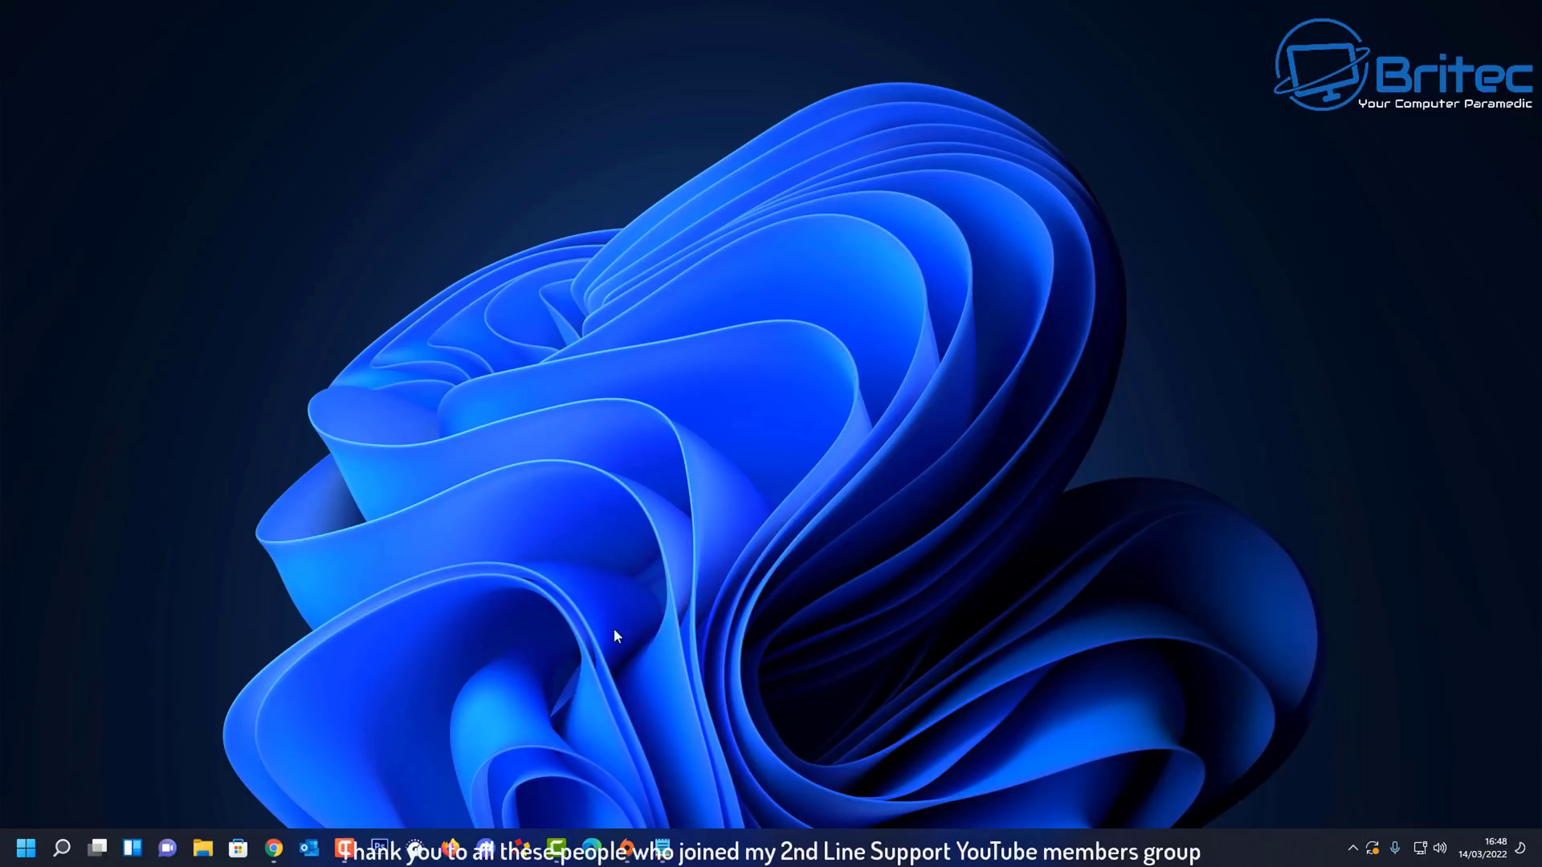